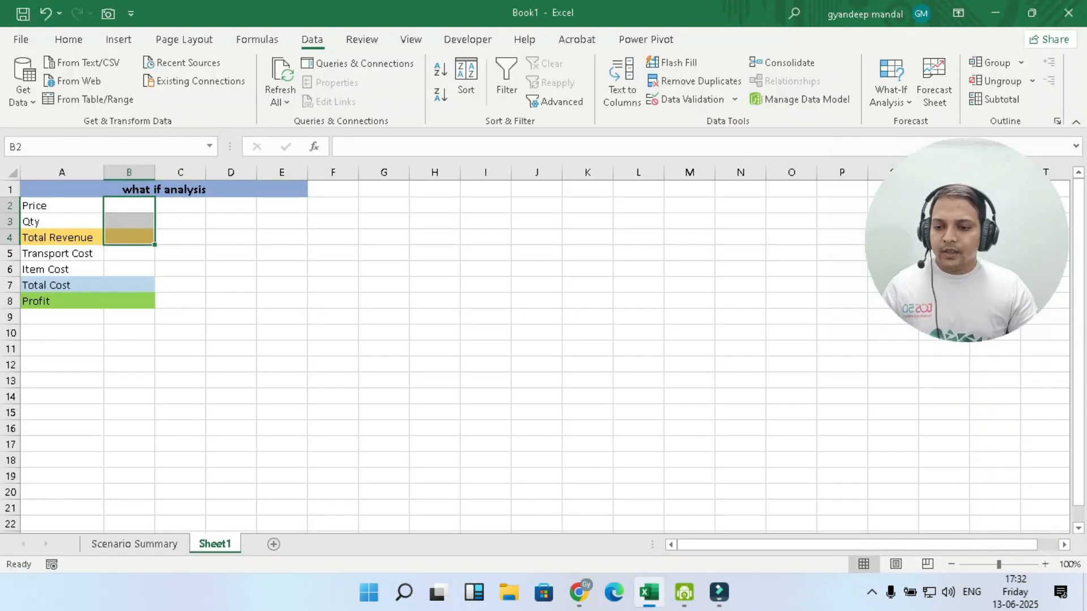
Enter a price of 32 in B2 and a quantity of 100 in B3
{"action": "left_click", "coordinate": [333, 317]}
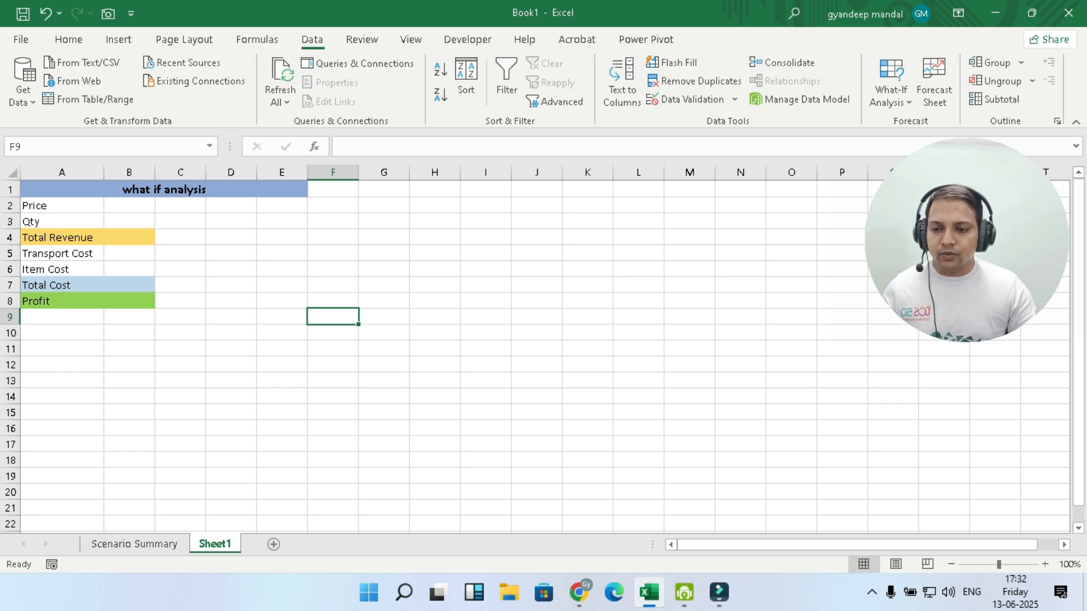
{"action": "left_click", "coordinate": [129, 205]}
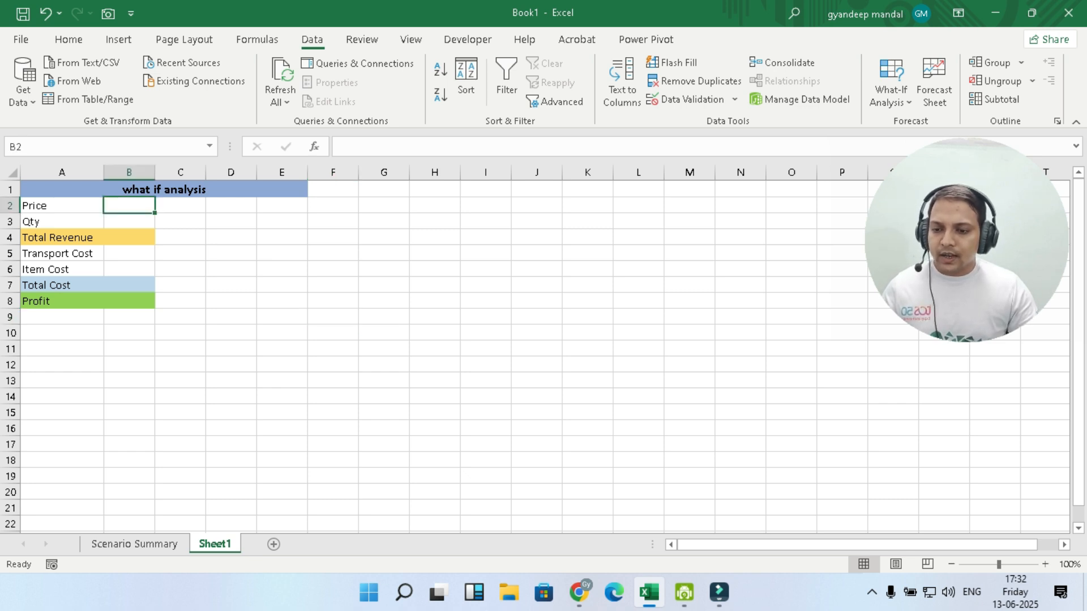
{"action": "type", "text": "3"}
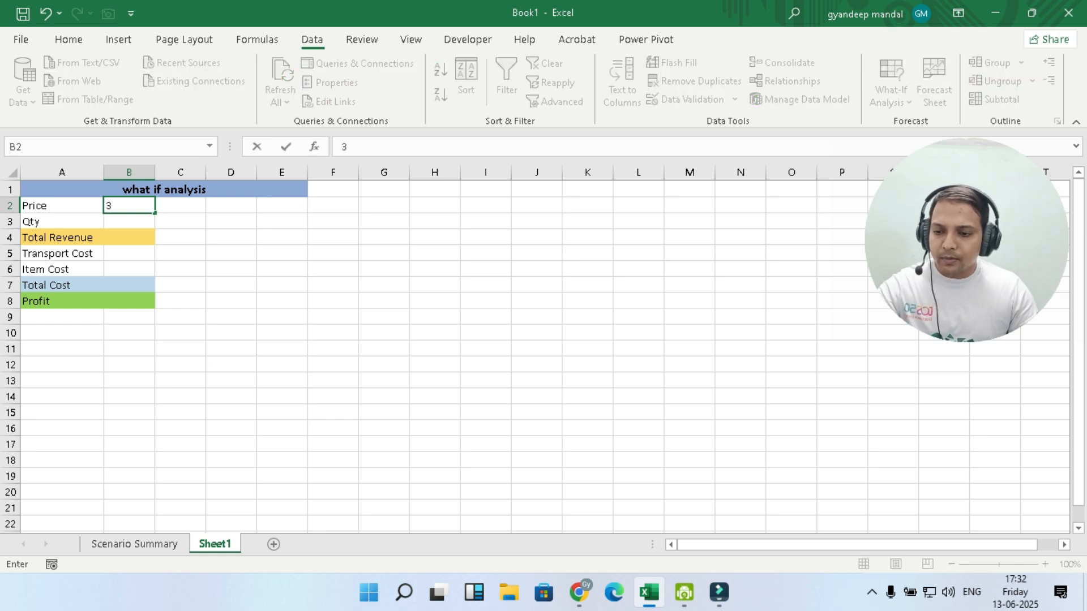
{"action": "type", "text": "2"}
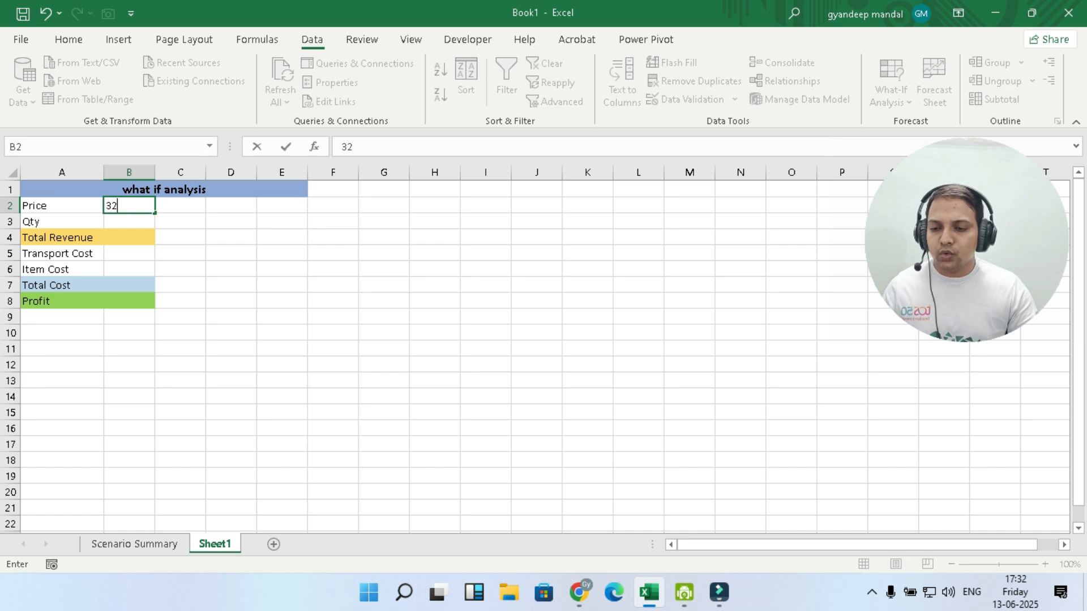
{"action": "key", "text": "Return"}
{"action": "type", "text": "100"}
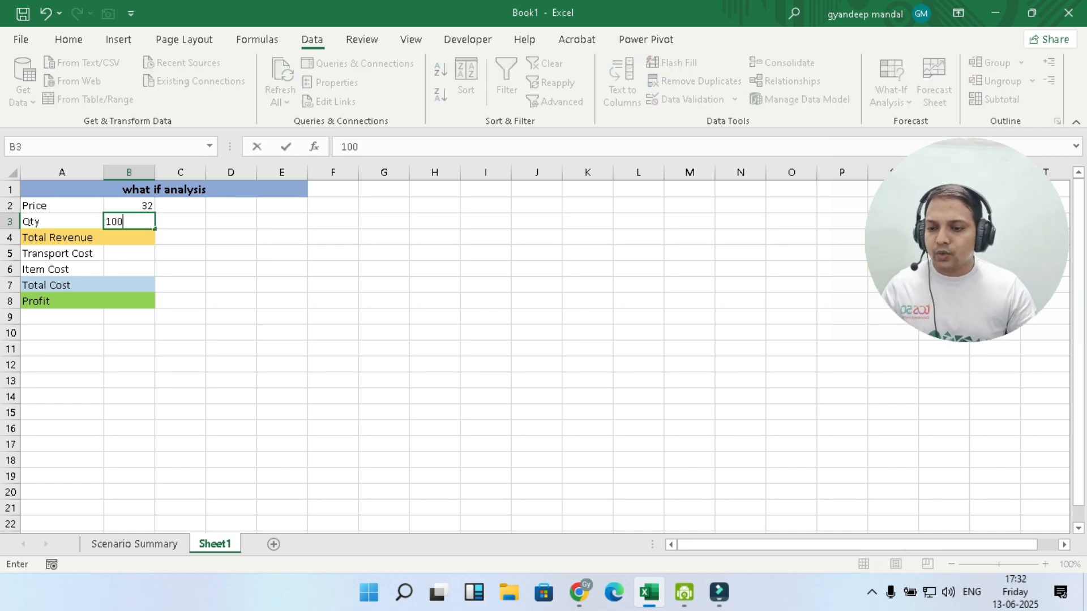
{"action": "key", "text": "Return"}
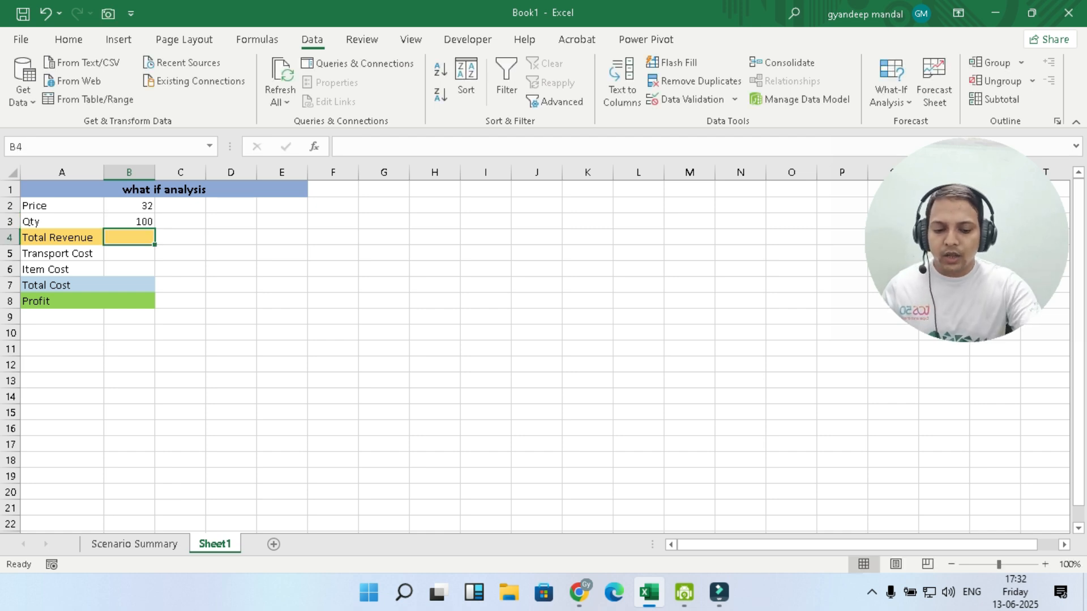
Calculate Total Revenue in B4 as quantity times price with the formula =B3*B2
{"action": "type", "text": "="}
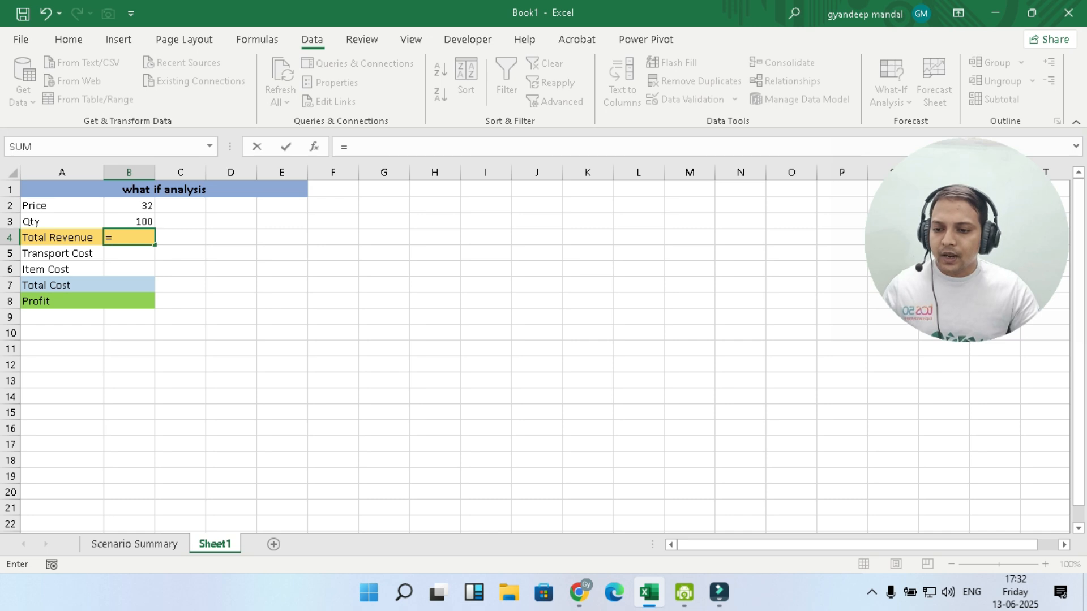
{"action": "key", "text": "Up"}
{"action": "type", "text": "*"}
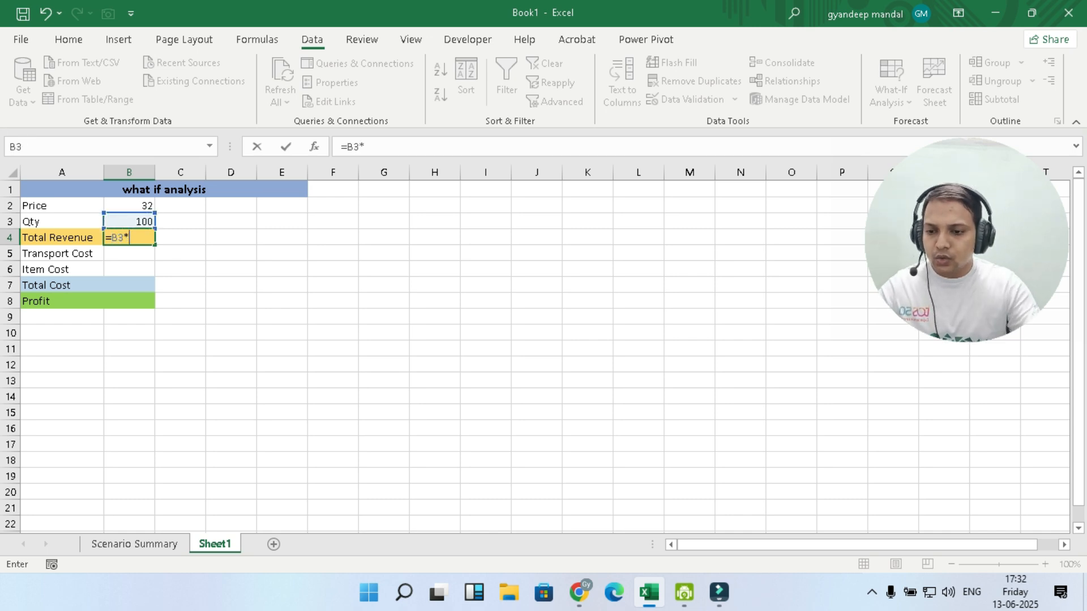
{"action": "key", "text": "Up"}
{"action": "key", "text": "Up"}
{"action": "key", "text": "Return"}
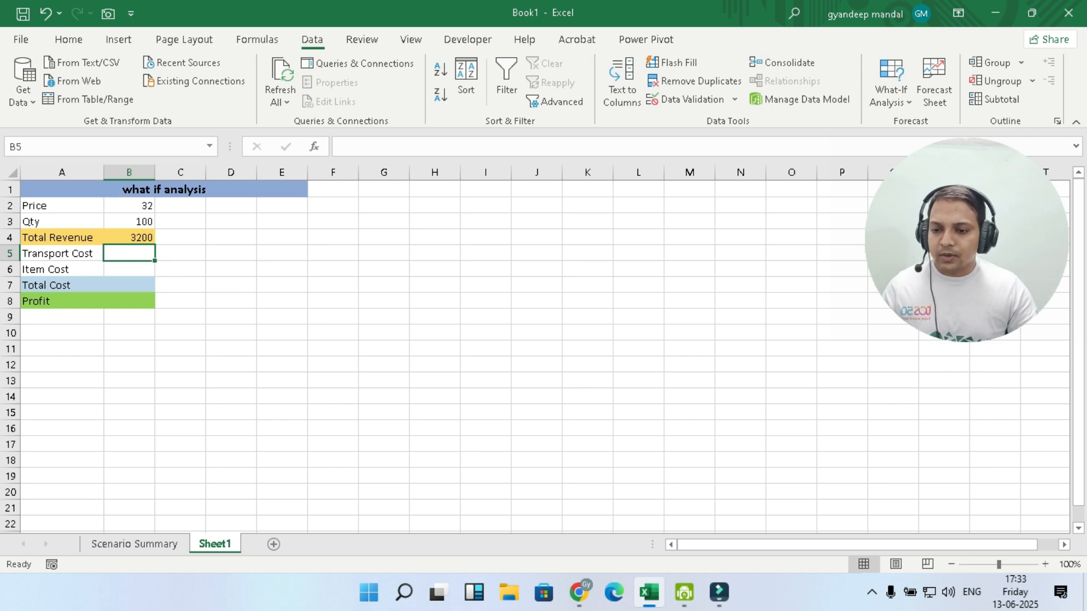
Calculate Transport Cost in B5 as 10% of total revenue with the formula =B4*10%
{"action": "type", "text": "="}
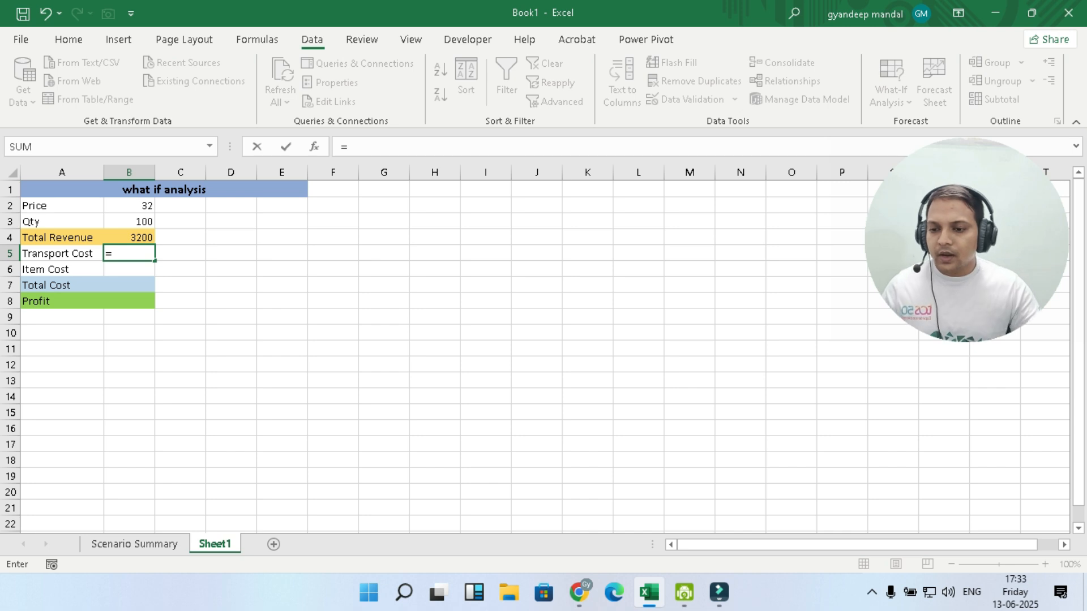
{"action": "key", "text": "Up"}
{"action": "type", "text": "*10%"}
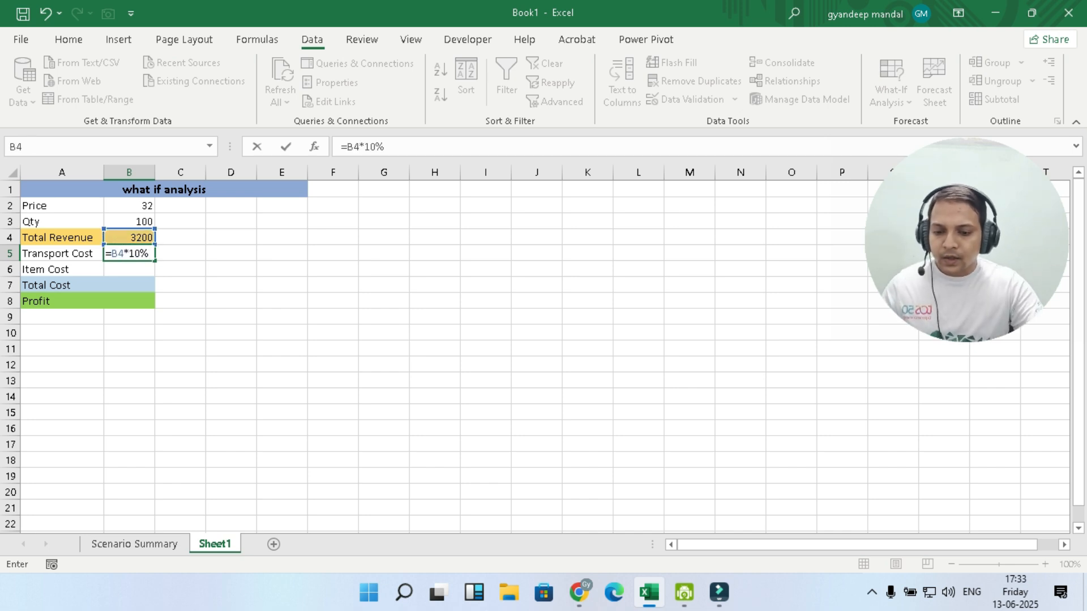
{"action": "key", "text": "Return"}
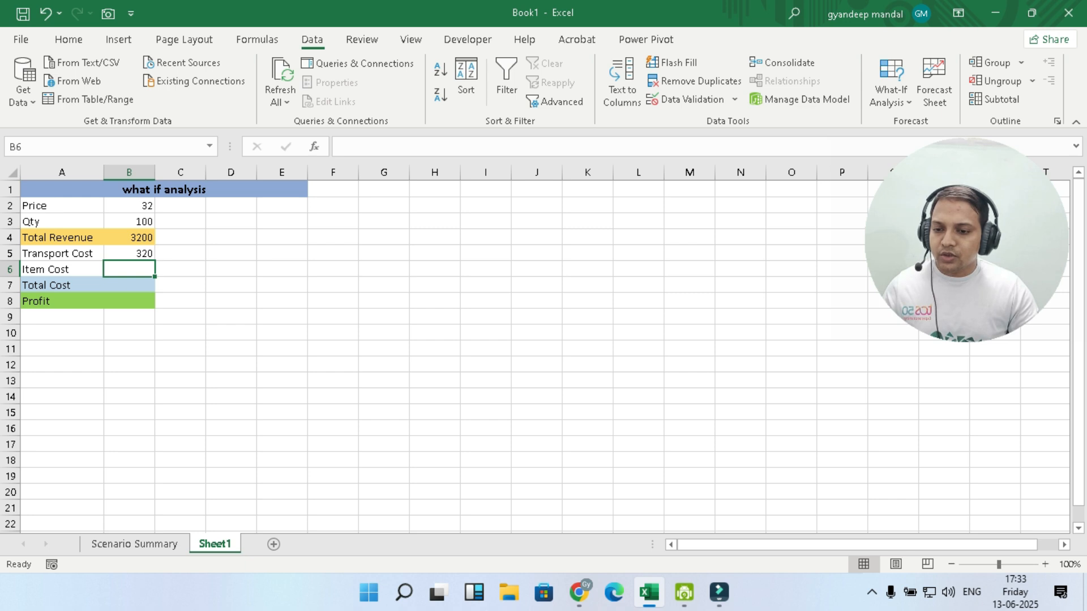
Calculate Item Cost in B6 as the quantity times 20 with the formula =B3*20
{"action": "type", "text": "="}
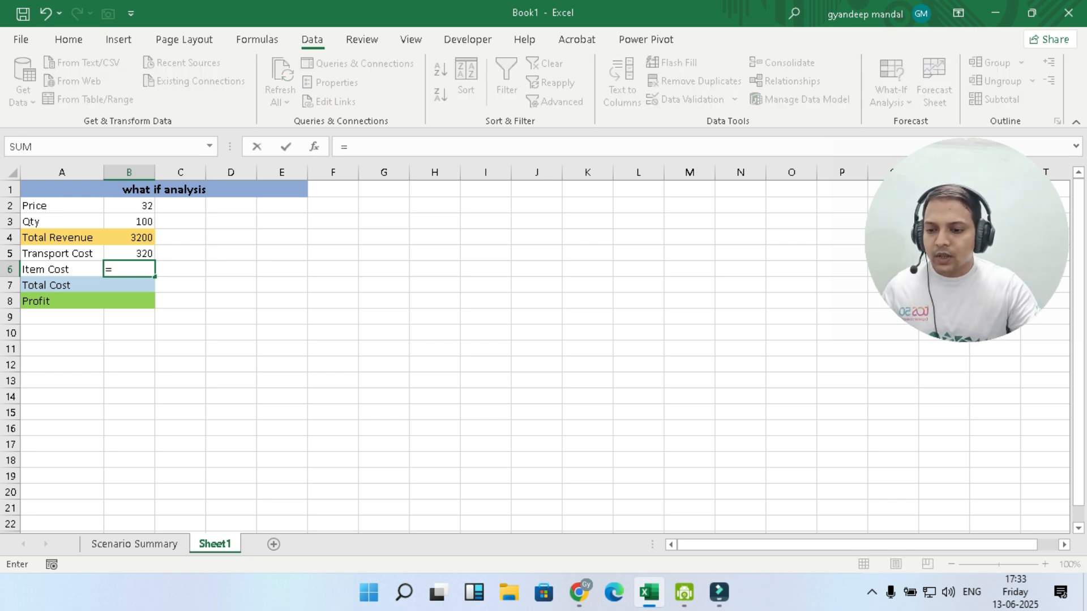
{"action": "left_click", "coordinate": [129, 221]}
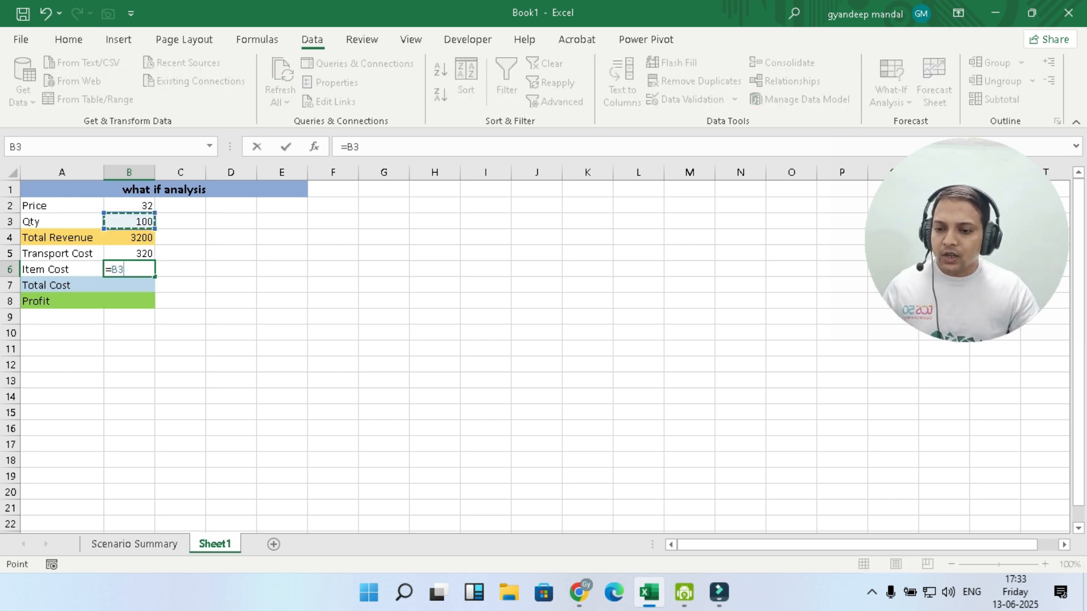
{"action": "type", "text": "*"}
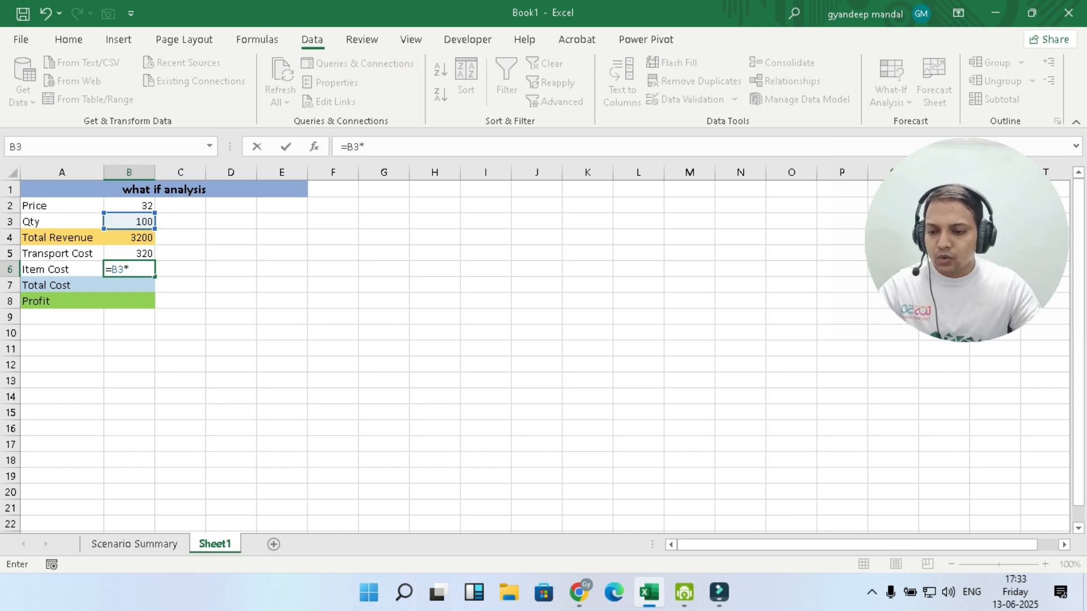
{"action": "type", "text": "20"}
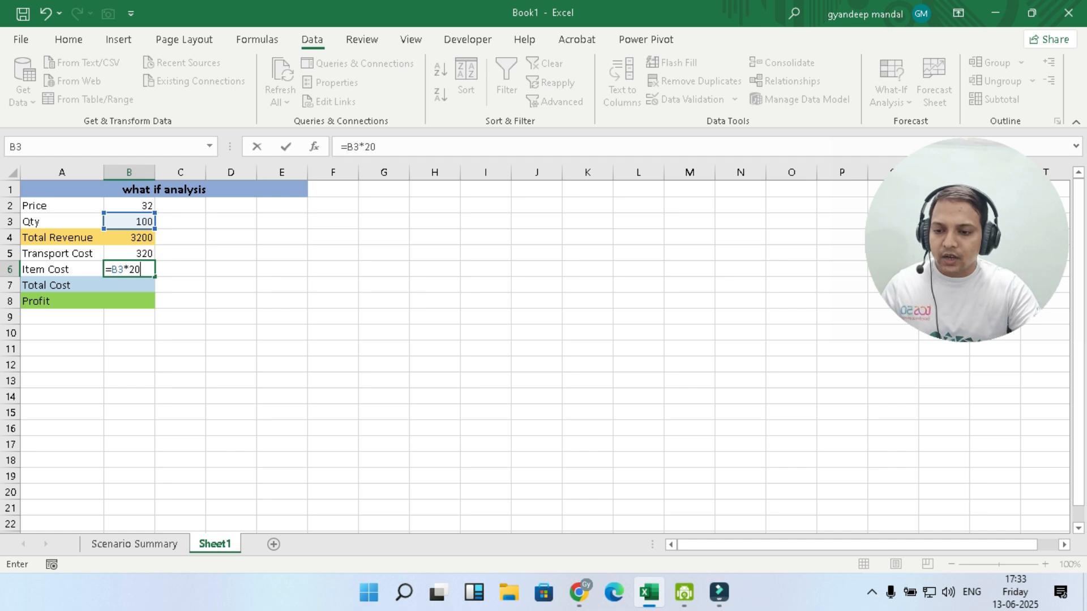
{"action": "key", "text": "Return"}
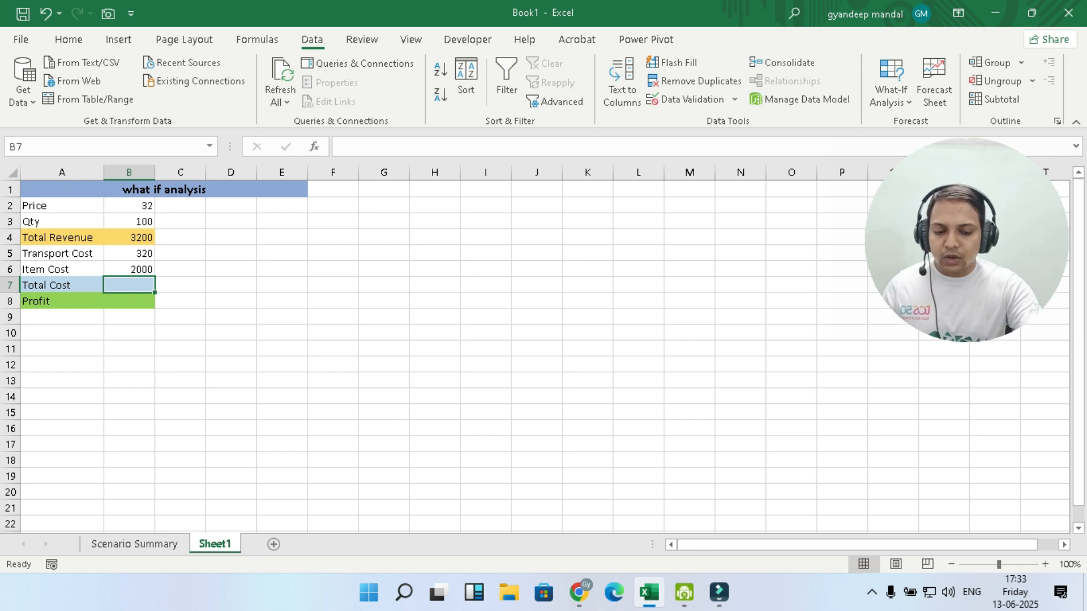
Calculate Total Cost in B7 by adding item cost and transport cost with the formula =B6+B5
{"action": "type", "text": "="}
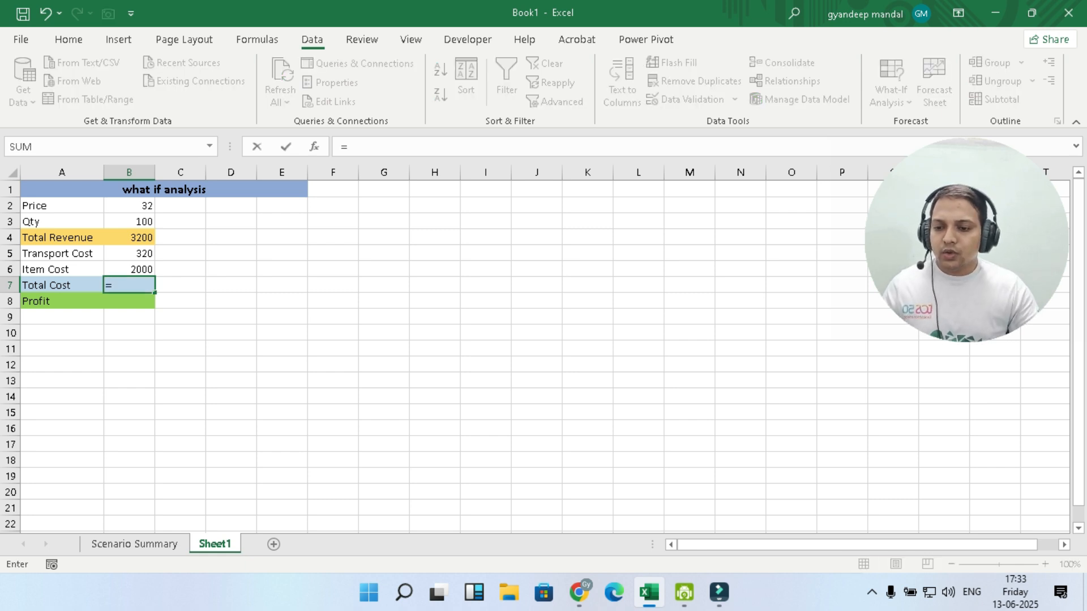
{"action": "key", "text": "Up"}
{"action": "type", "text": "+"}
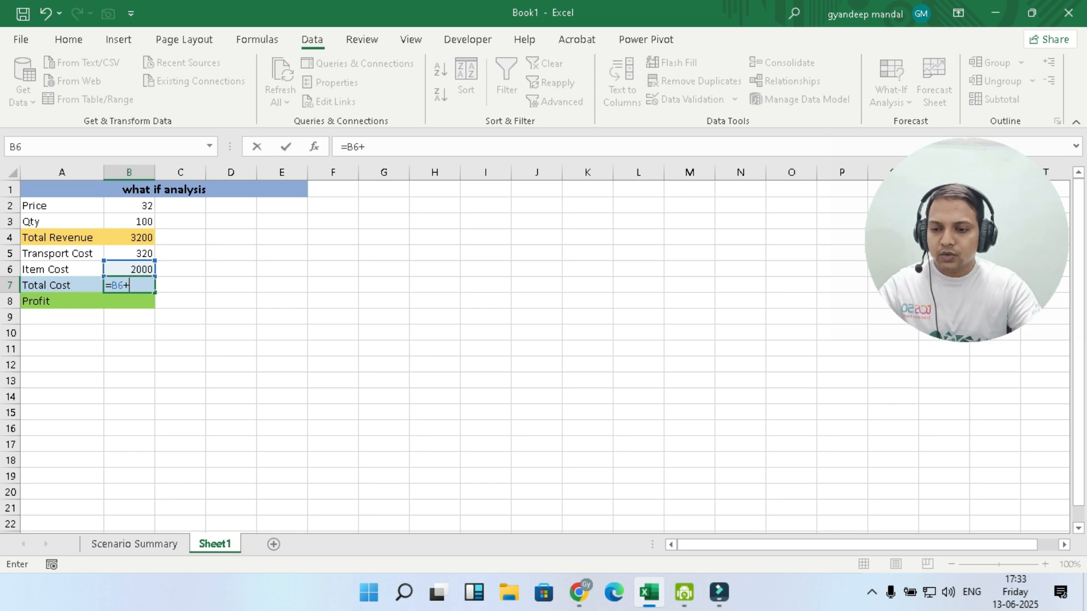
{"action": "key", "text": "Up"}
{"action": "key", "text": "Up"}
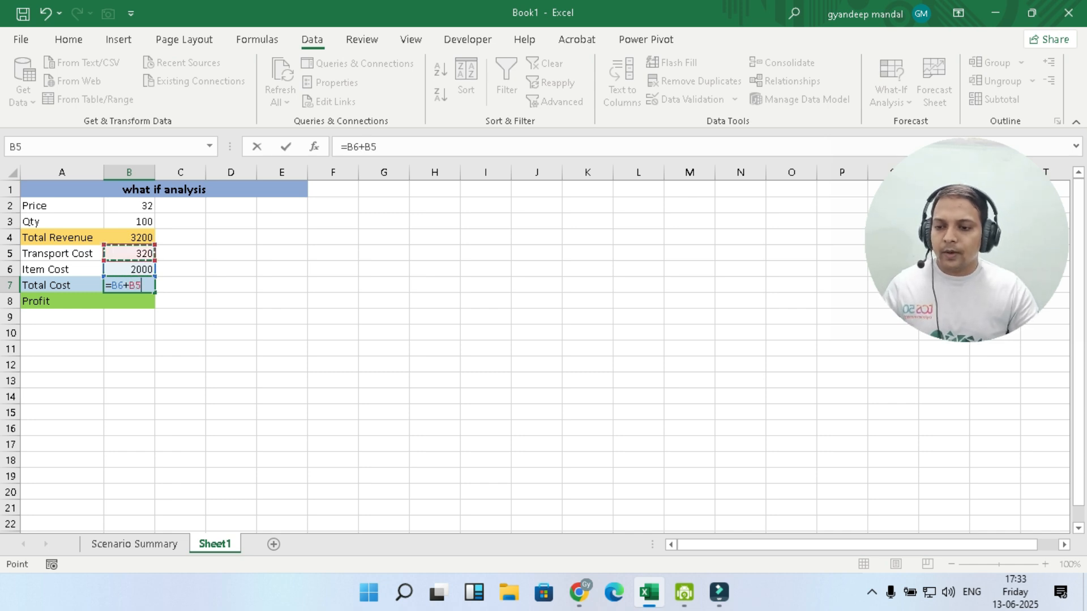
{"action": "key", "text": "Return"}
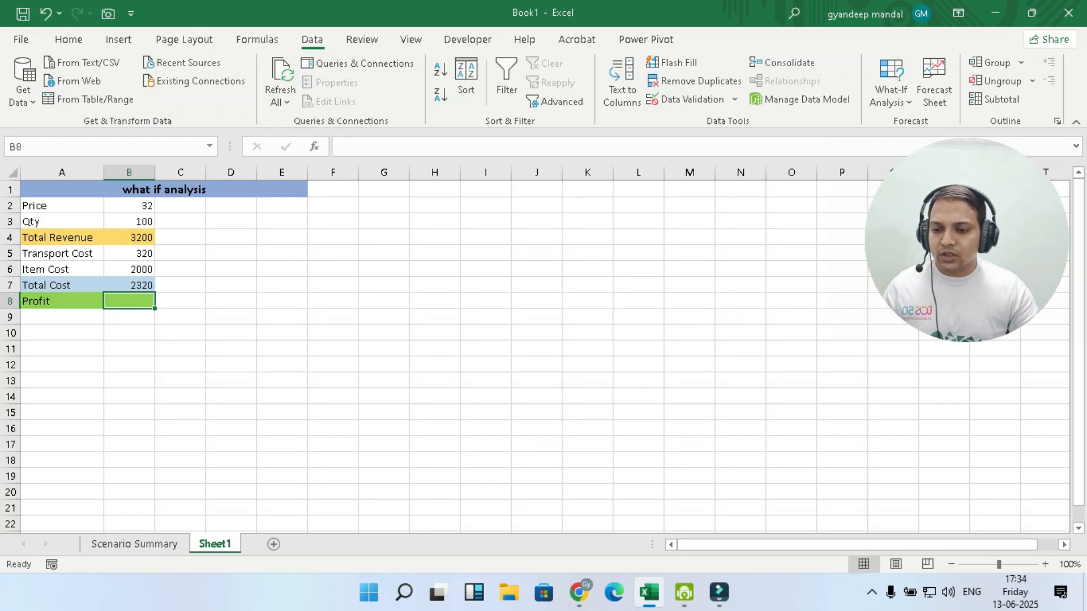
Calculate Profit in B8 by subtracting total cost from total revenue with the formula =B4-B7
{"action": "type", "text": "="}
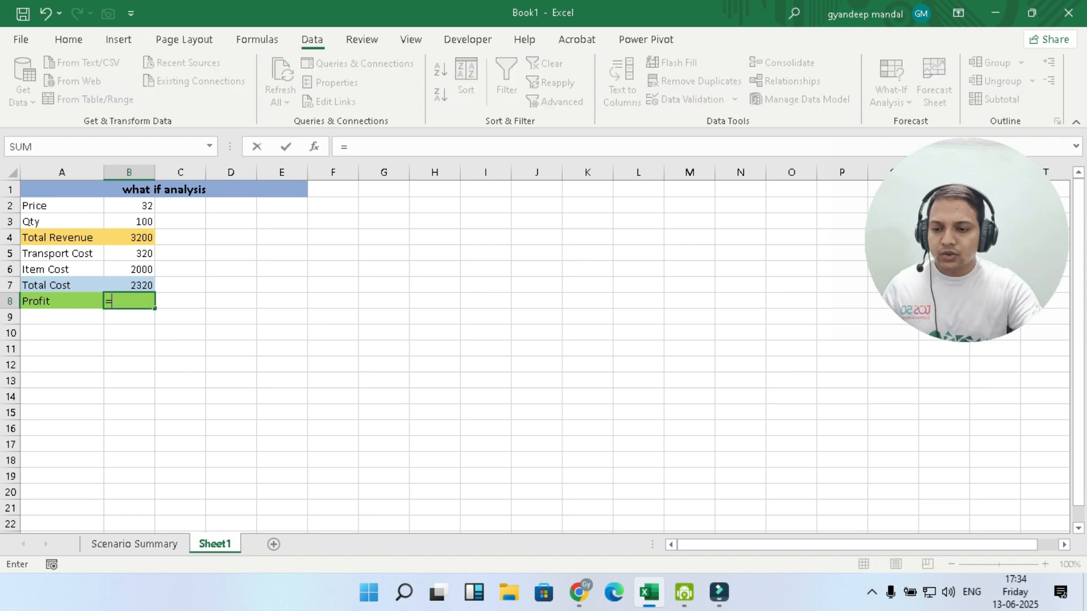
{"action": "left_click", "coordinate": [129, 238]}
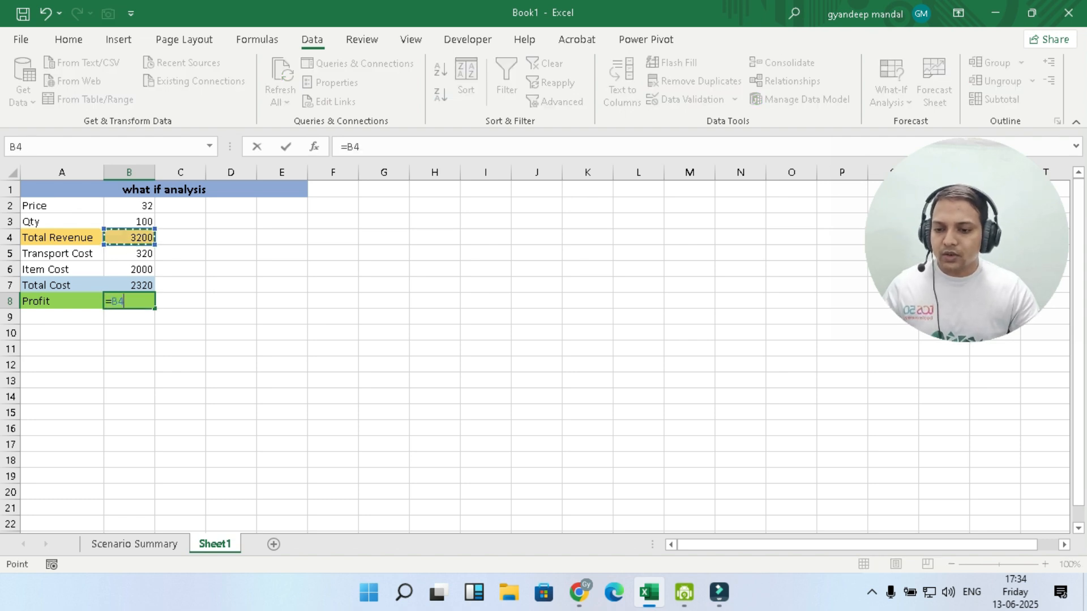
{"action": "type", "text": "-"}
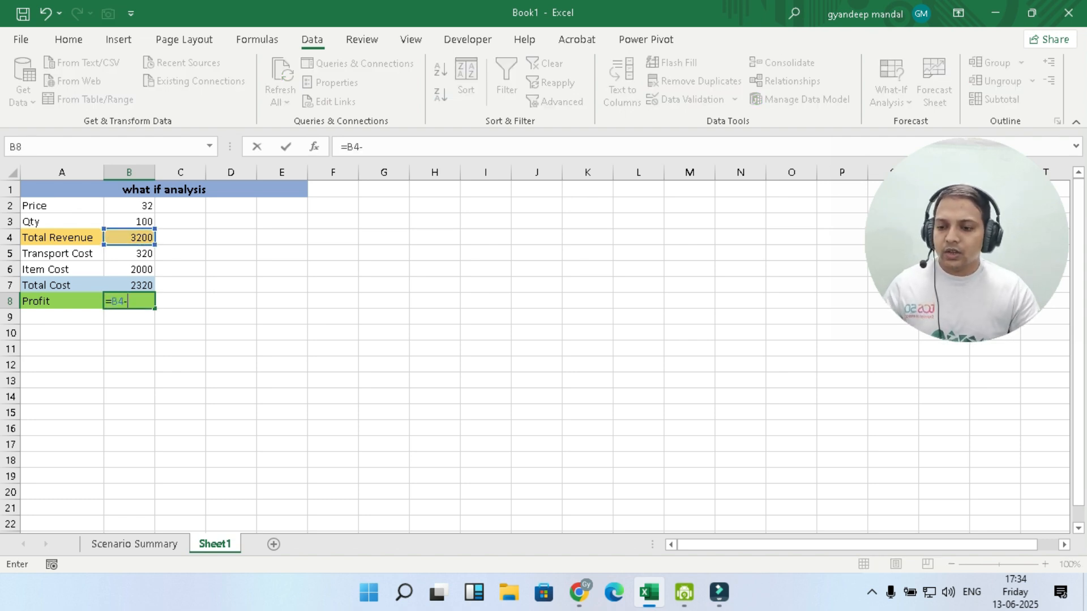
{"action": "left_click", "coordinate": [129, 285]}
{"action": "key", "text": "Return"}
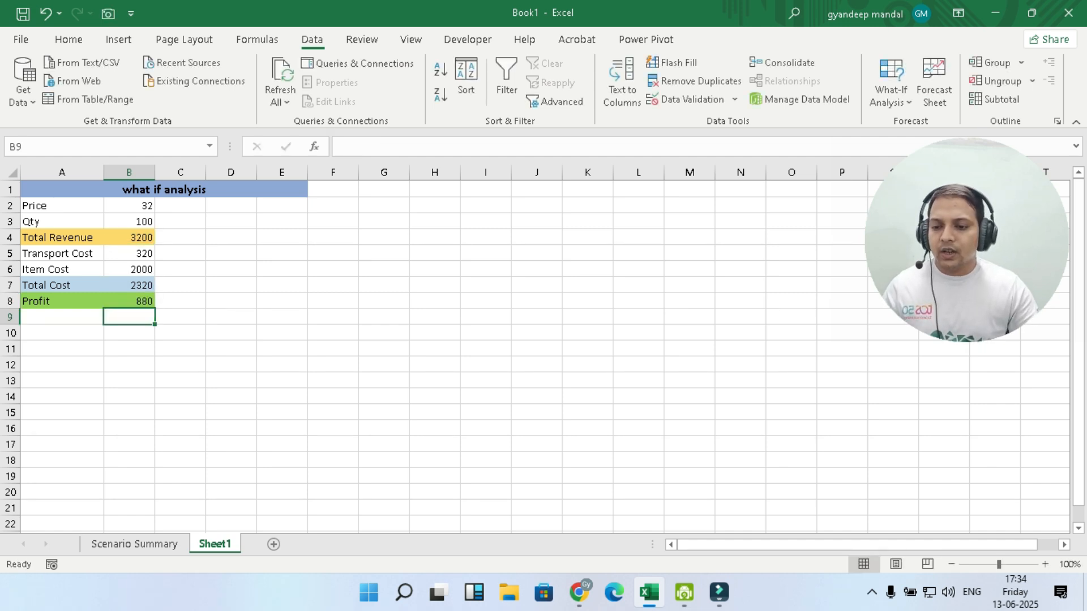
{"action": "left_click", "coordinate": [231, 348]}
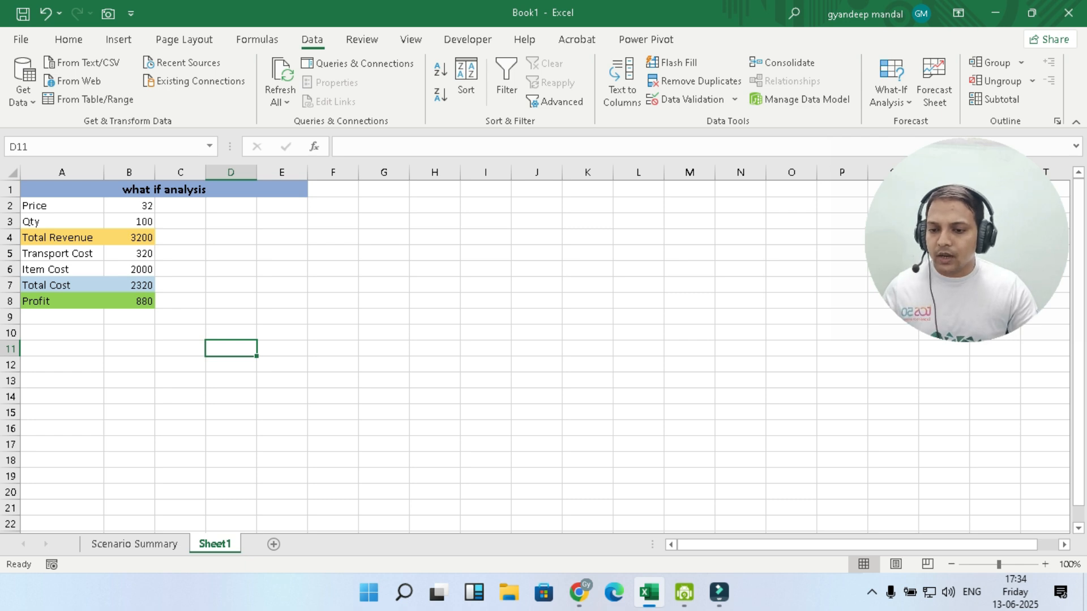
Change the quantity in B3 to 200 to test its effect on the profit
{"action": "left_click", "coordinate": [130, 222]}
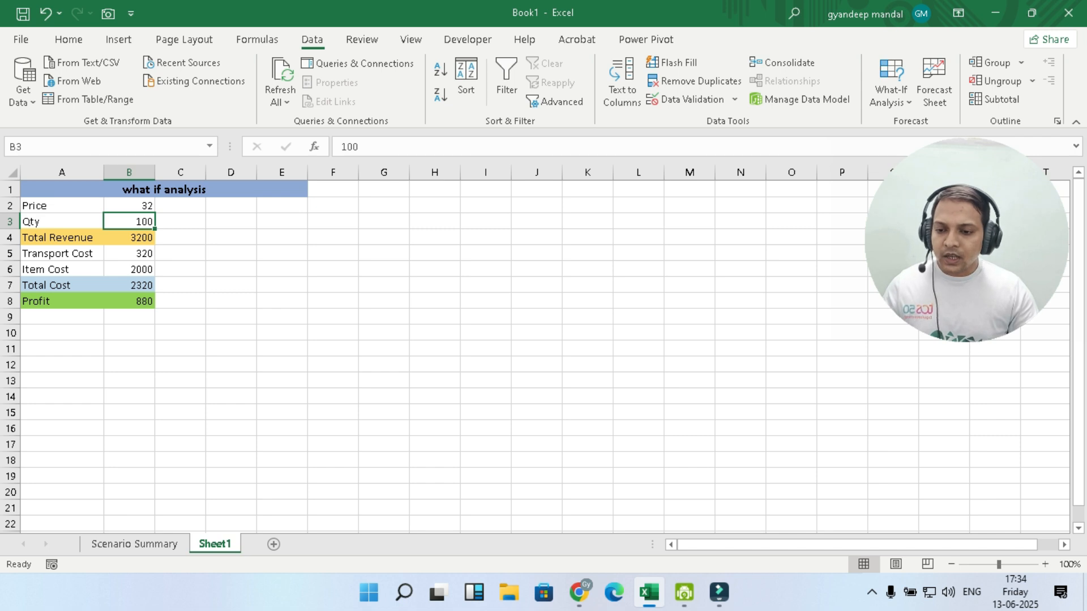
{"action": "key", "text": "BackSpace"}
{"action": "type", "text": "200"}
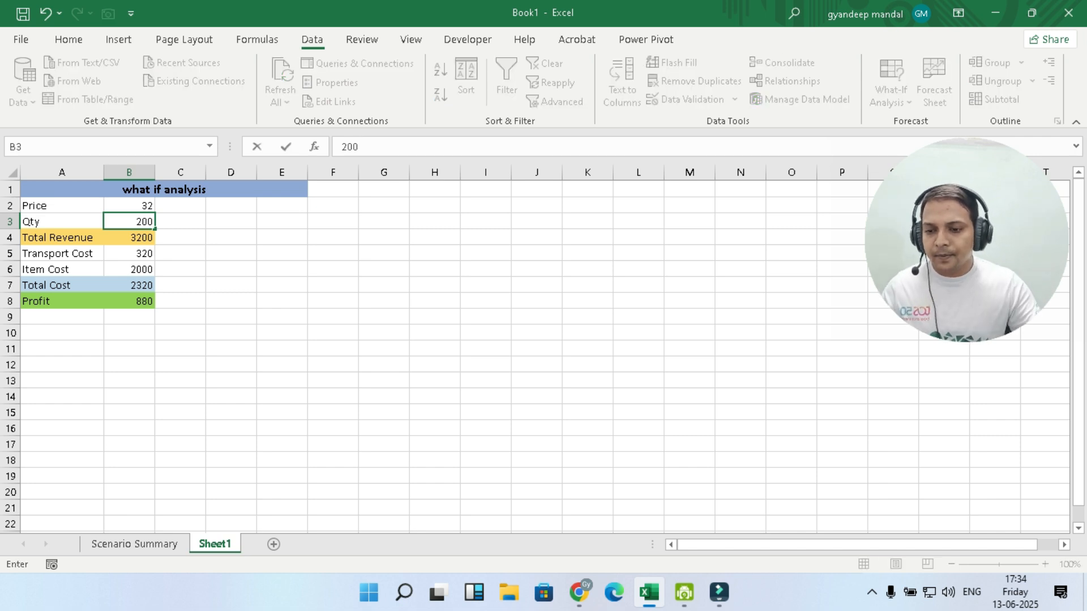
{"action": "left_click", "coordinate": [282, 317]}
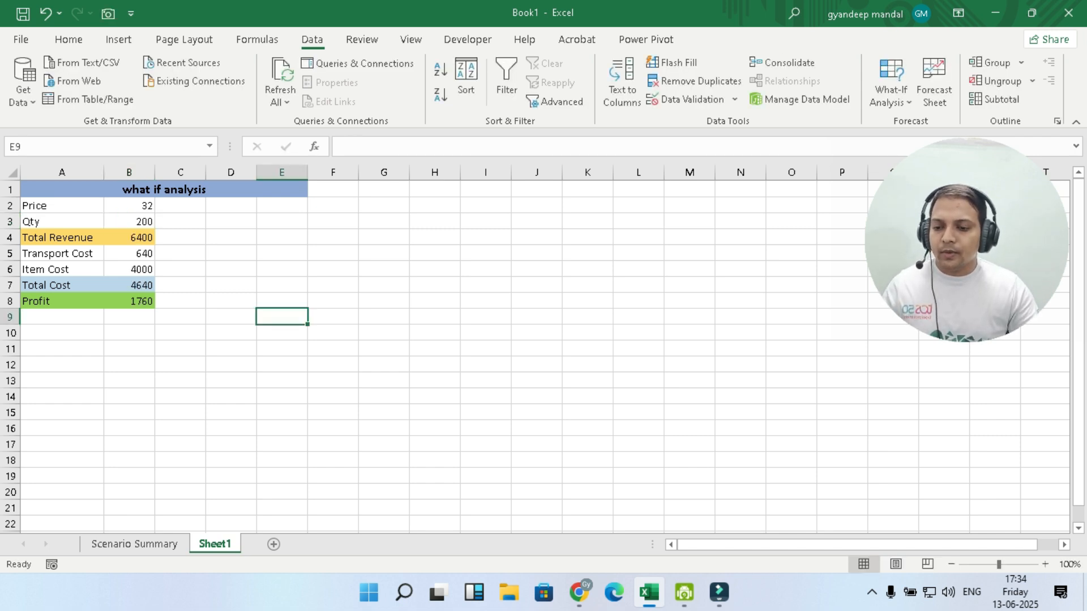
Set the quantity in B3 back to 100
{"action": "left_click", "coordinate": [129, 221]}
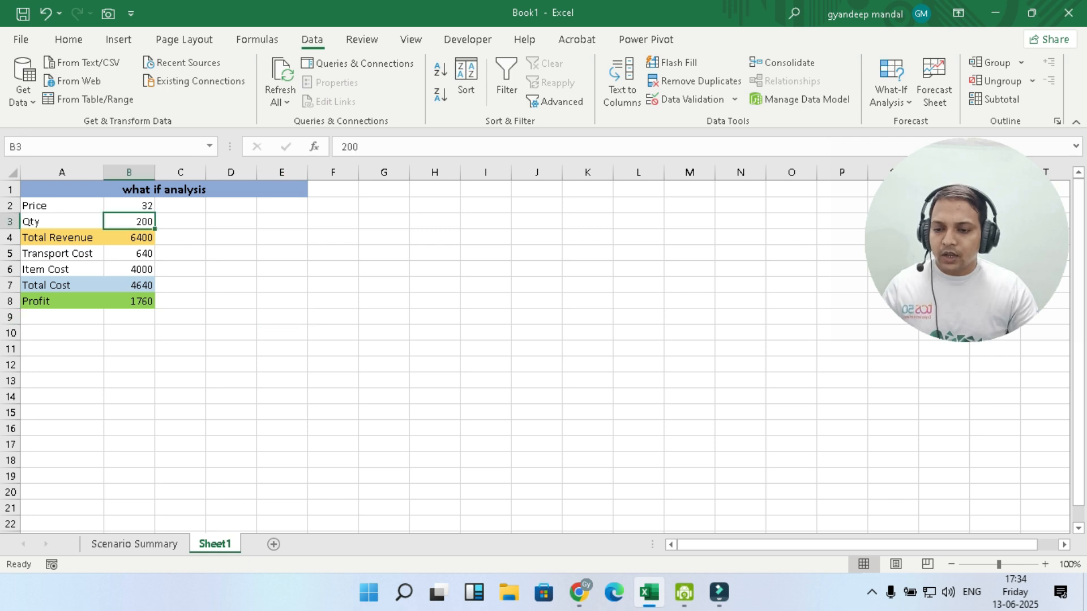
{"action": "type", "text": "100"}
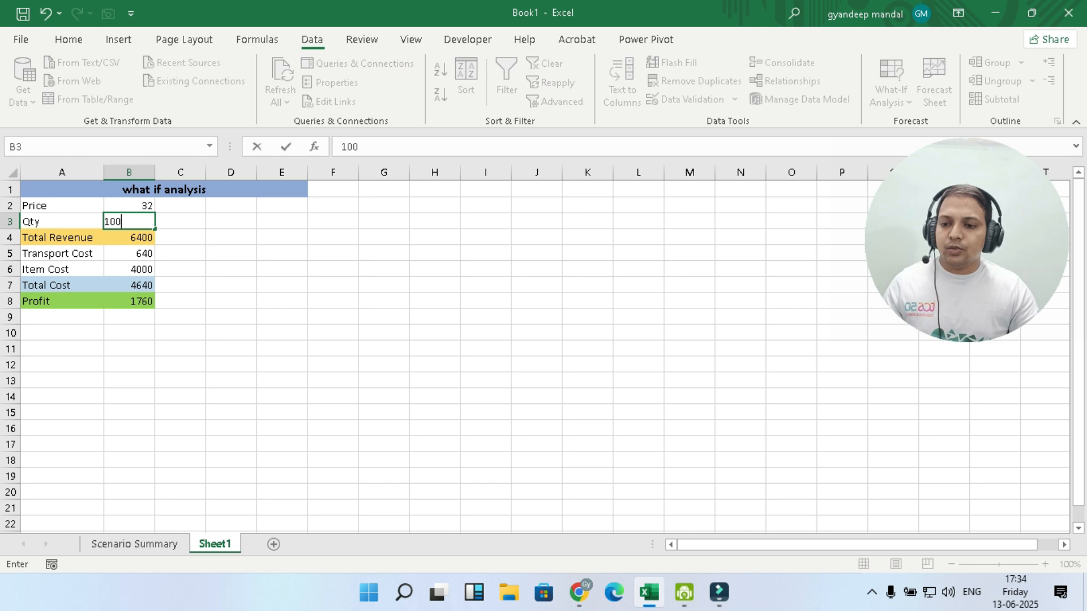
{"action": "left_click", "coordinate": [282, 333]}
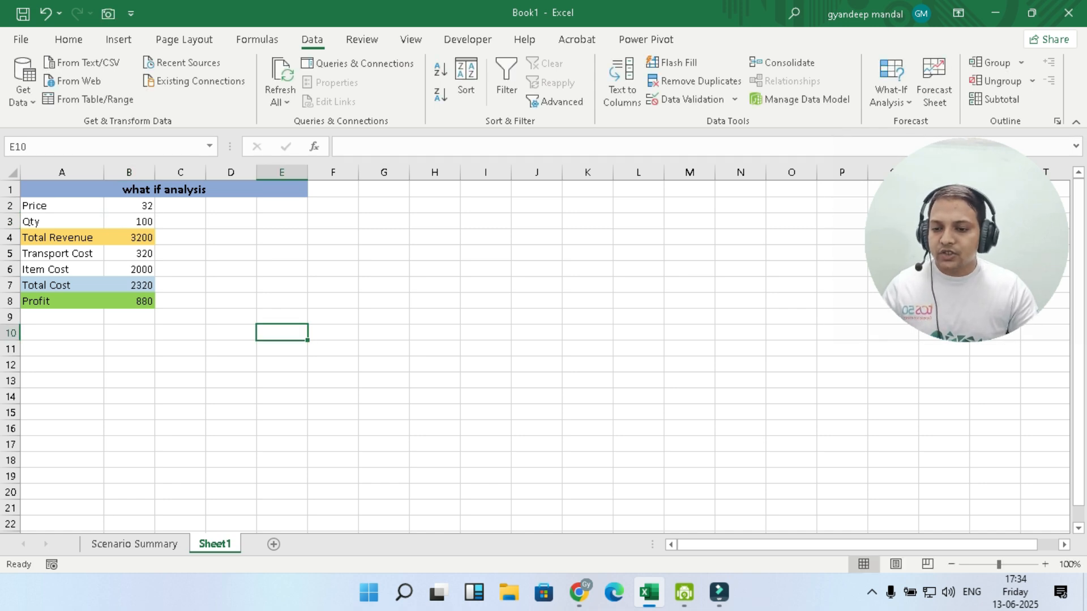
{"action": "left_click_drag", "start_coordinate": [966, 240], "coordinate": [969, 287]}
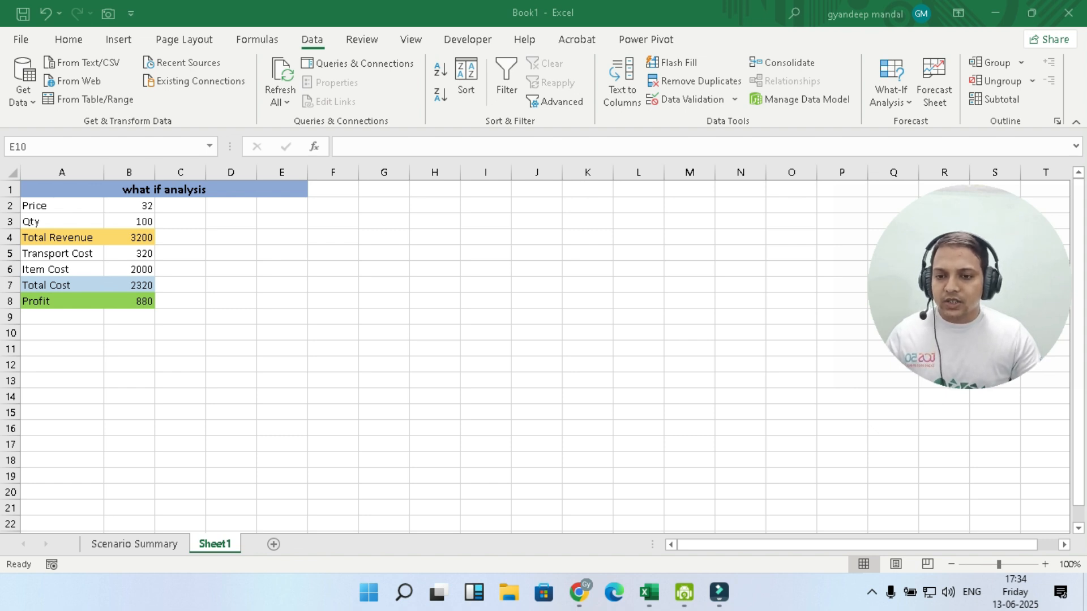
{"action": "left_click", "coordinate": [891, 90]}
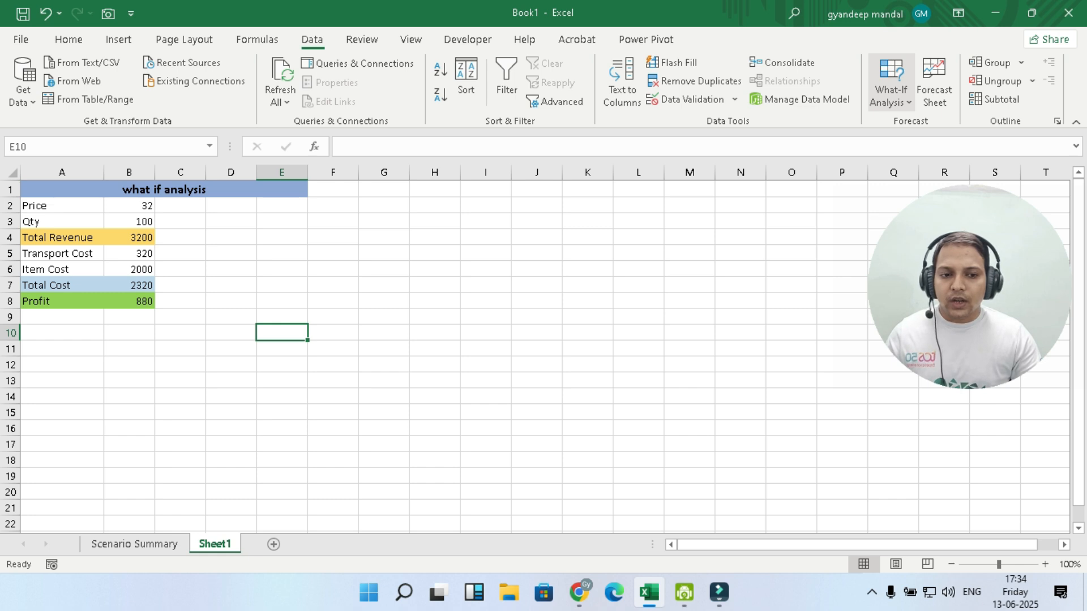
{"action": "left_click", "coordinate": [891, 90]}
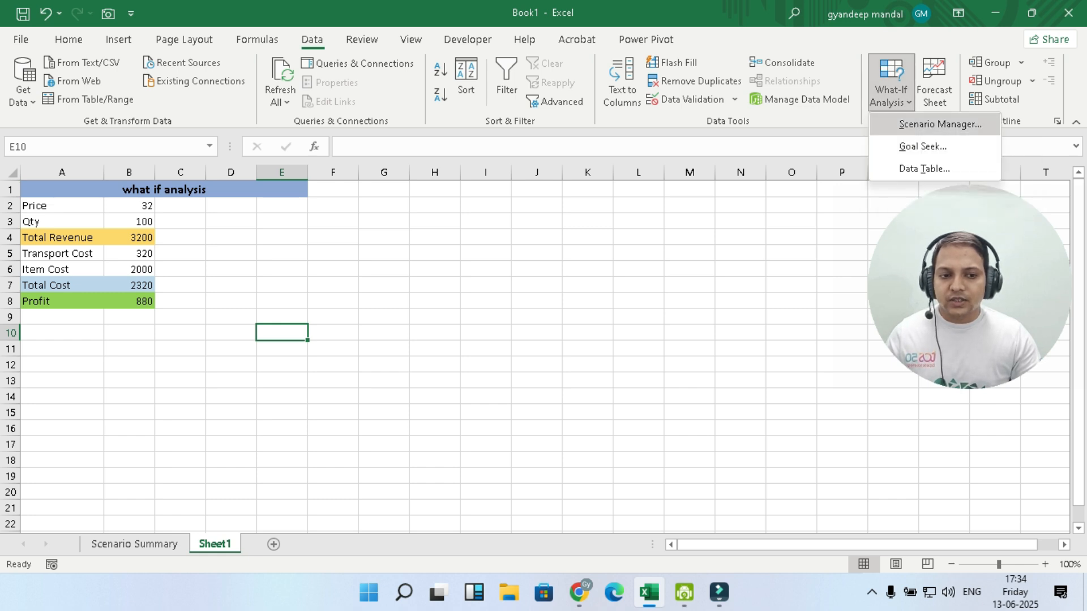
{"action": "key", "text": "Escape"}
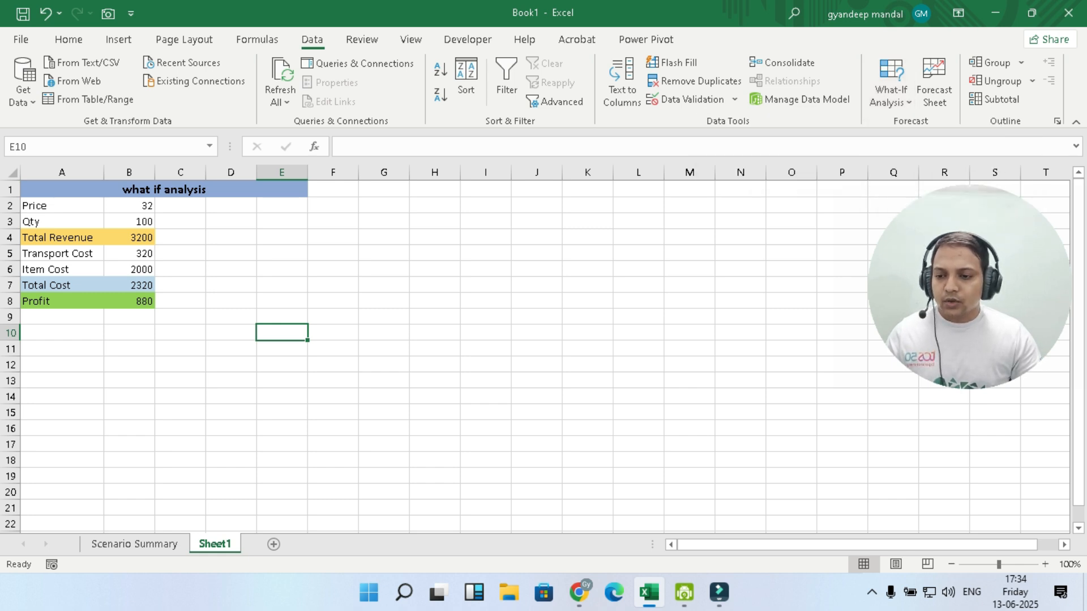
Delete the existing 500 qty, 400qty and 300 qty scenarios from the Scenario Manager
{"action": "left_click", "coordinate": [129, 221]}
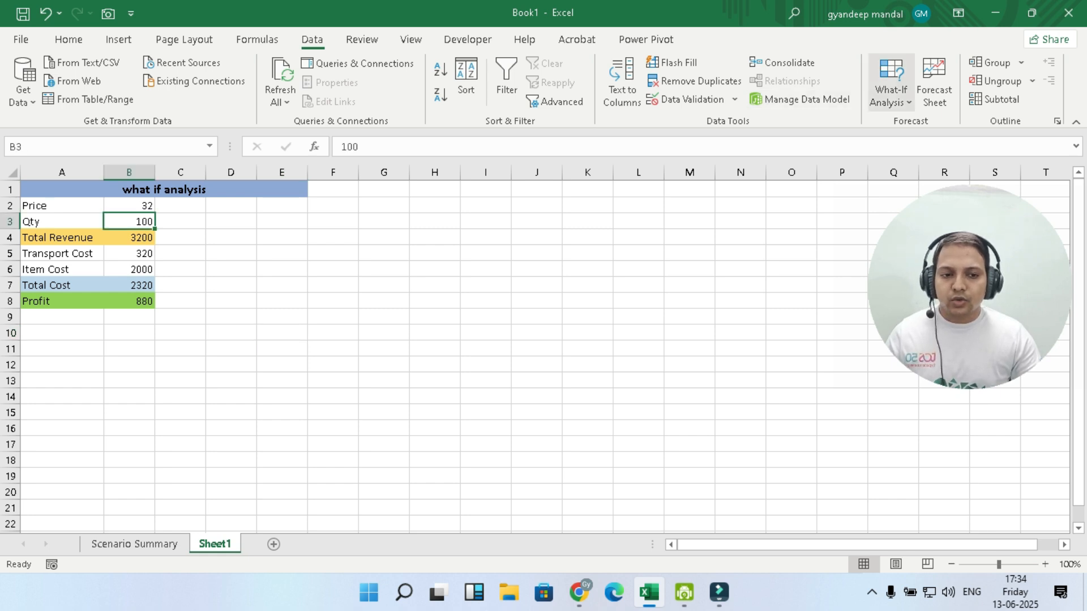
{"action": "left_click", "coordinate": [891, 85]}
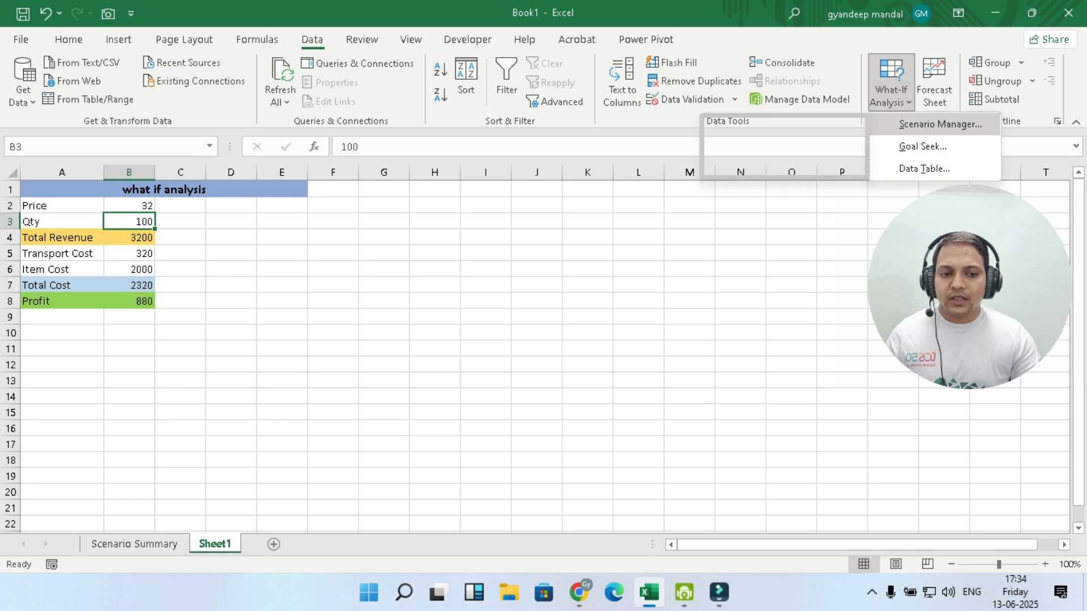
{"action": "left_click", "coordinate": [940, 124]}
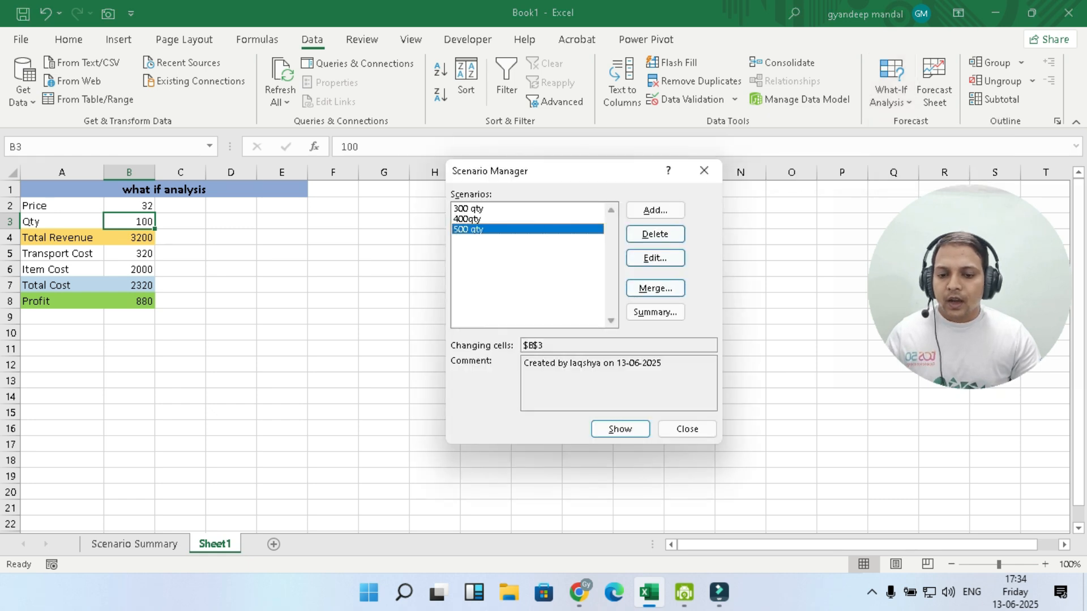
{"action": "left_click", "coordinate": [655, 233]}
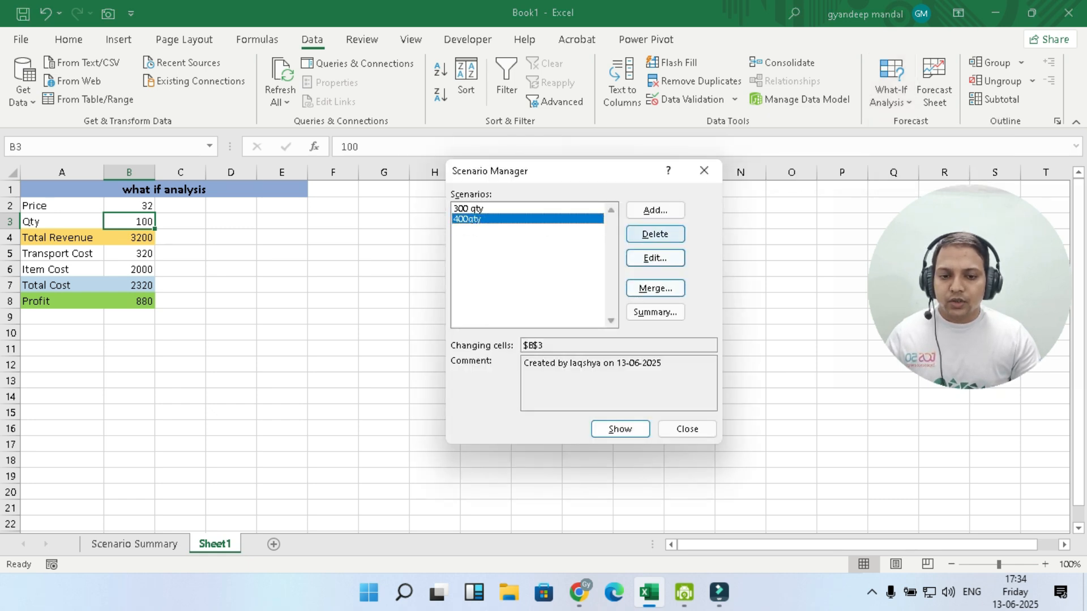
{"action": "left_click", "coordinate": [655, 233]}
{"action": "left_click", "coordinate": [655, 234]}
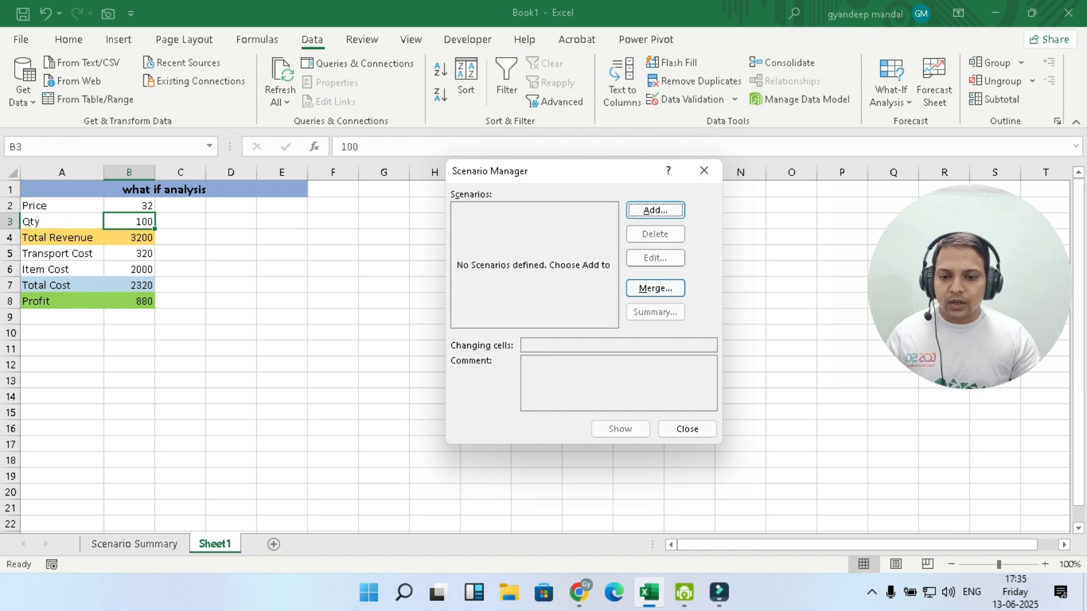
{"action": "left_click", "coordinate": [705, 170]}
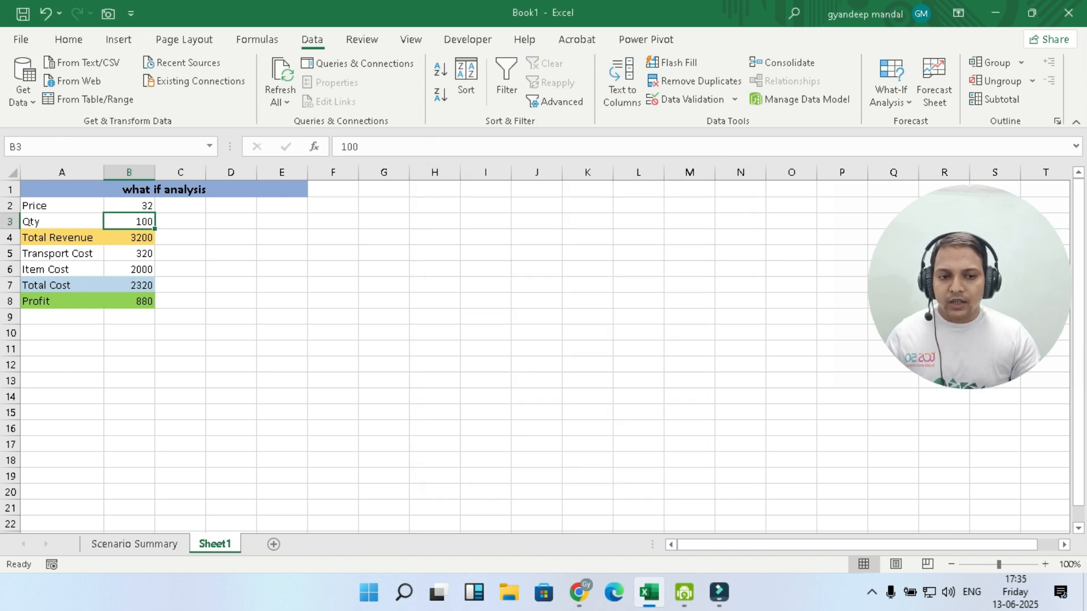
Add a scenario named "200 qty" that sets the changing cell B3 to 200
{"action": "left_click", "coordinate": [890, 90]}
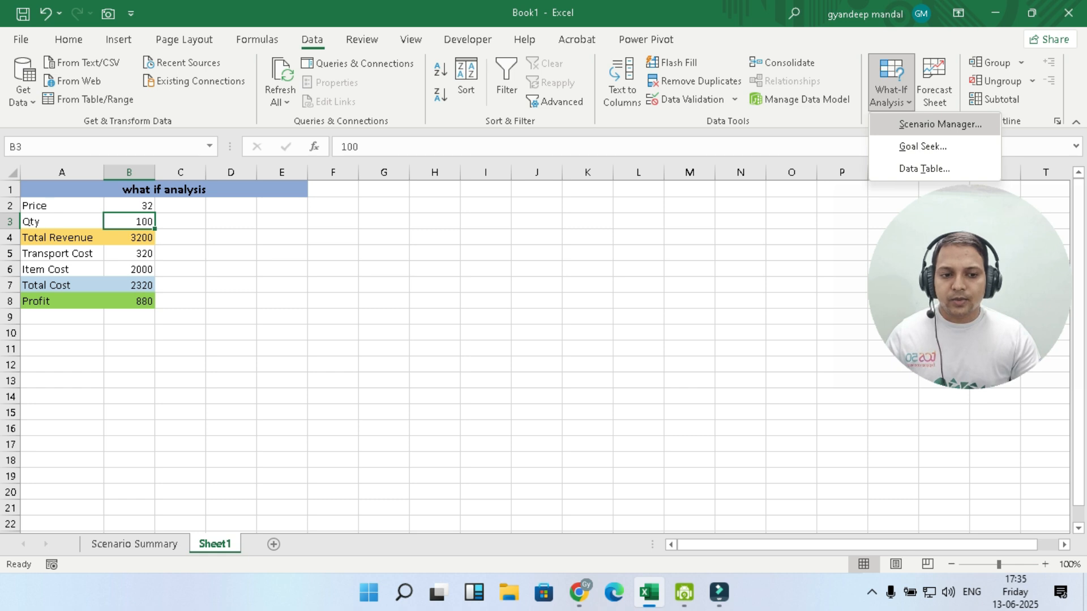
{"action": "left_click", "coordinate": [940, 124]}
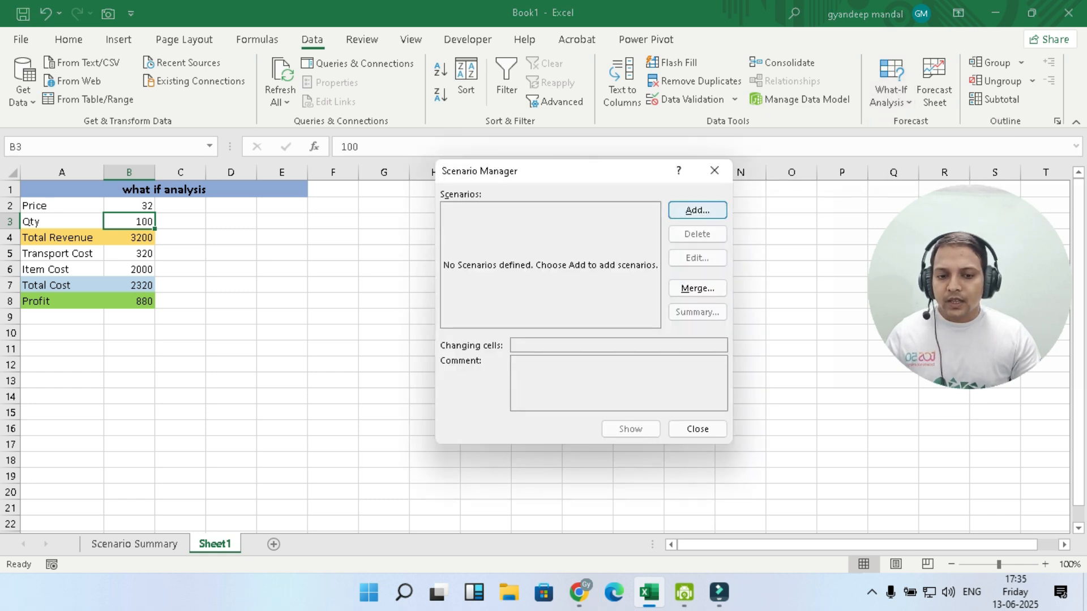
{"action": "left_click", "coordinate": [698, 210]}
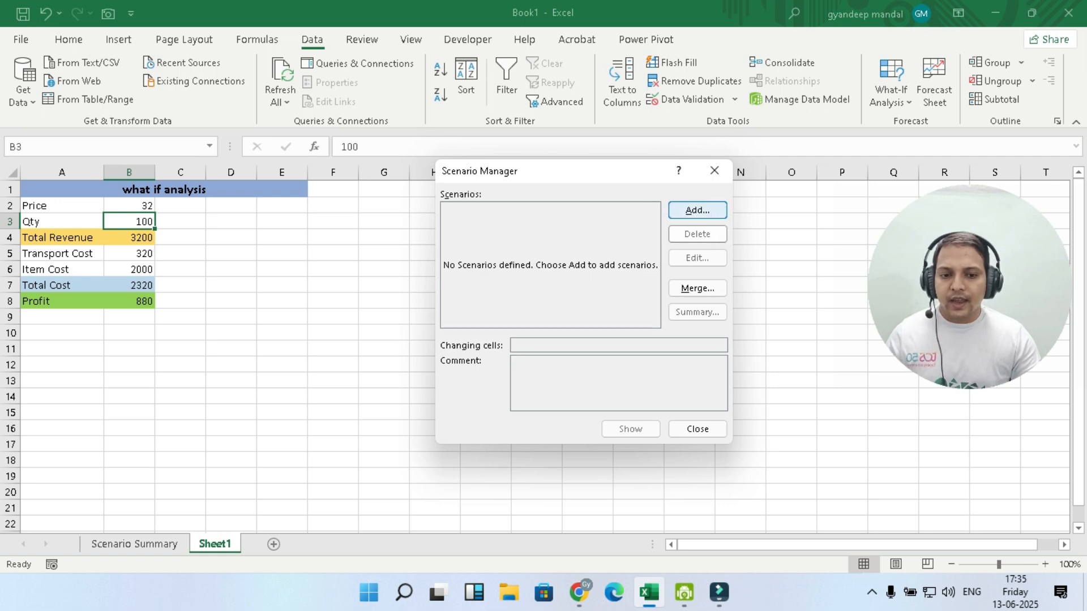
{"action": "left_click", "coordinate": [698, 210]}
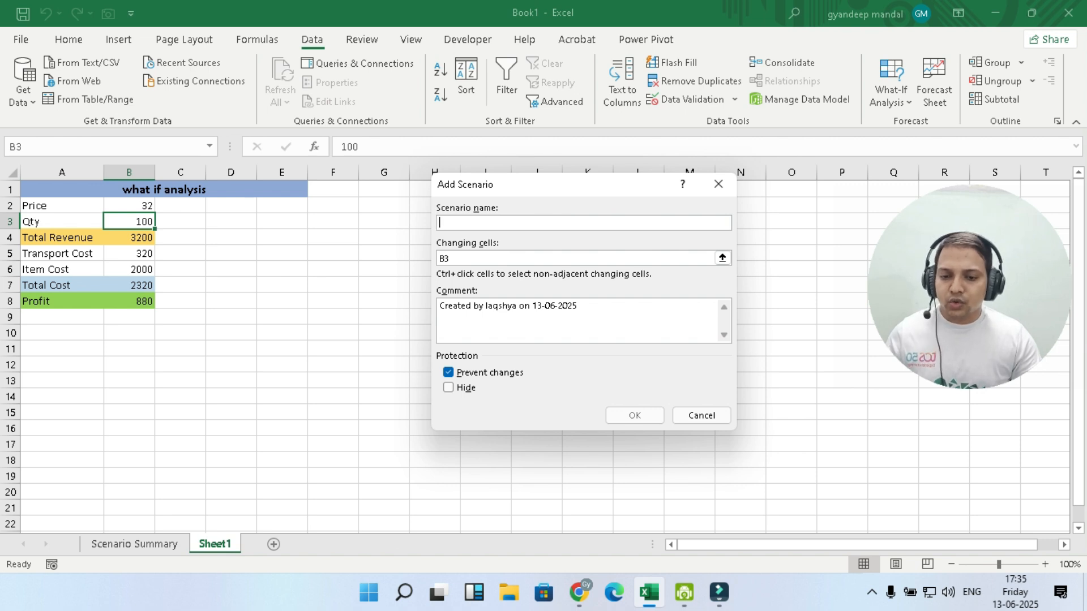
{"action": "type", "text": "200"}
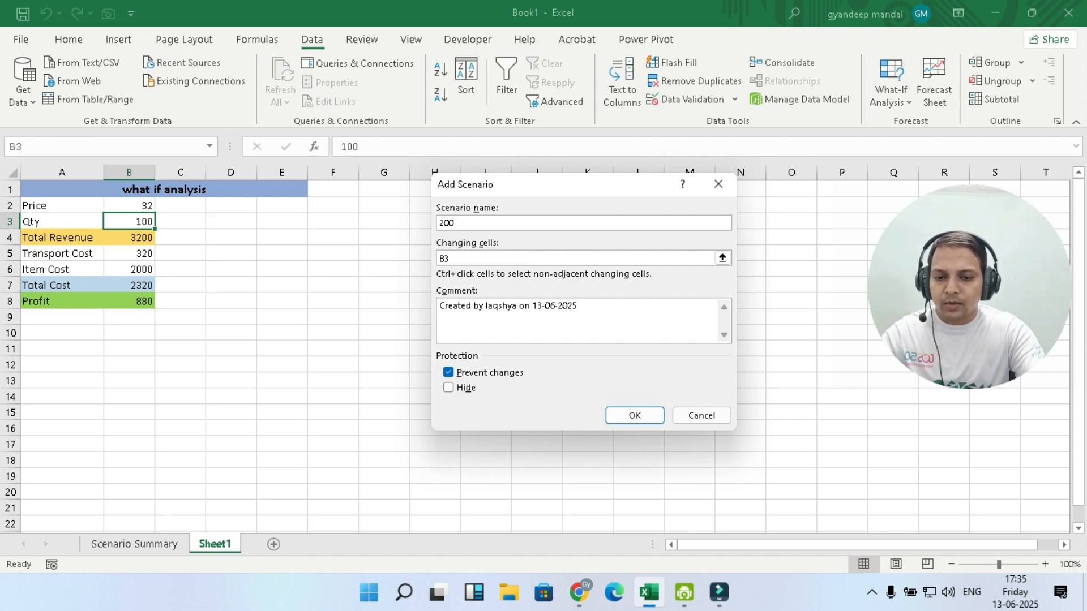
{"action": "type", "text": " qty"}
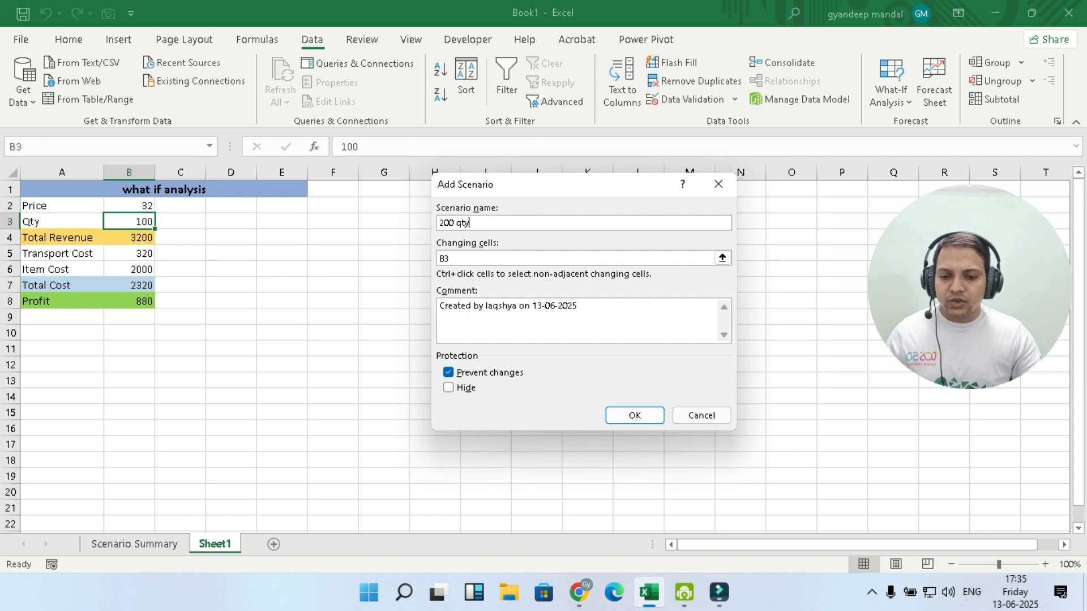
{"action": "left_click", "coordinate": [634, 415]}
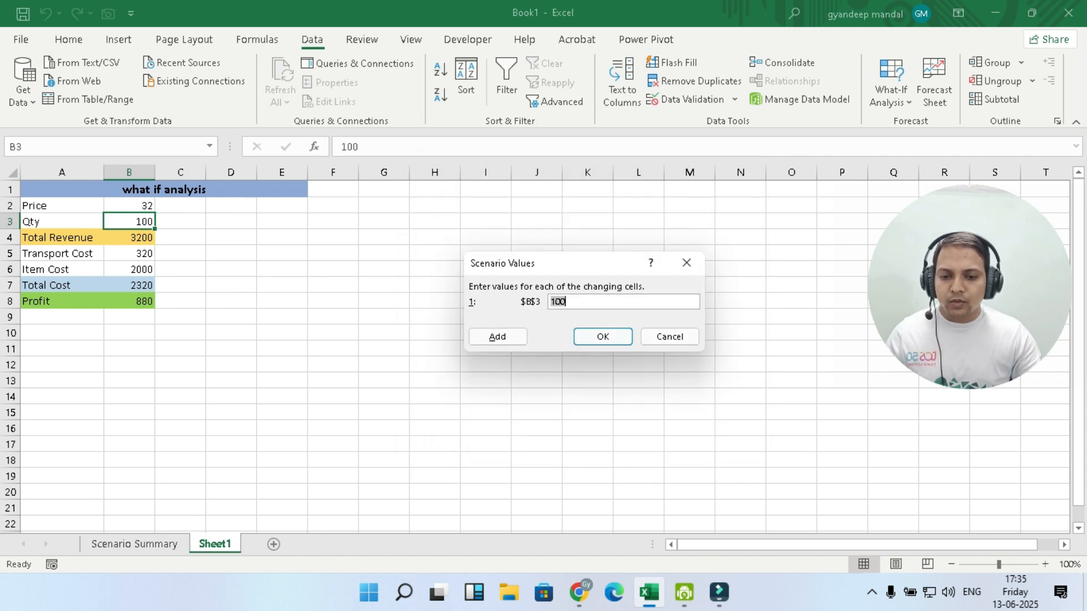
{"action": "type", "text": "200"}
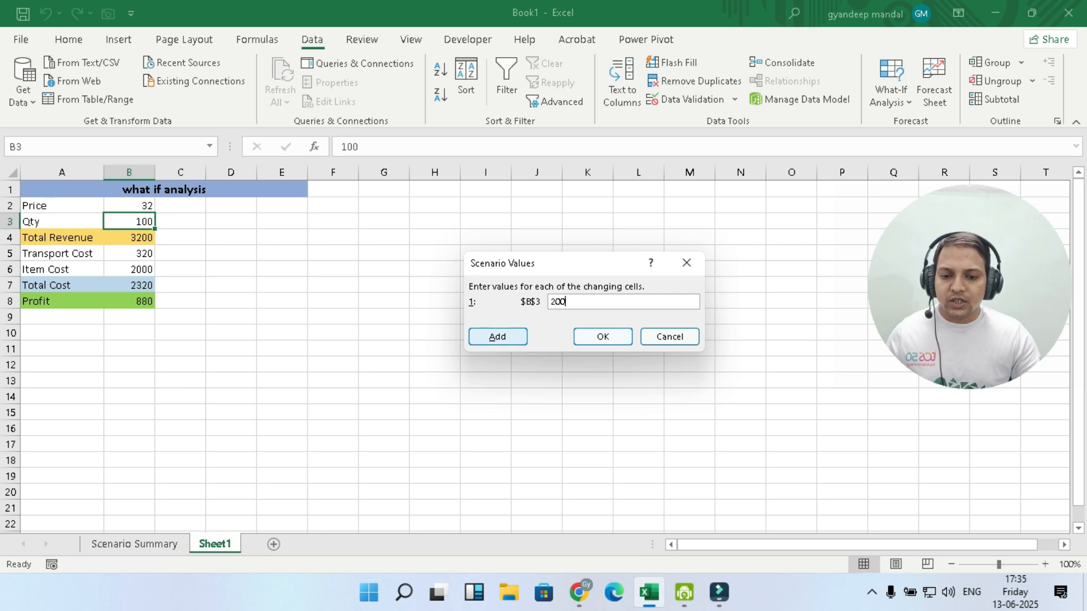
{"action": "left_click", "coordinate": [497, 336]}
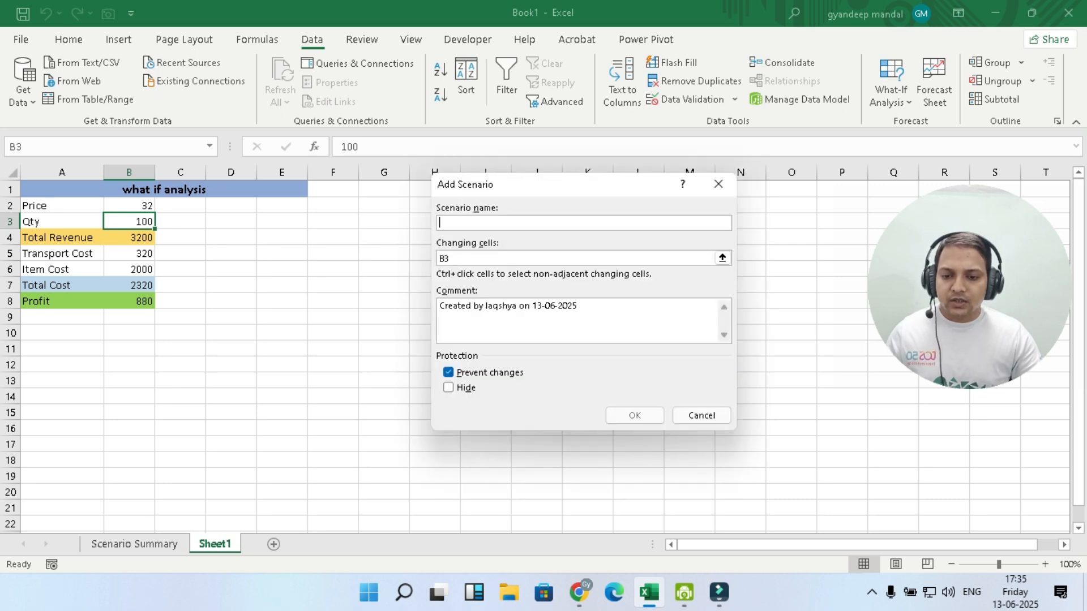
Add a scenario named "500 qty" that sets the changing cell B3 to 500
{"action": "type", "text": "500 qty"}
{"action": "key", "text": "Return"}
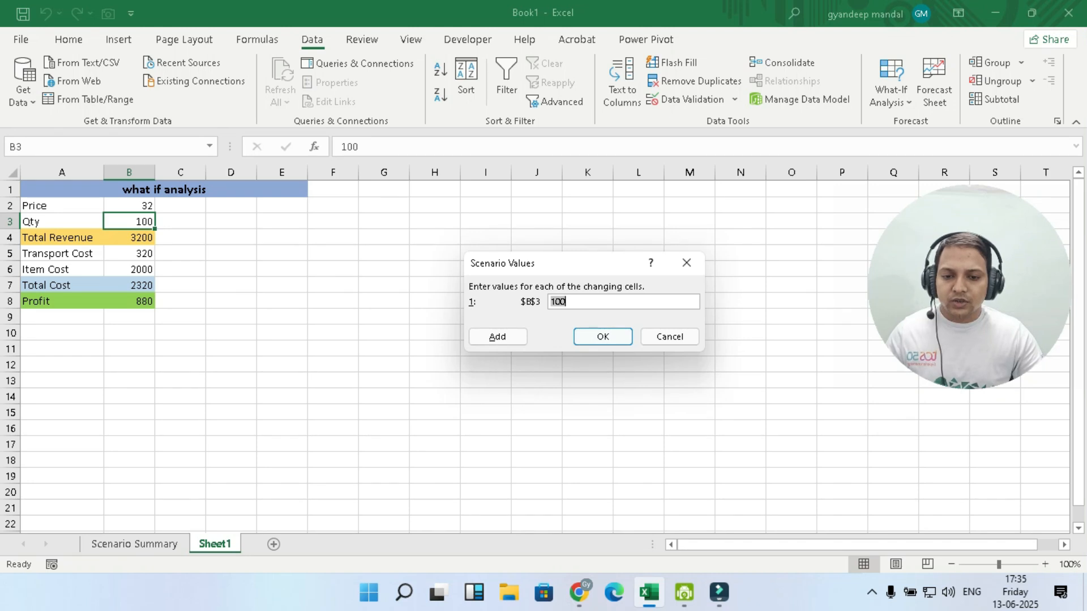
{"action": "type", "text": "500"}
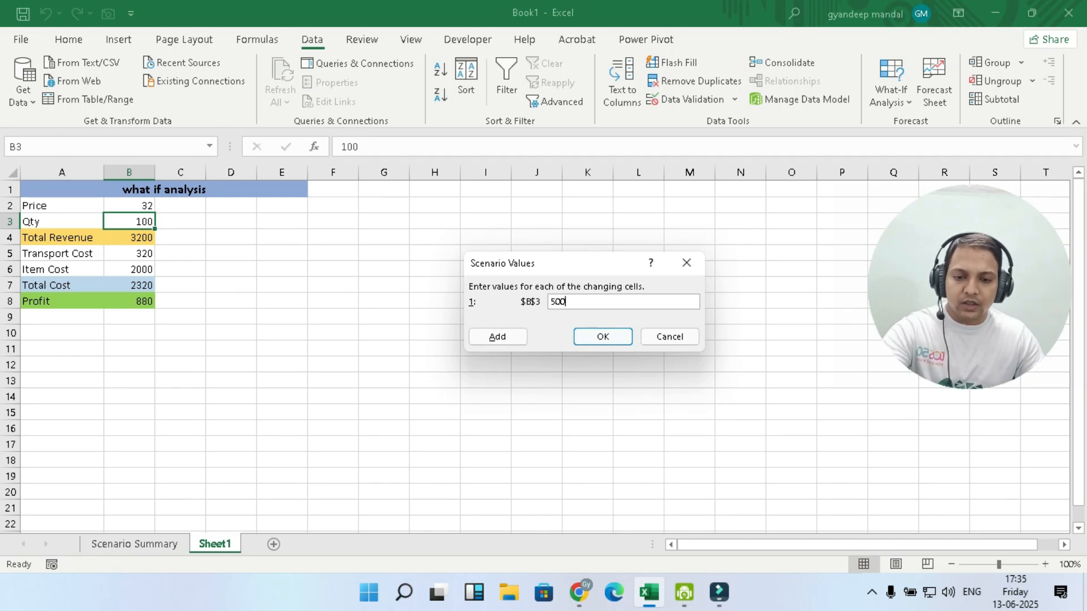
{"action": "key", "text": "alt+a"}
Add a scenario named "1000 qty" that sets B3 to 1000 and finish defining scenarios
{"action": "type", "text": "1000"}
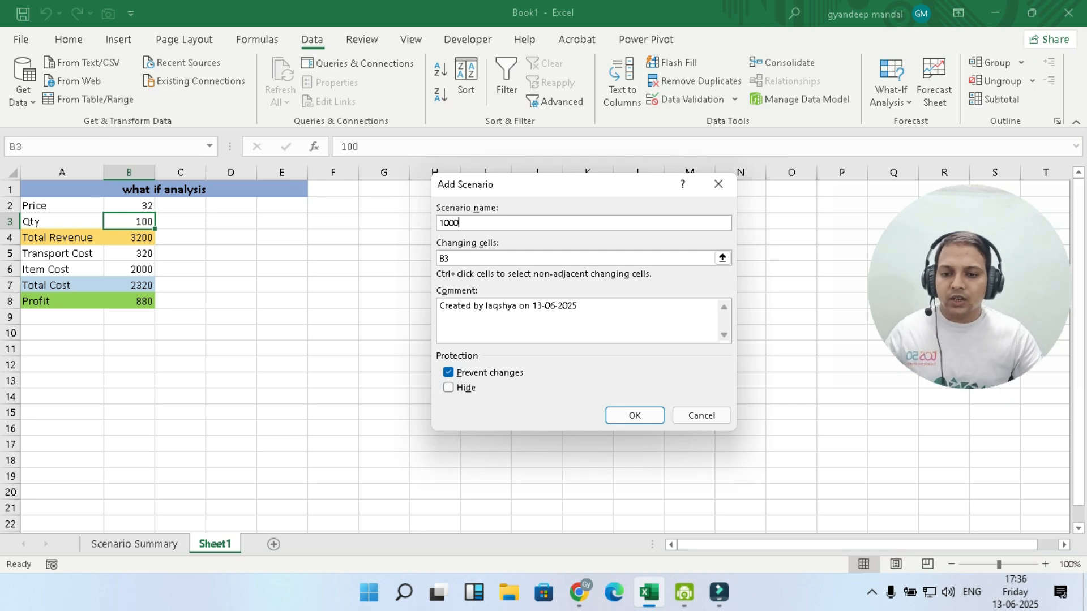
{"action": "type", "text": " qty"}
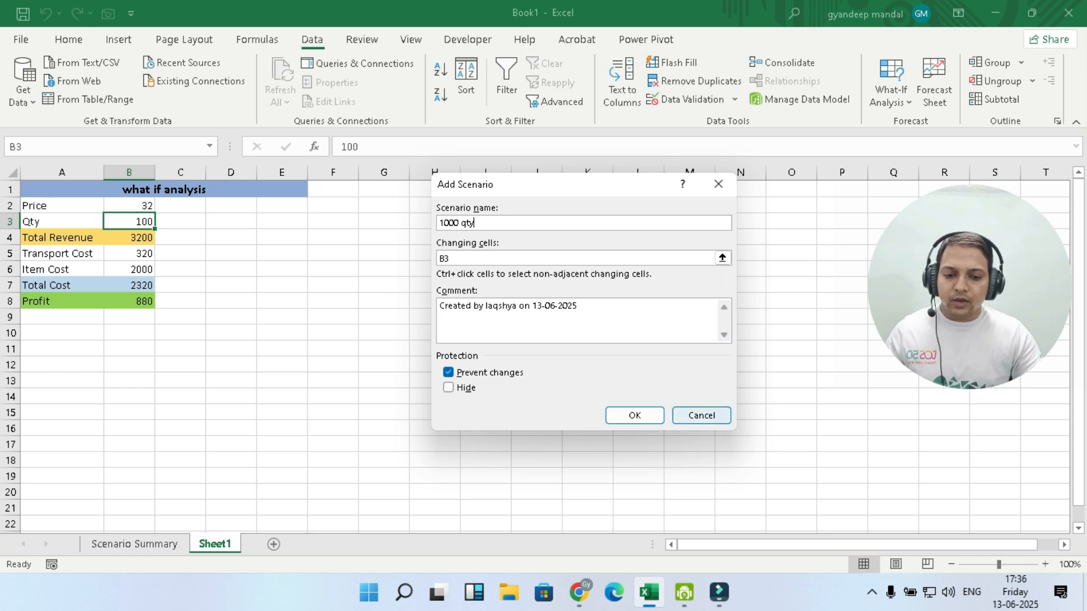
{"action": "key", "text": "Return"}
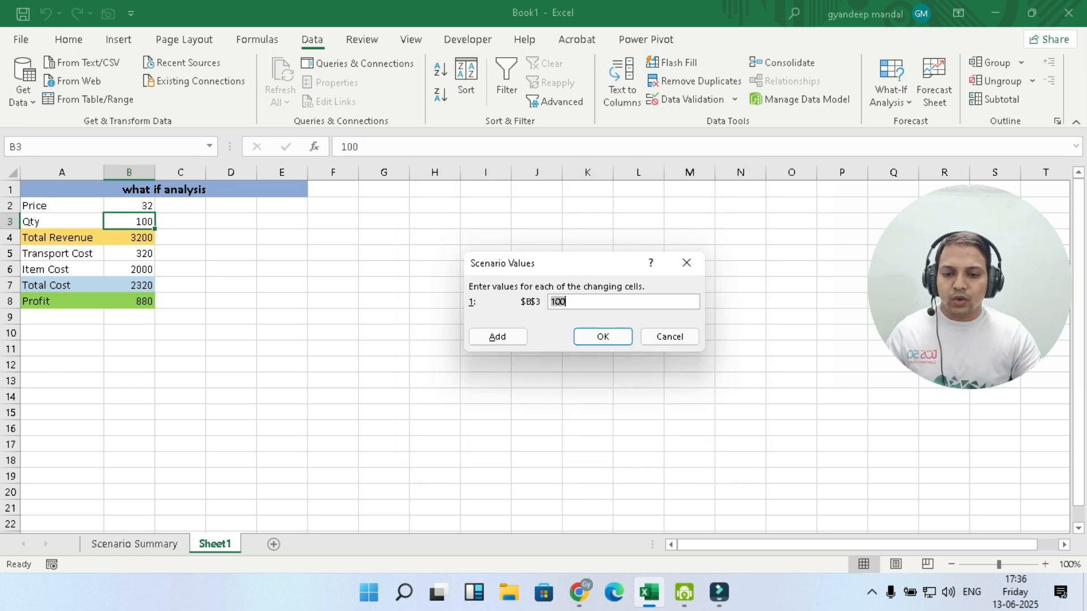
{"action": "type", "text": "1000"}
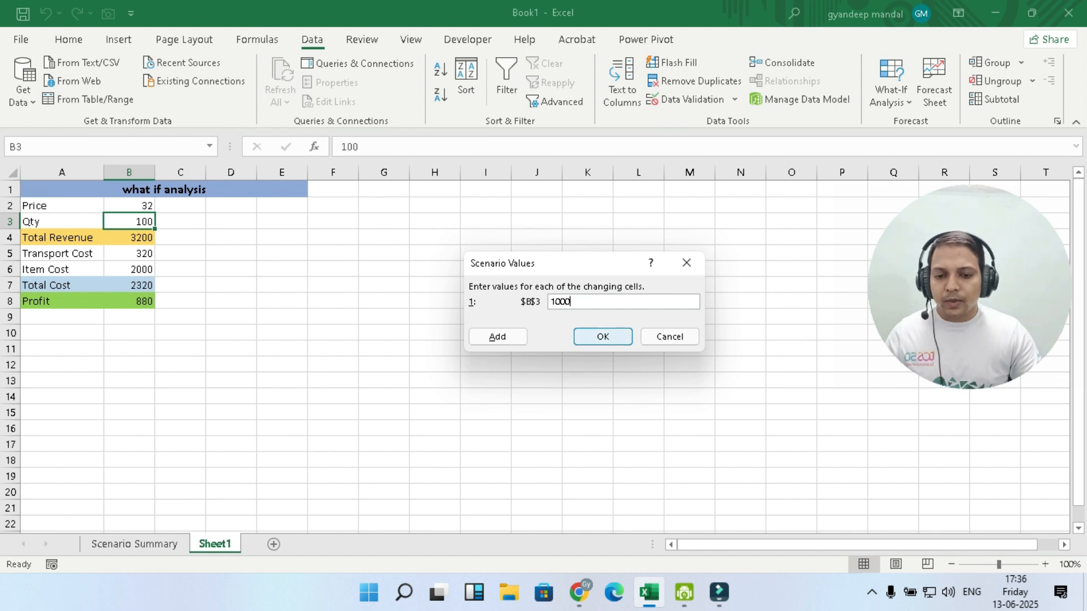
{"action": "key", "text": "Return"}
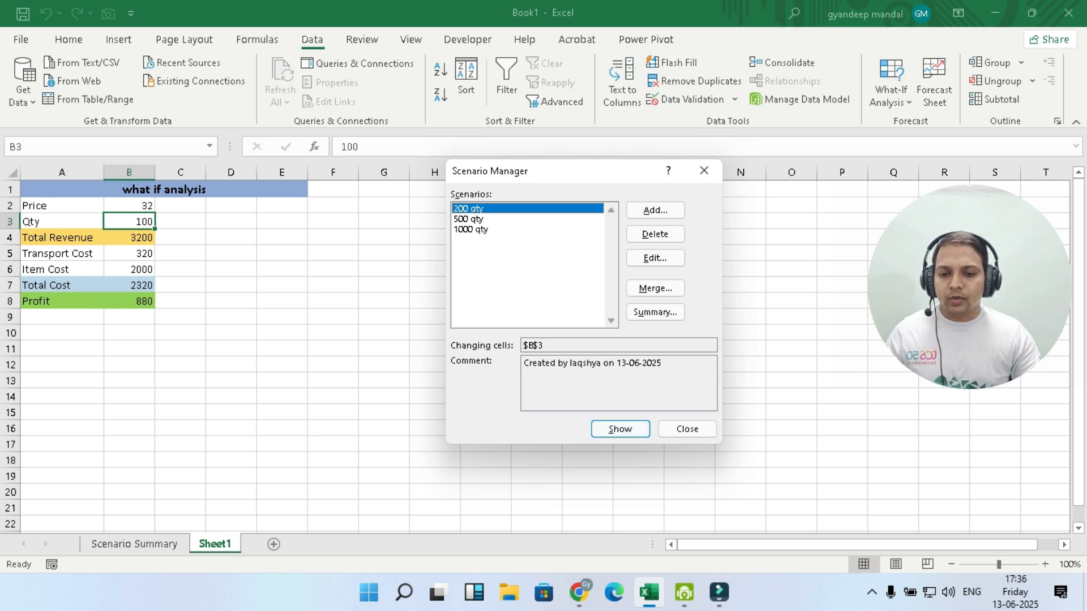
Show the 200 qty, 500 qty and 1000 qty scenarios in turn on the worksheet
{"action": "key", "text": "Return"}
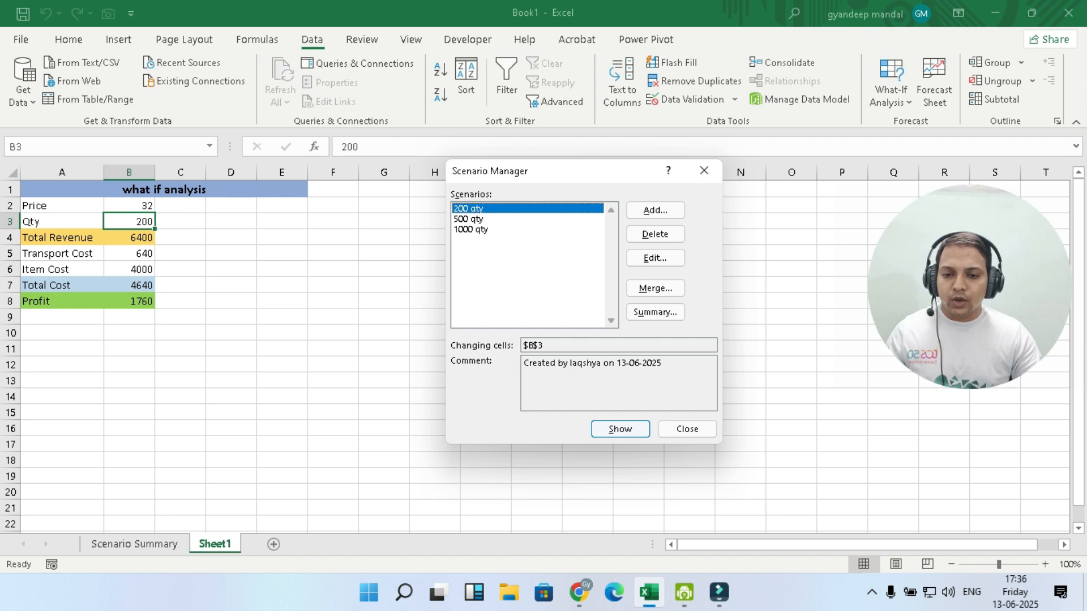
{"action": "left_click", "coordinate": [470, 219]}
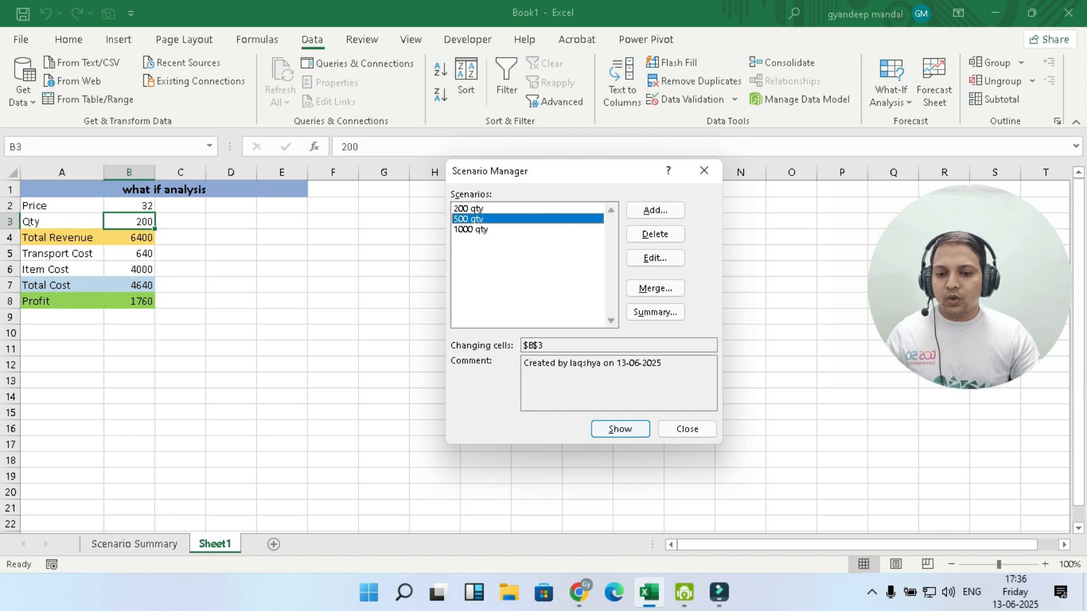
{"action": "key", "text": "Return"}
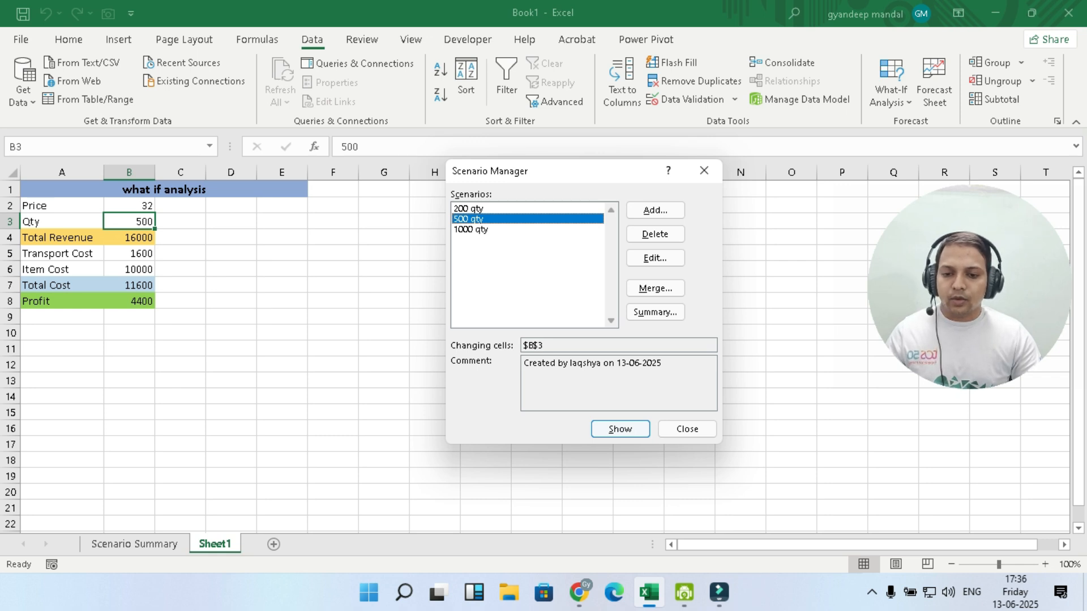
{"action": "left_click", "coordinate": [470, 229]}
{"action": "key", "text": "Return"}
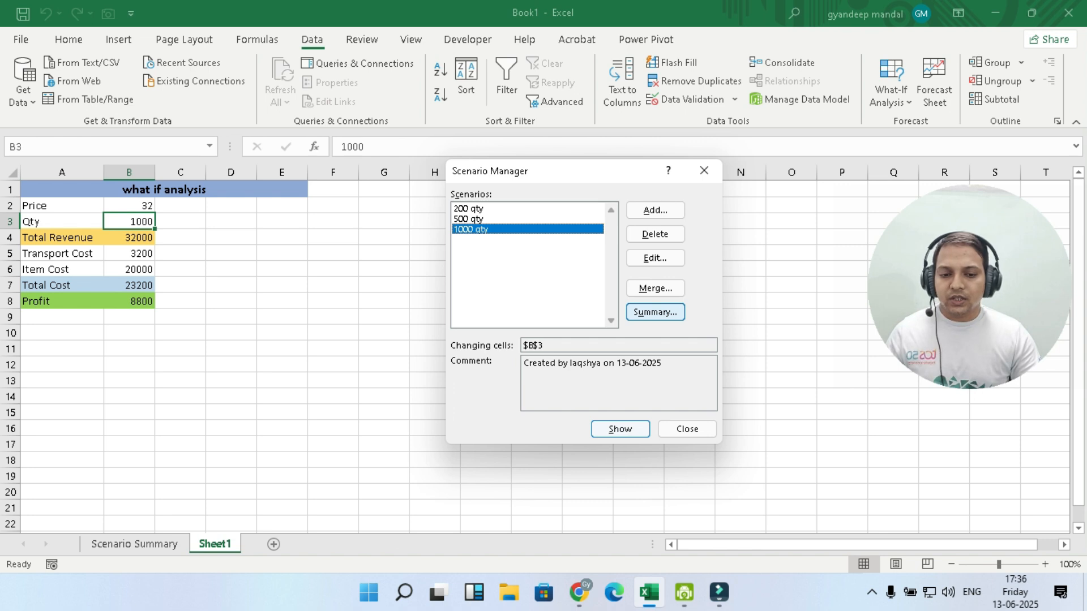
Generate a Scenario summary report of the defined scenarios with Profit cell B8 as the result cell
{"action": "left_click", "coordinate": [655, 312]}
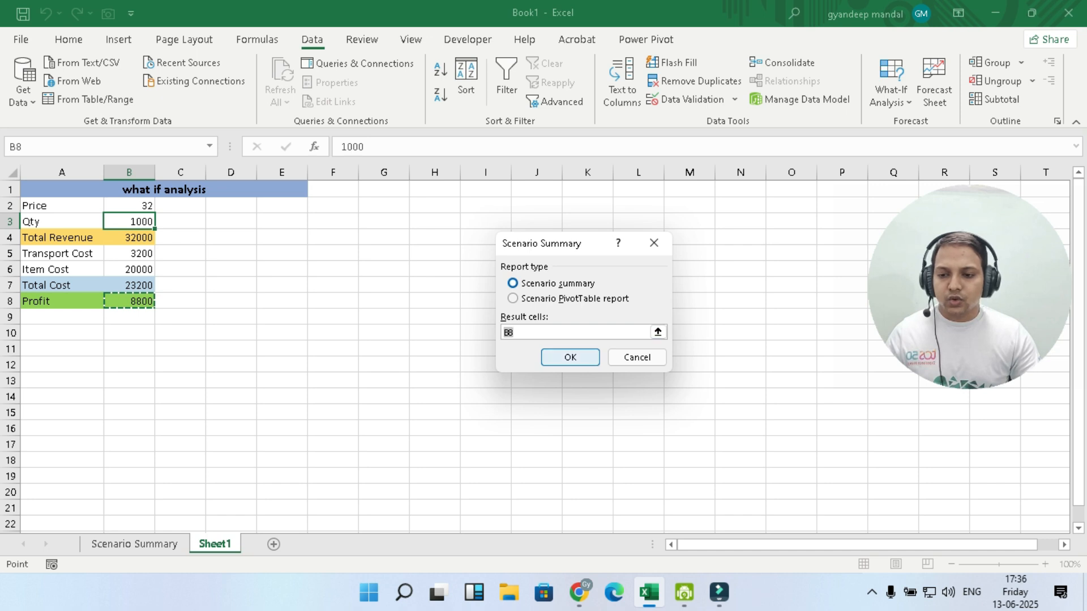
{"action": "key", "text": "Return"}
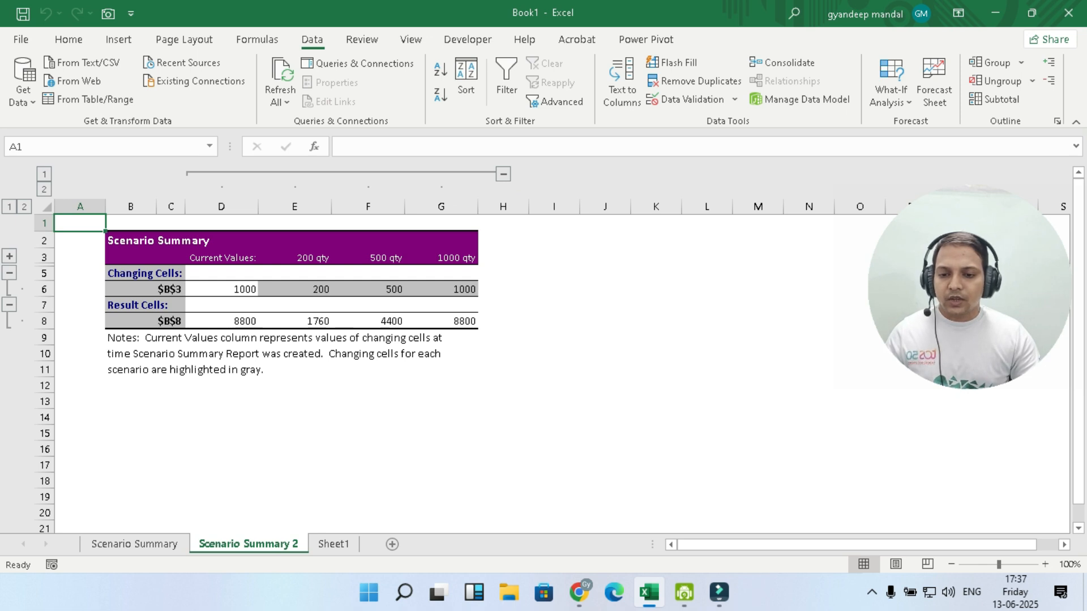
Relabel the changing cell reference in C6 of the scenario summary as "qty"
{"action": "left_click", "coordinate": [170, 289]}
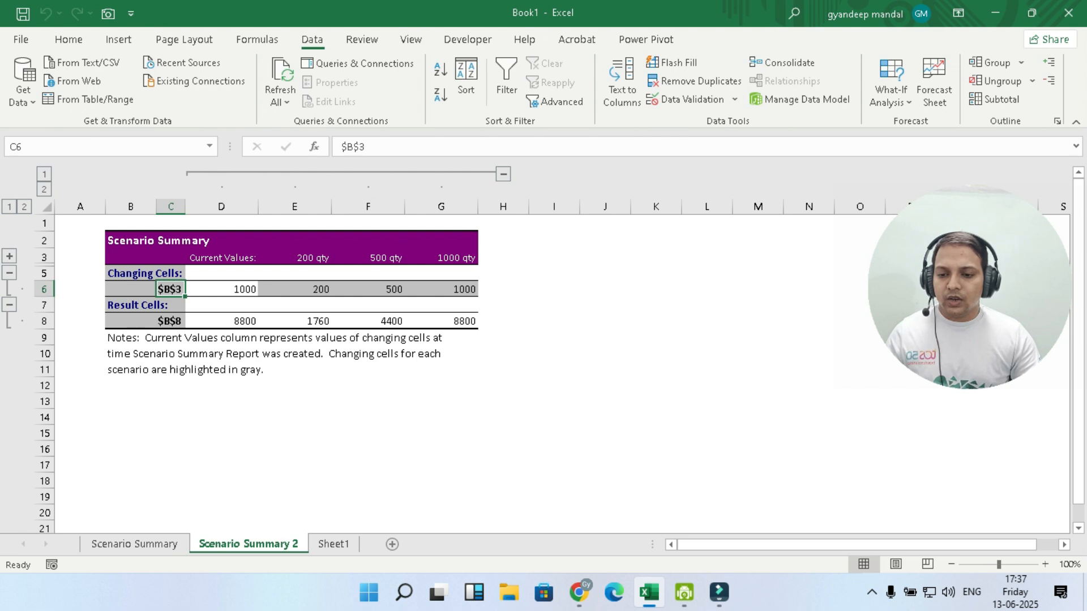
{"action": "double_click", "coordinate": [176, 289]}
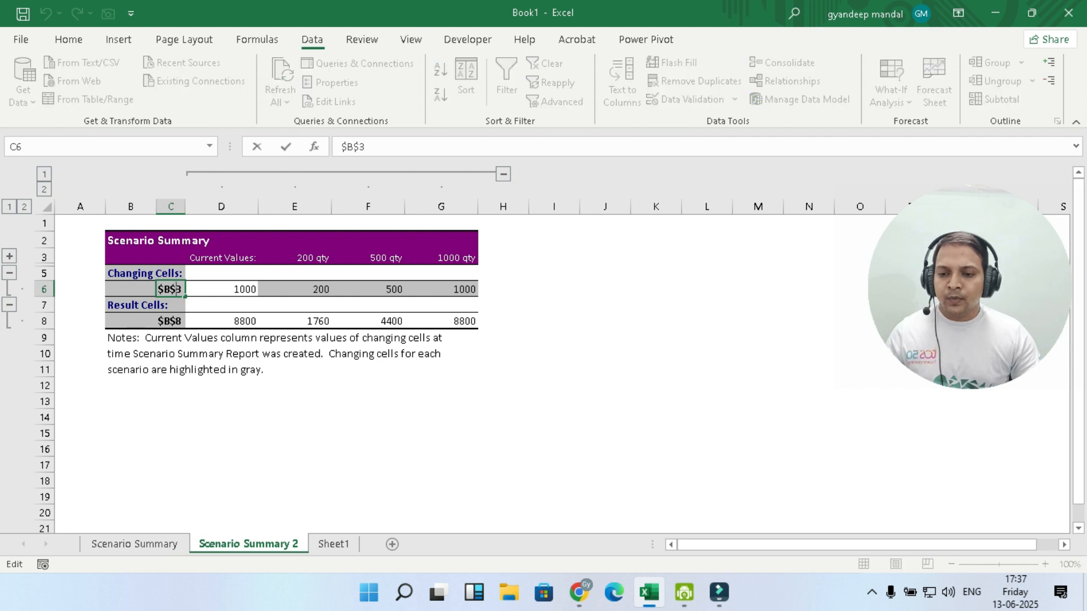
{"action": "double_click", "coordinate": [165, 289]}
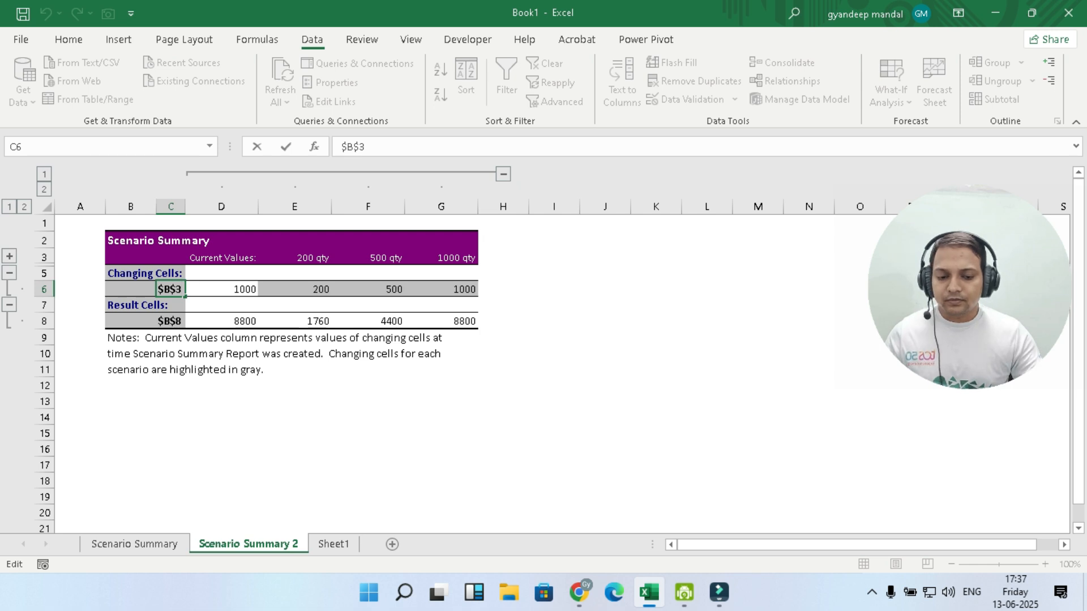
{"action": "key", "text": "BackSpace"}
{"action": "key", "text": "BackSpace"}
{"action": "key", "text": "BackSpace"}
{"action": "key", "text": "BackSpace"}
{"action": "type", "text": "qty"}
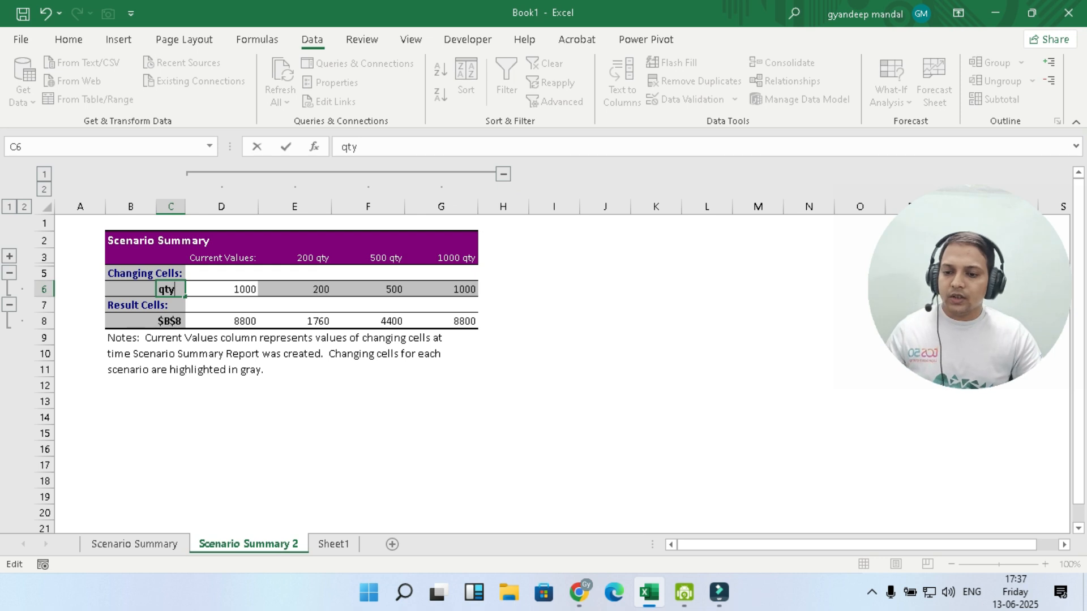
Relabel the result cell reference in C8 of the scenario summary as "profit"
{"action": "left_click", "coordinate": [171, 322]}
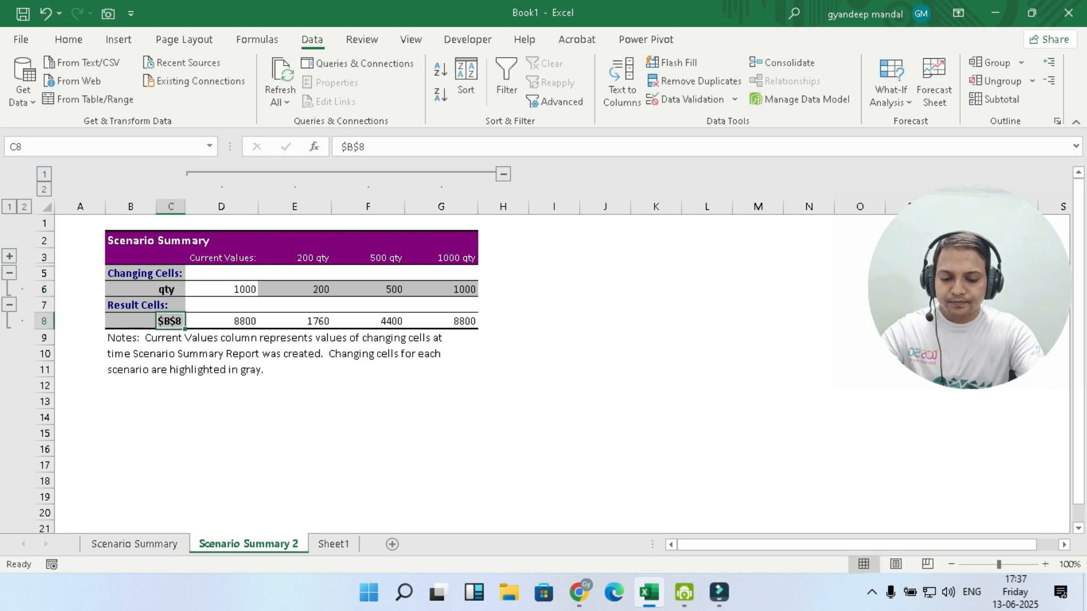
{"action": "type", "text": "profit"}
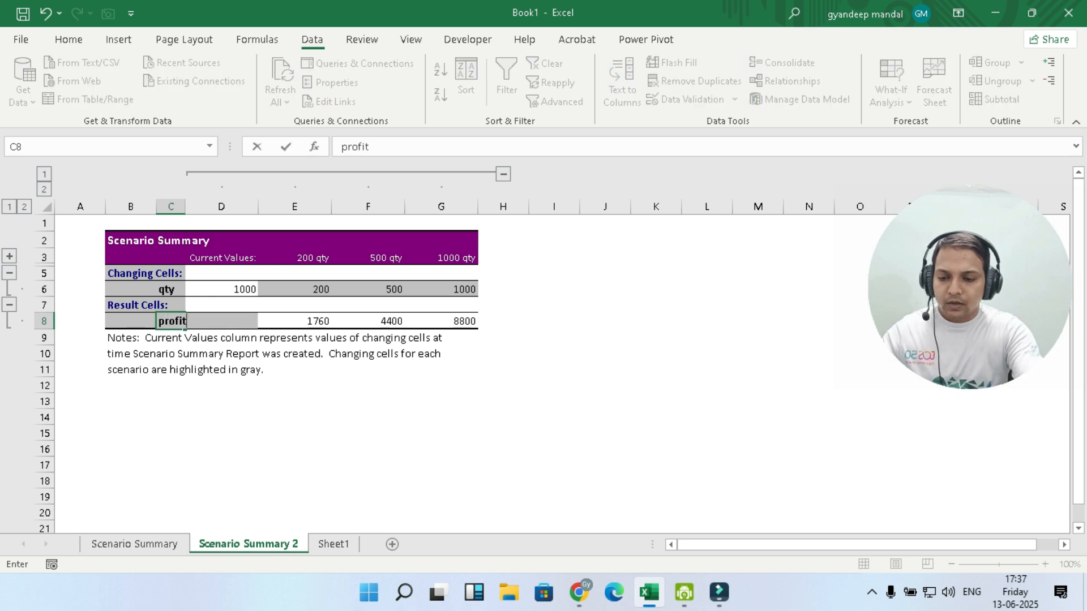
{"action": "left_click", "coordinate": [294, 385]}
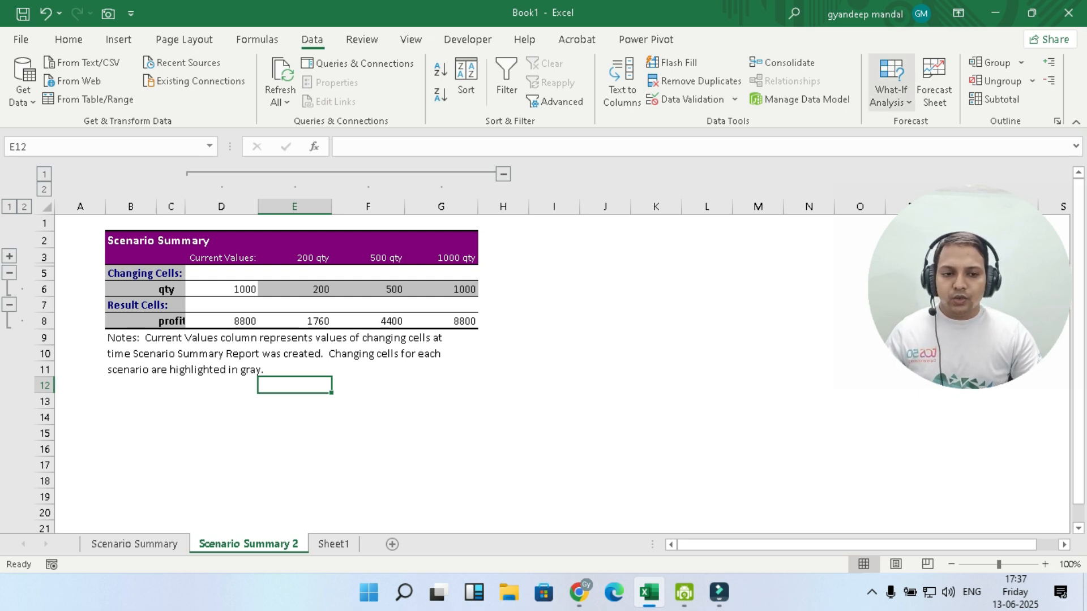
Return to the profit calculation on Sheet1
{"action": "left_click", "coordinate": [891, 91]}
{"action": "left_click", "coordinate": [891, 91]}
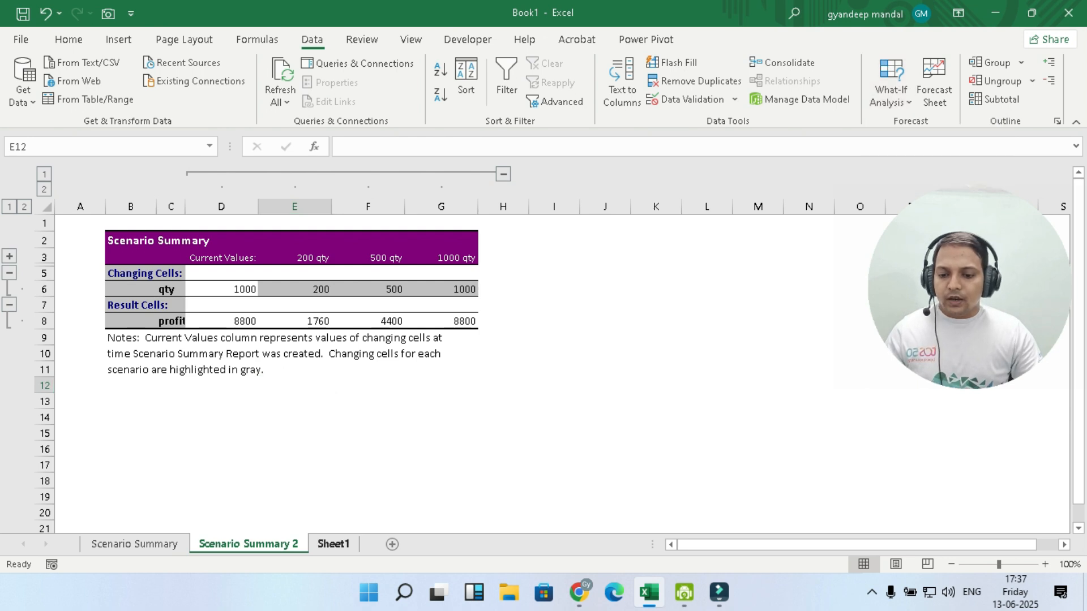
{"action": "left_click", "coordinate": [333, 544]}
{"action": "left_click", "coordinate": [890, 91]}
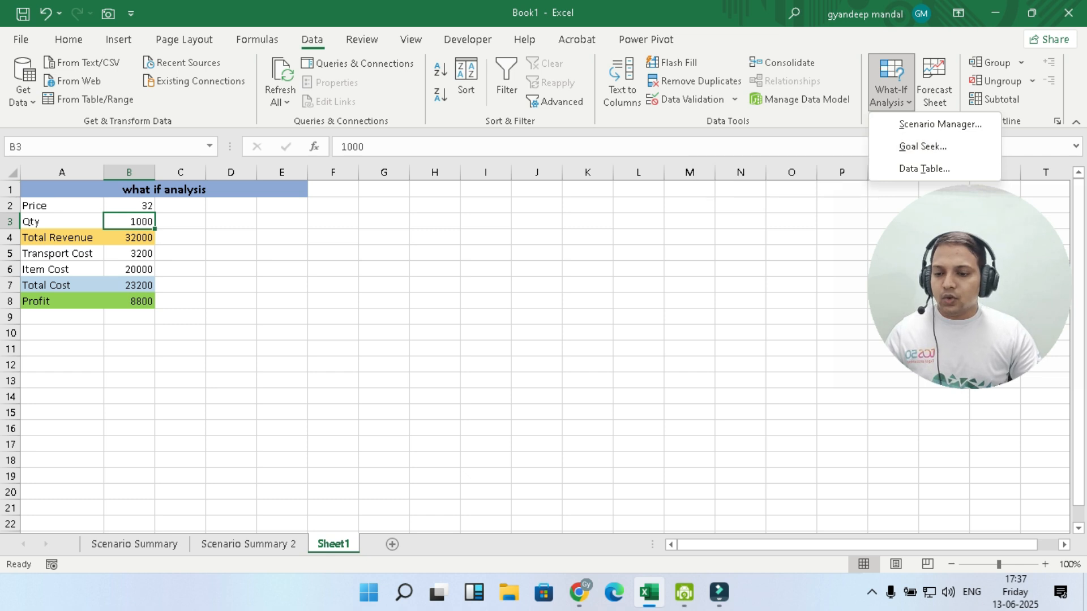
{"action": "key", "text": "Escape"}
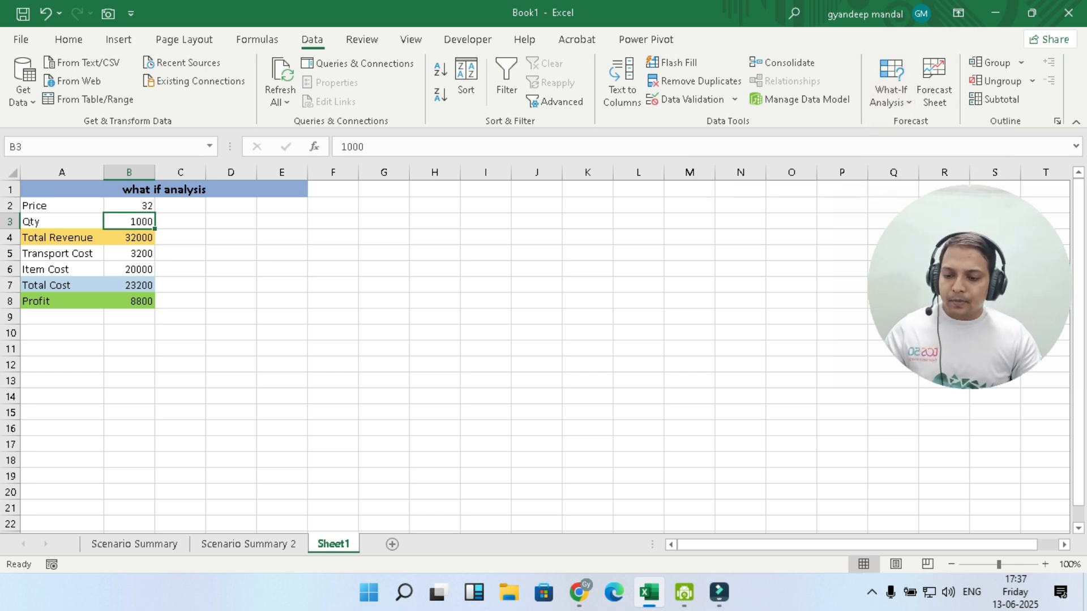
Set the Qty value in B3 to 1200 to test its effect on profit
{"action": "left_click", "coordinate": [129, 301]}
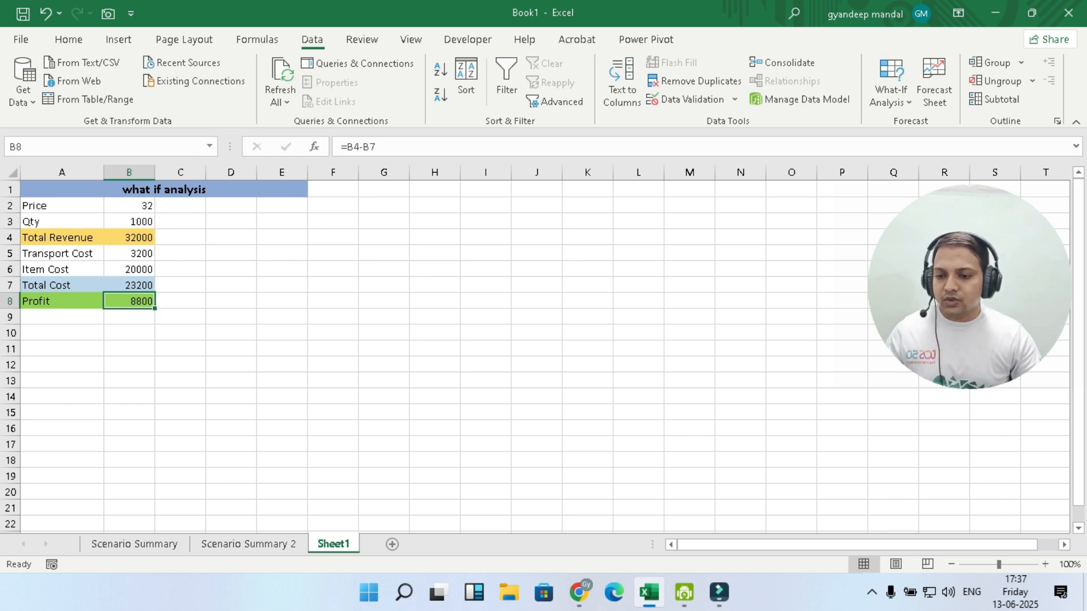
{"action": "left_click", "coordinate": [129, 222]}
{"action": "type", "text": "1200"}
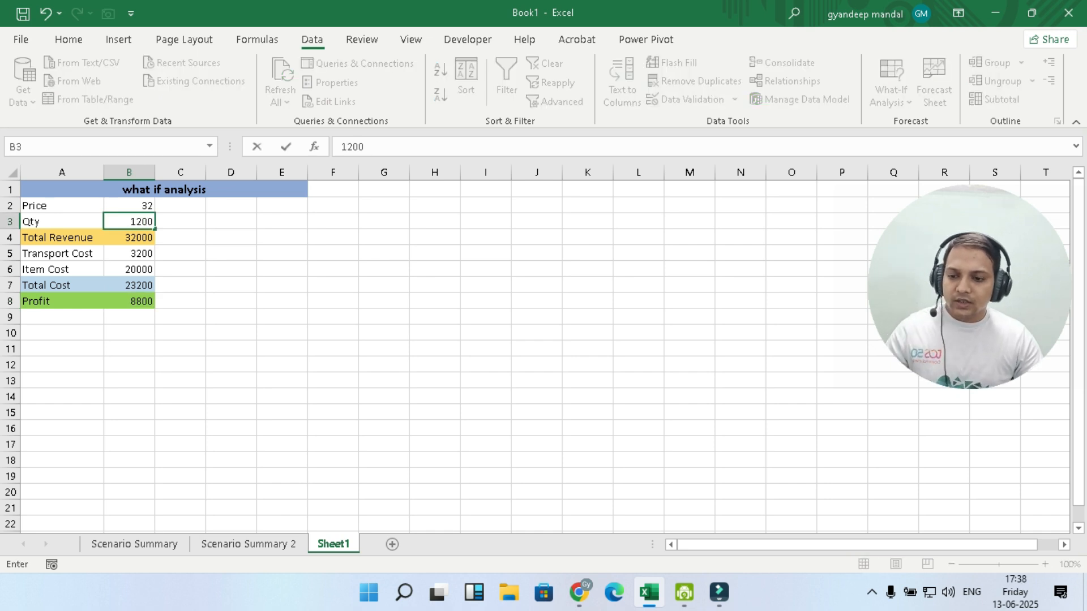
{"action": "left_click", "coordinate": [231, 285]}
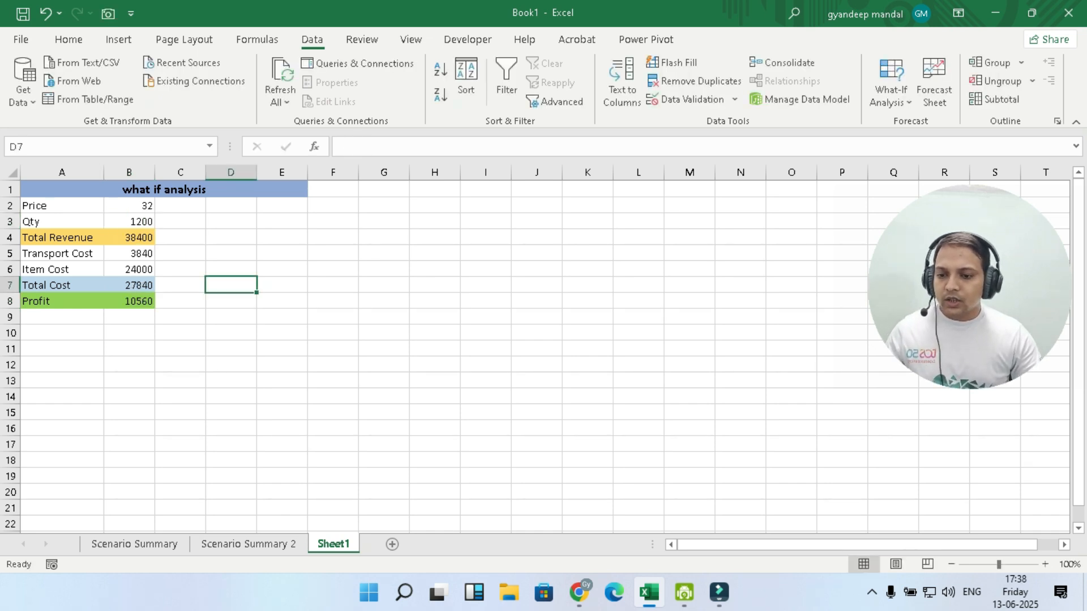
Set the Qty value in B3 to 1300 to test its effect on profit
{"action": "left_click", "coordinate": [129, 222]}
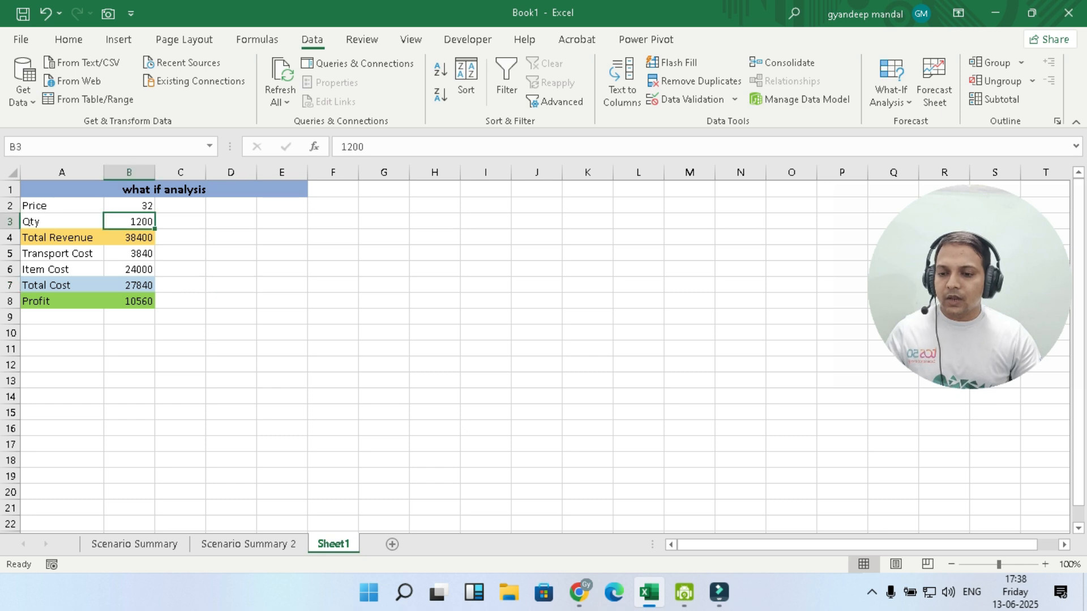
{"action": "type", "text": "1"}
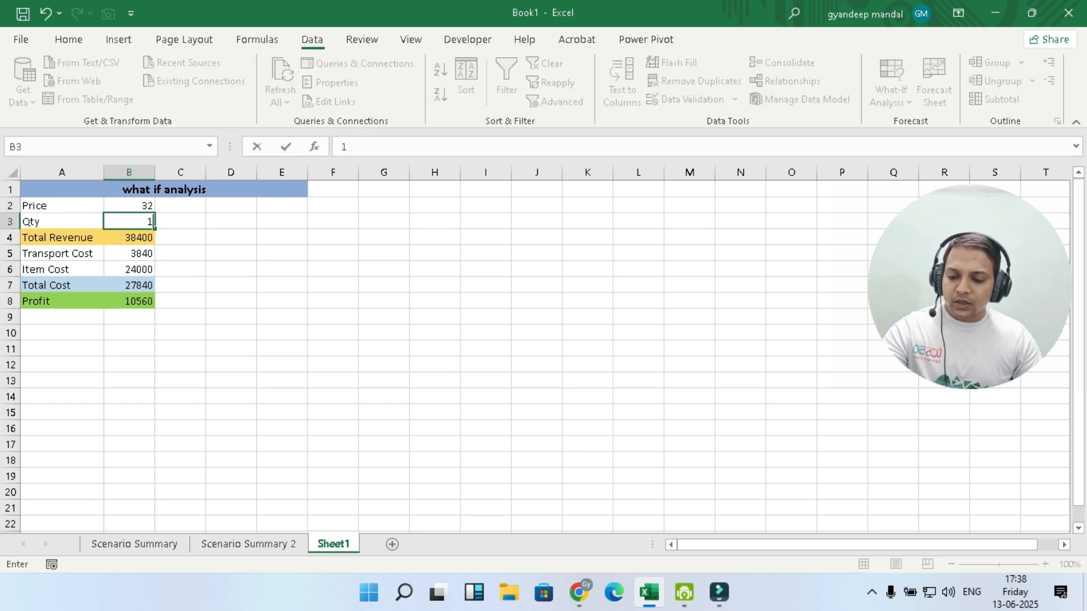
{"action": "type", "text": "300"}
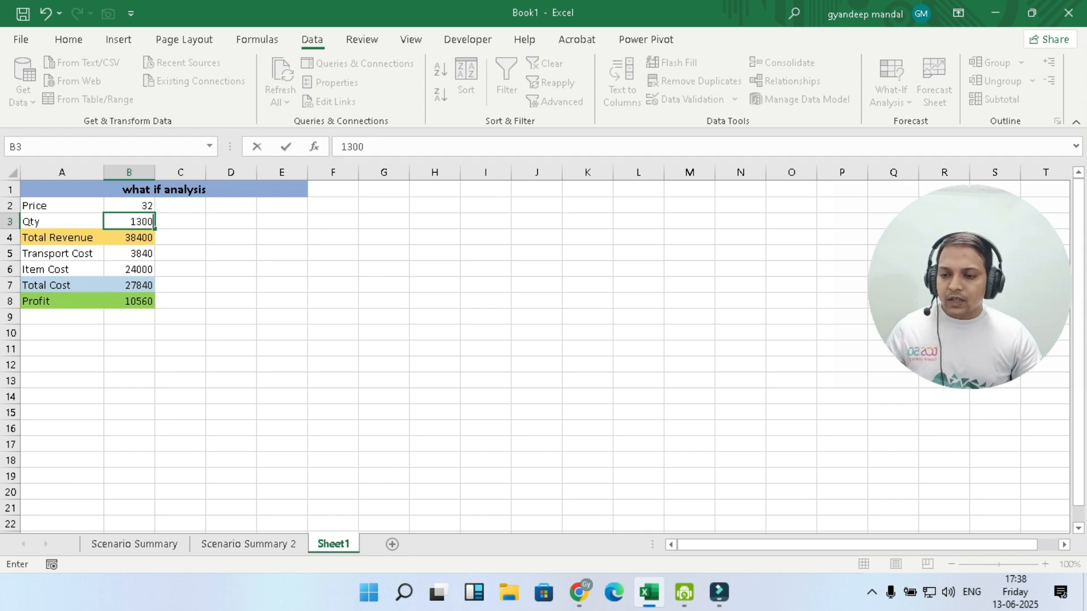
{"action": "left_click", "coordinate": [282, 349]}
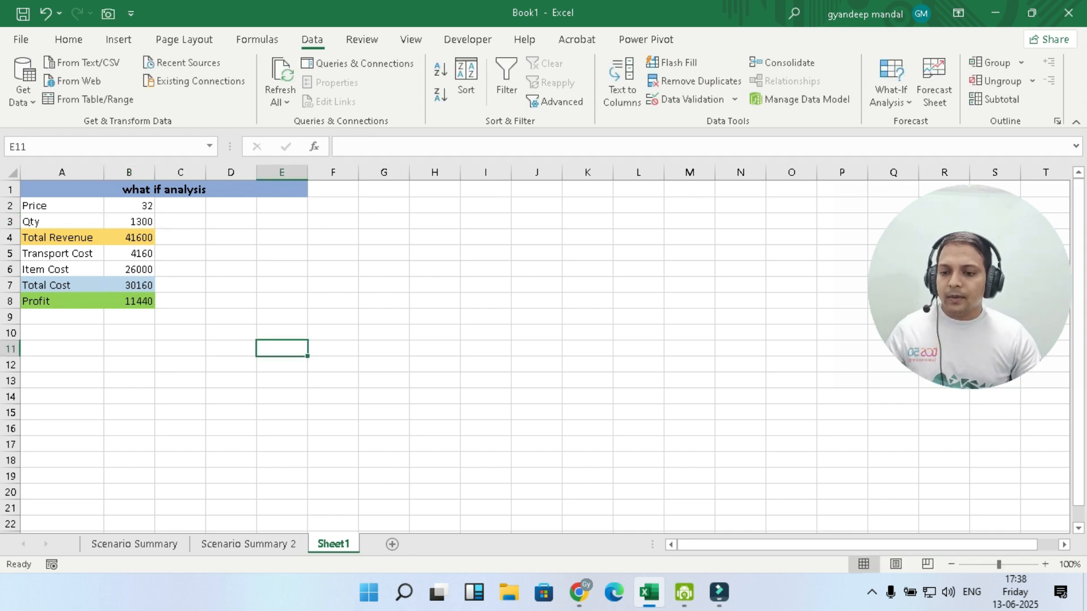
{"action": "left_click", "coordinate": [180, 365]}
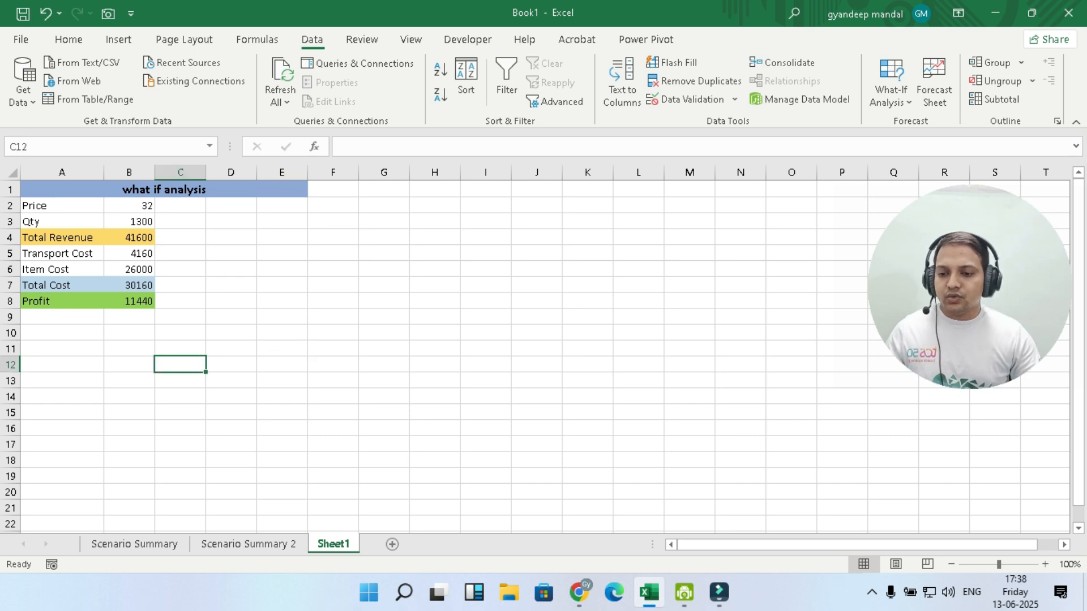
{"action": "left_click", "coordinate": [333, 333]}
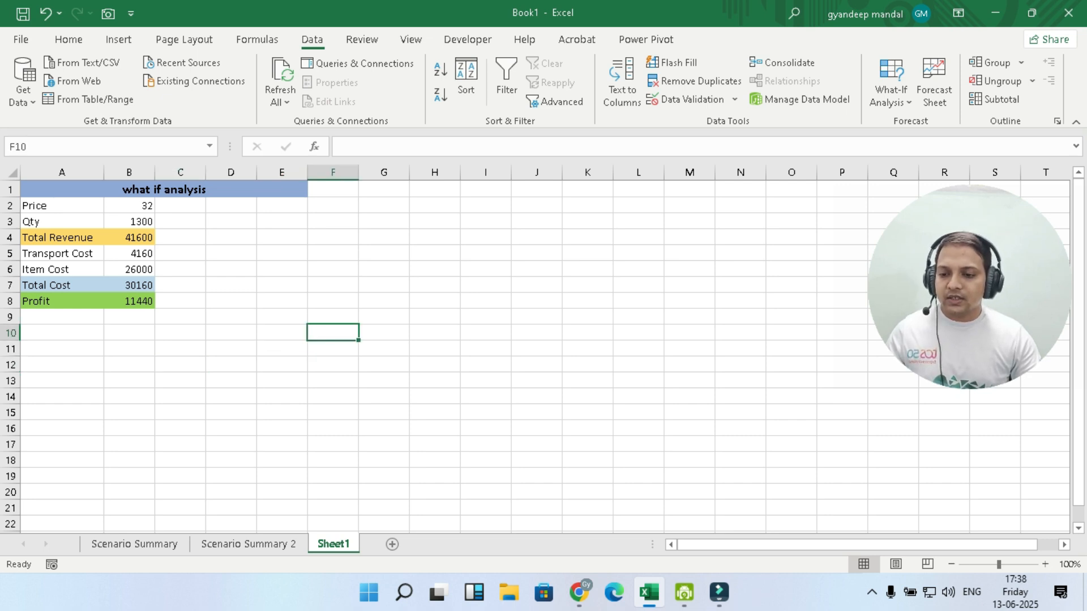
Run Goal Seek to set Profit cell B8 to 12000 by changing Qty cell B3, and accept the solution
{"action": "left_click", "coordinate": [129, 301]}
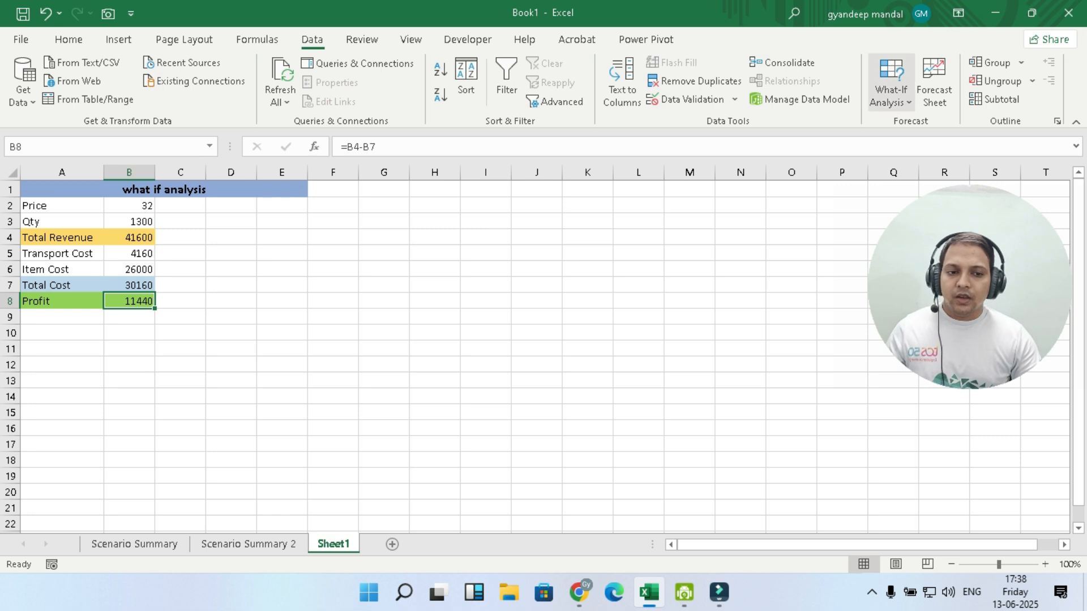
{"action": "left_click", "coordinate": [891, 85]}
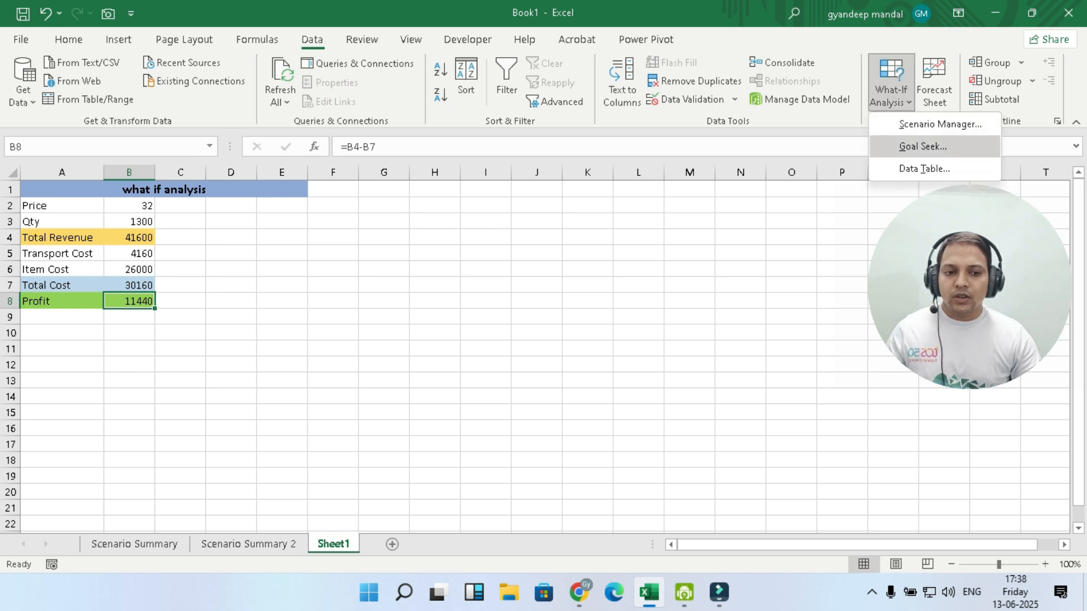
{"action": "left_click", "coordinate": [923, 146]}
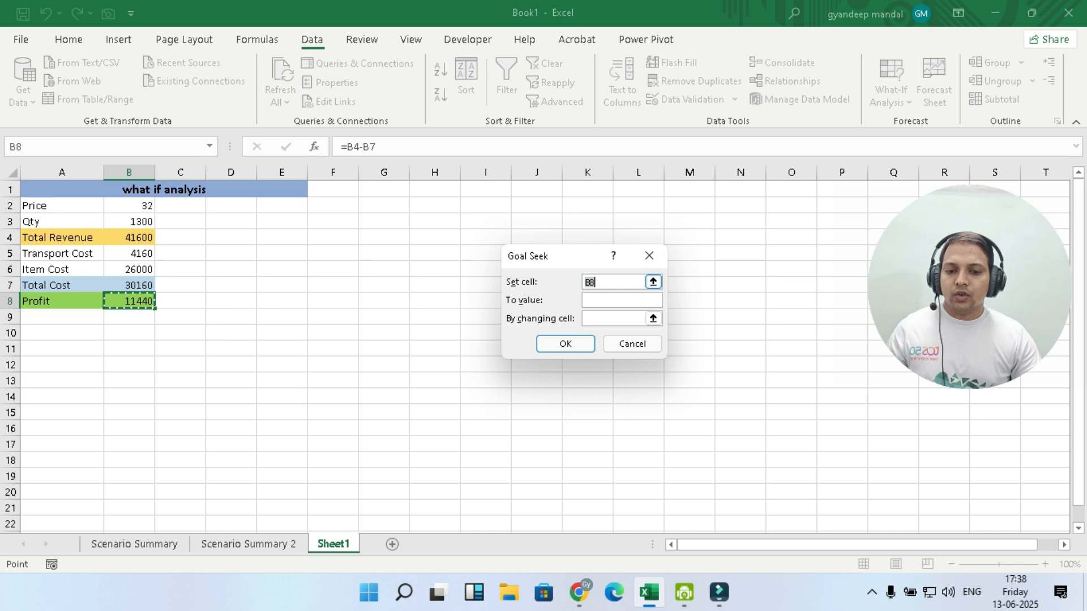
{"action": "left_click", "coordinate": [620, 300]}
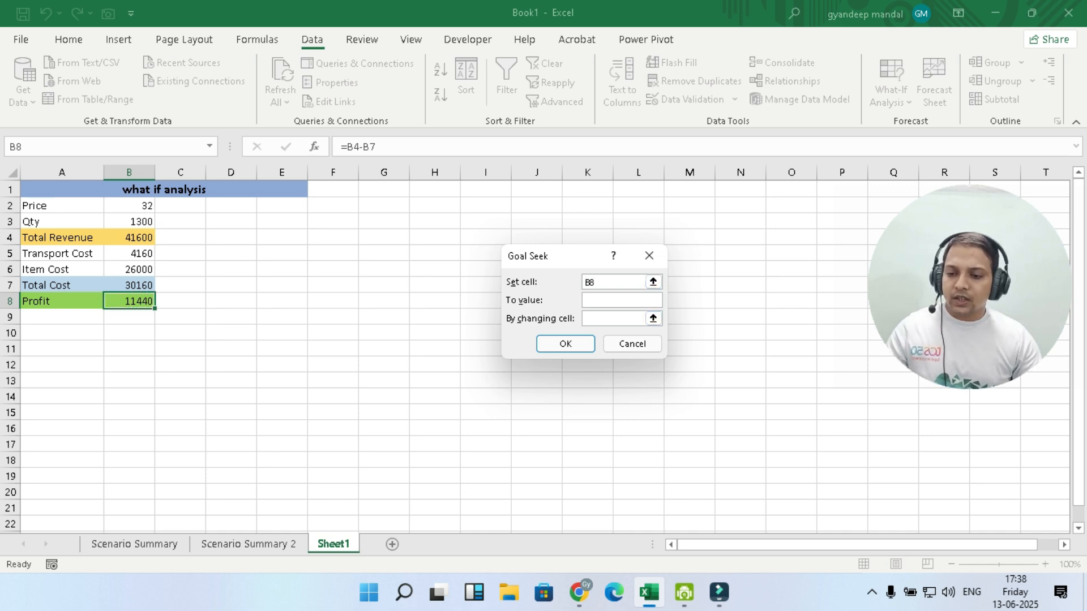
{"action": "type", "text": "12000"}
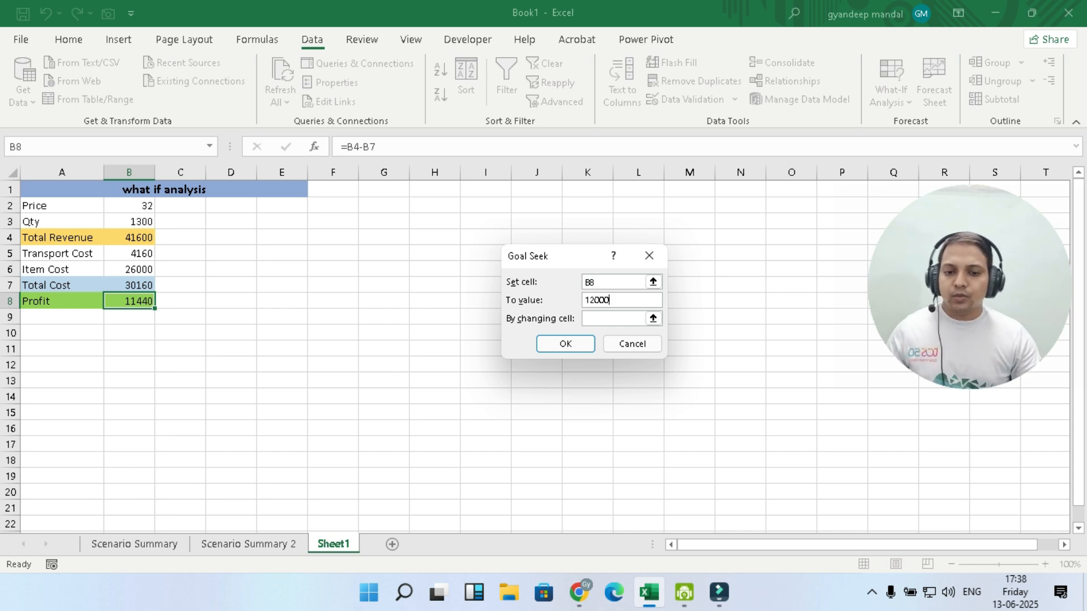
{"action": "left_click", "coordinate": [615, 319]}
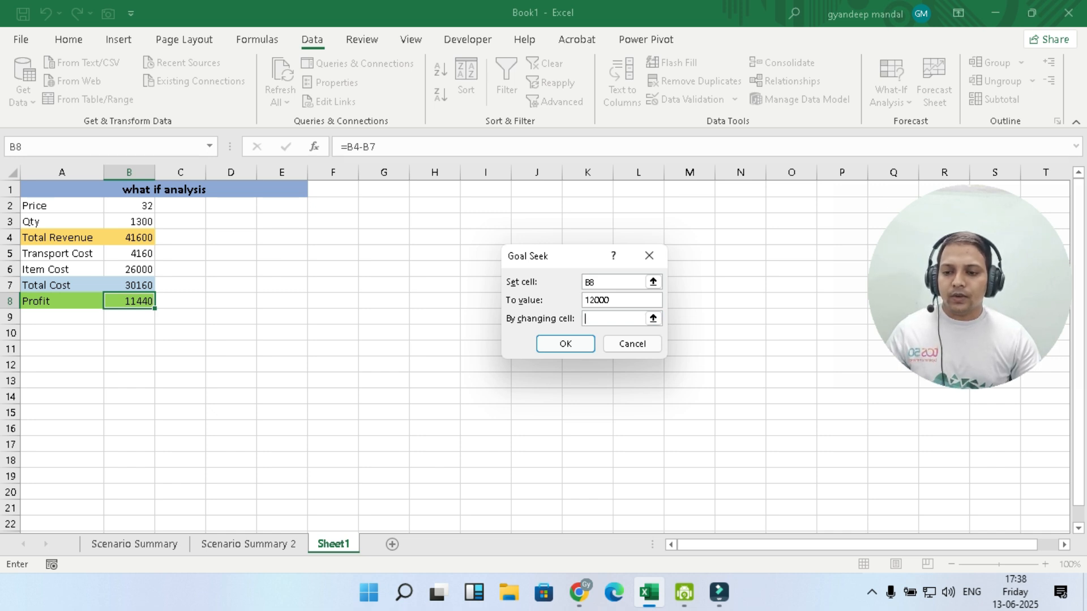
{"action": "left_click", "coordinate": [129, 221]}
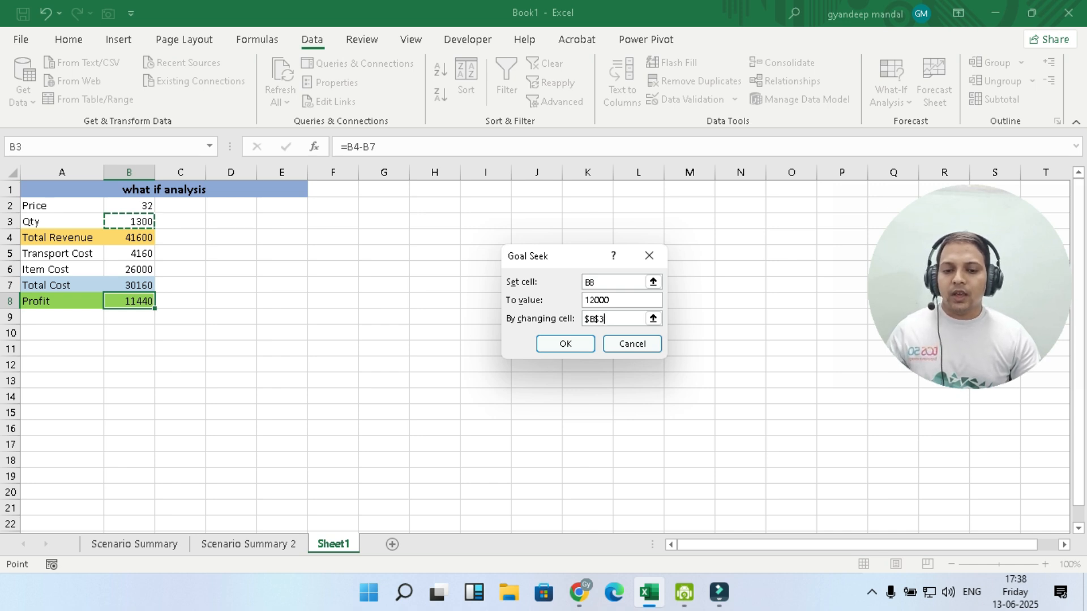
{"action": "key", "text": "Return"}
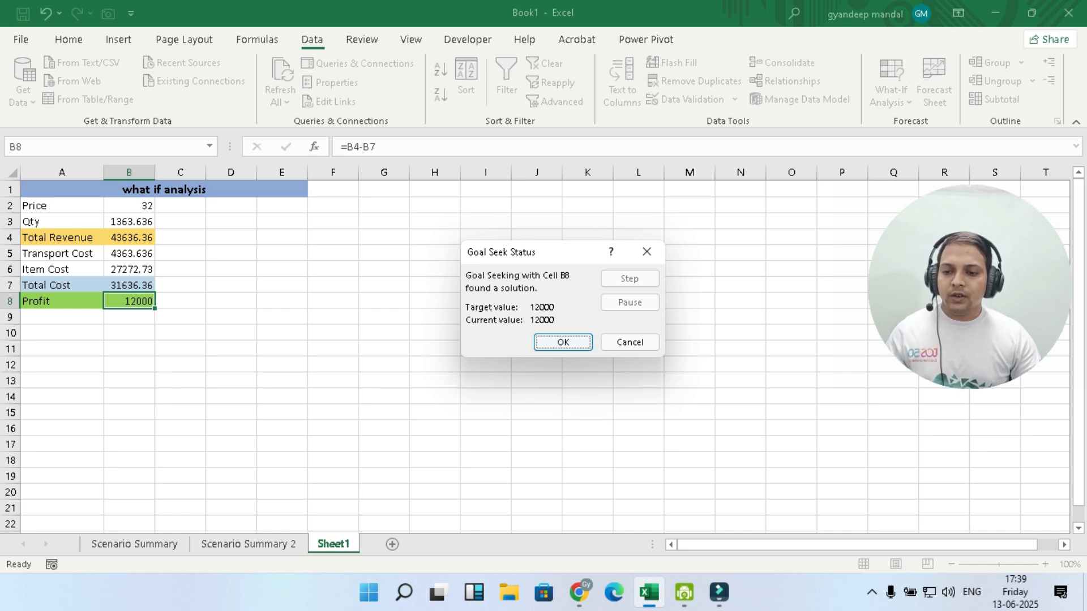
{"action": "key", "text": "Return"}
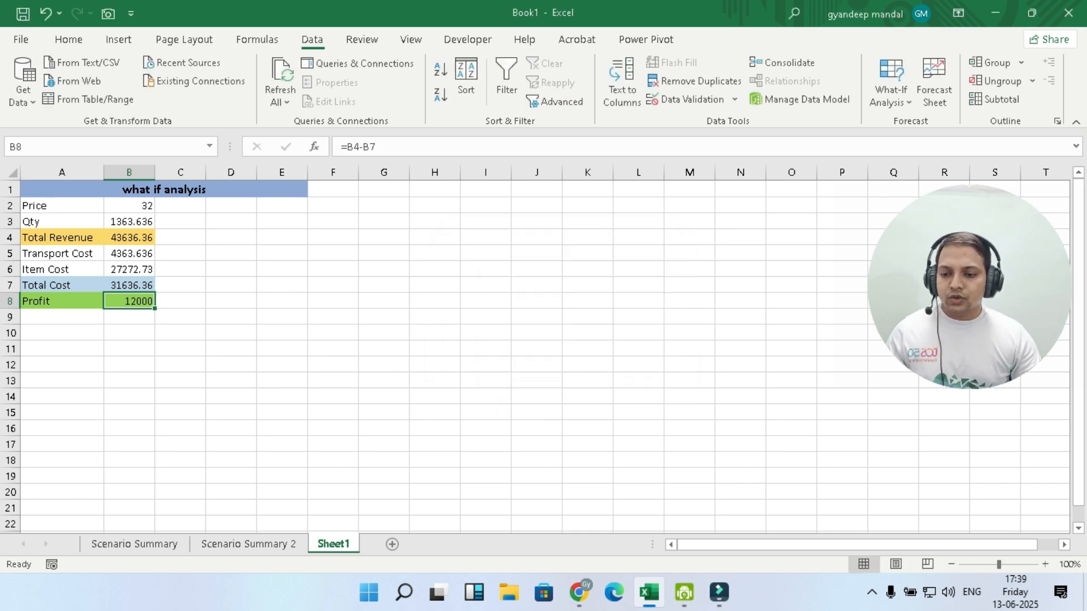
Run Goal Seek to bring Profit cell B8 to 15000 by changing Qty cell B3, and accept the solution
{"action": "left_click", "coordinate": [891, 93]}
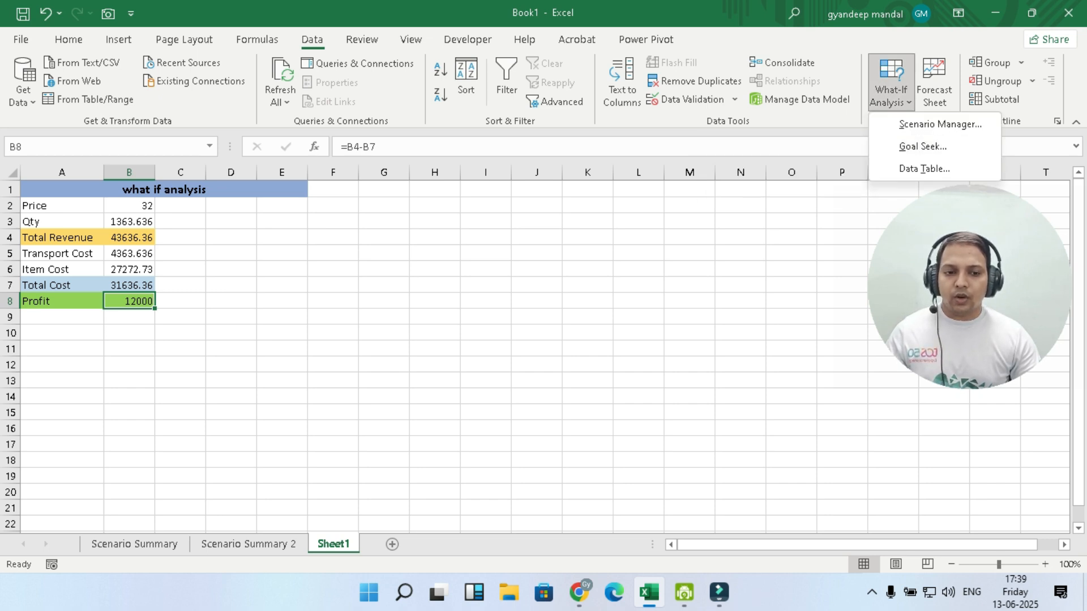
{"action": "left_click", "coordinate": [923, 146]}
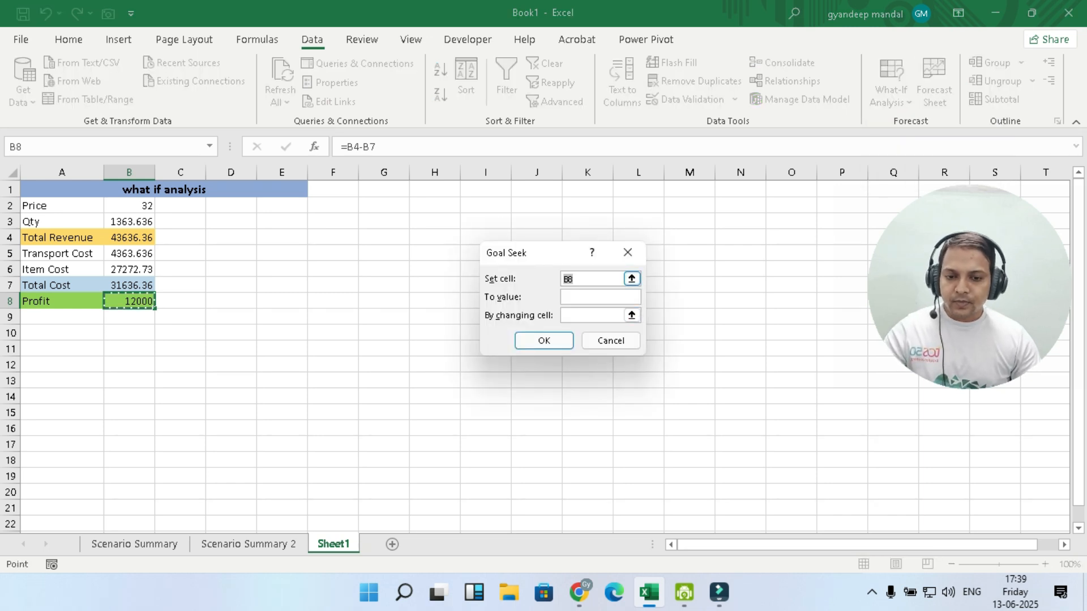
{"action": "left_click", "coordinate": [600, 297]}
{"action": "type", "text": "1500"}
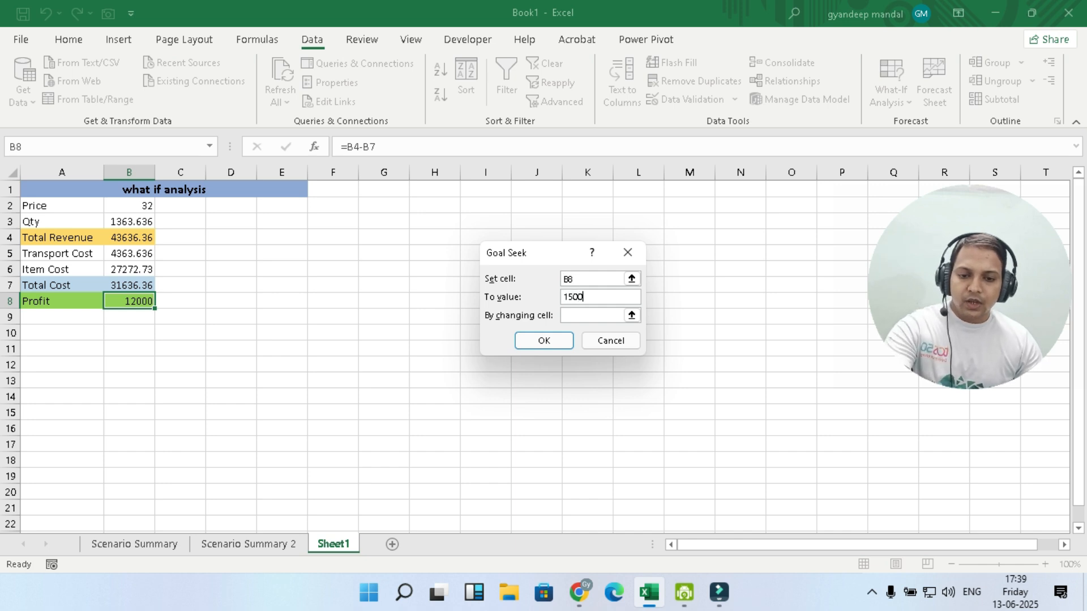
{"action": "type", "text": "0"}
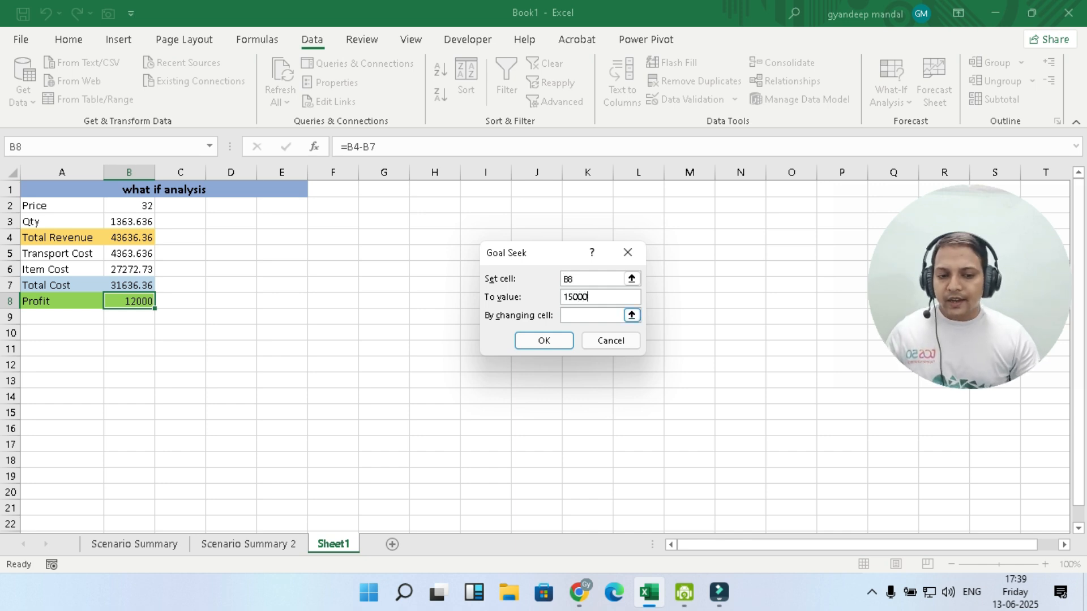
{"action": "key", "text": "Tab"}
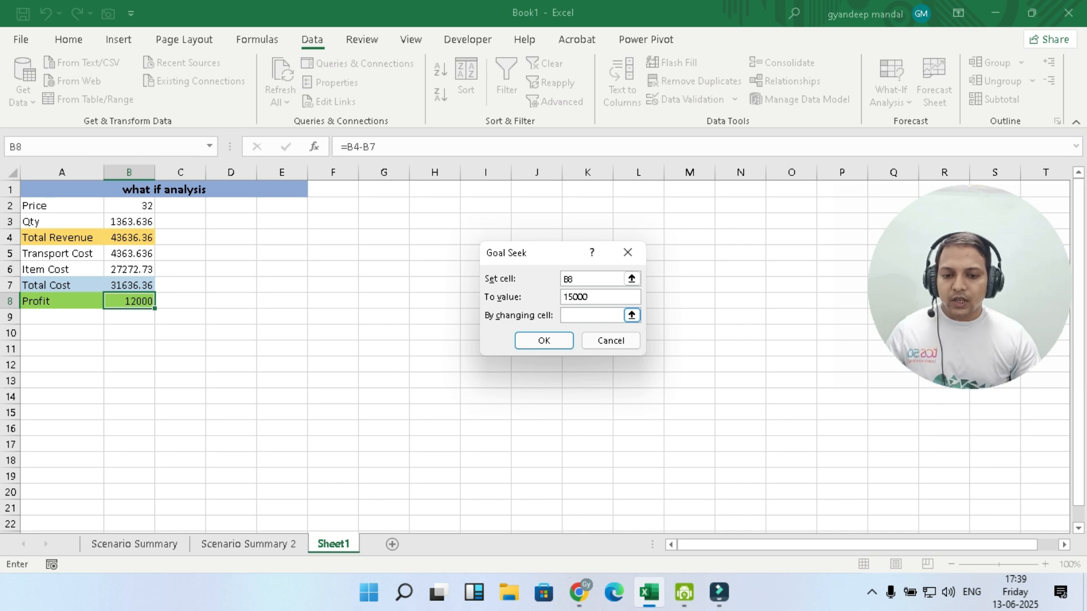
{"action": "left_click", "coordinate": [129, 221]}
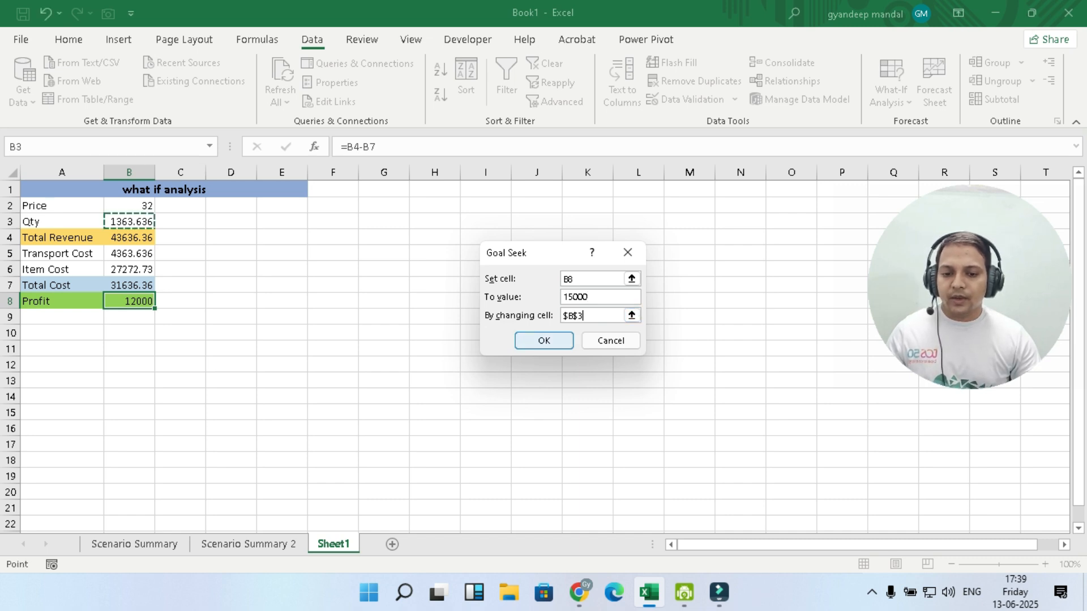
{"action": "key", "text": "Return"}
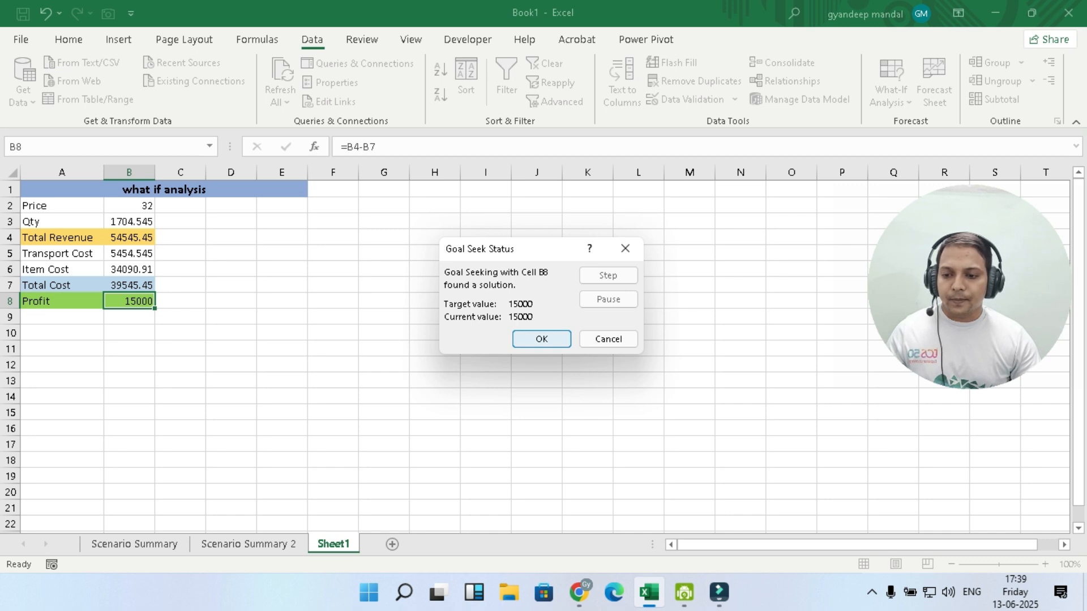
{"action": "left_click", "coordinate": [541, 338]}
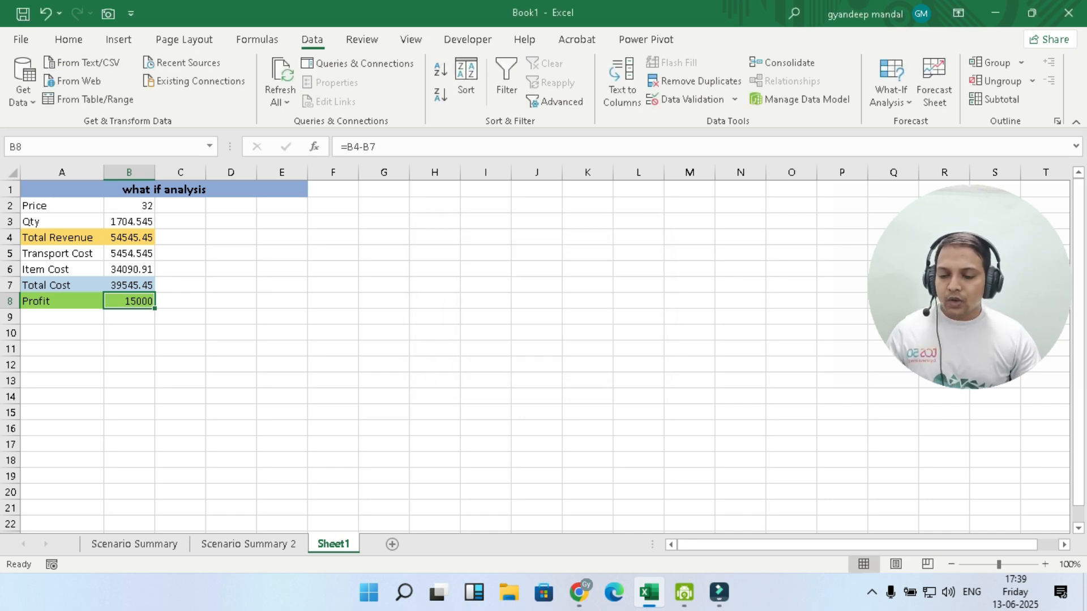
Reset the Qty value in B3 to 0
{"action": "left_click", "coordinate": [129, 222]}
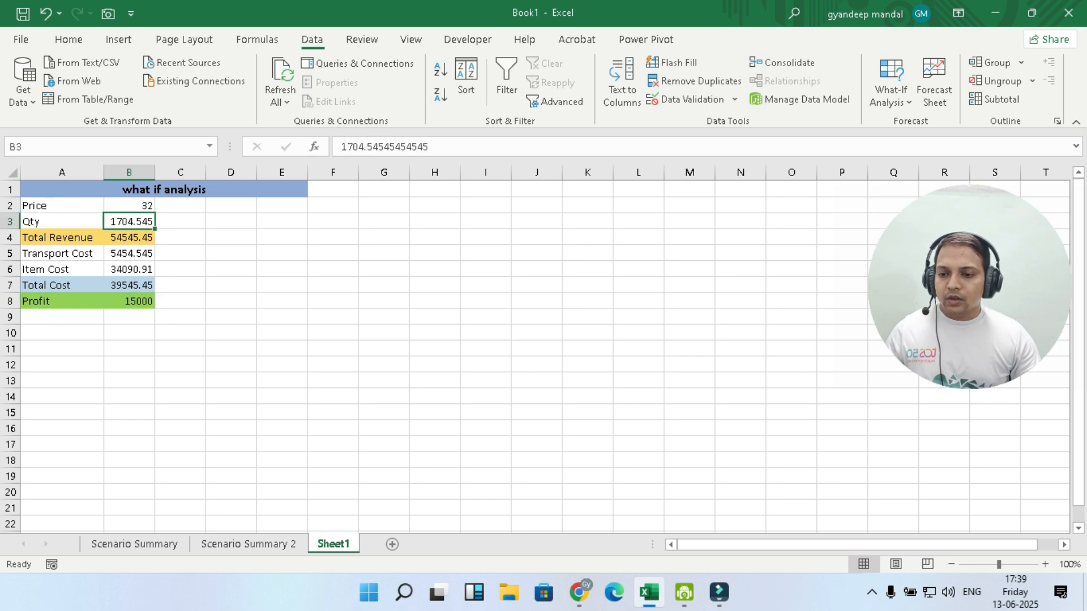
{"action": "type", "text": "0"}
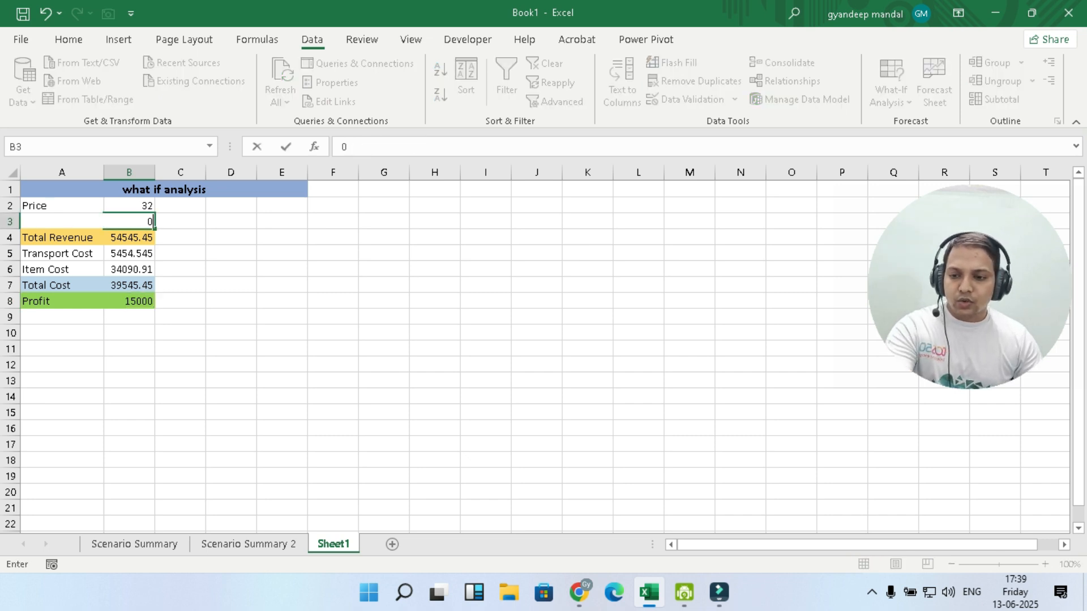
{"action": "left_click", "coordinate": [281, 269]}
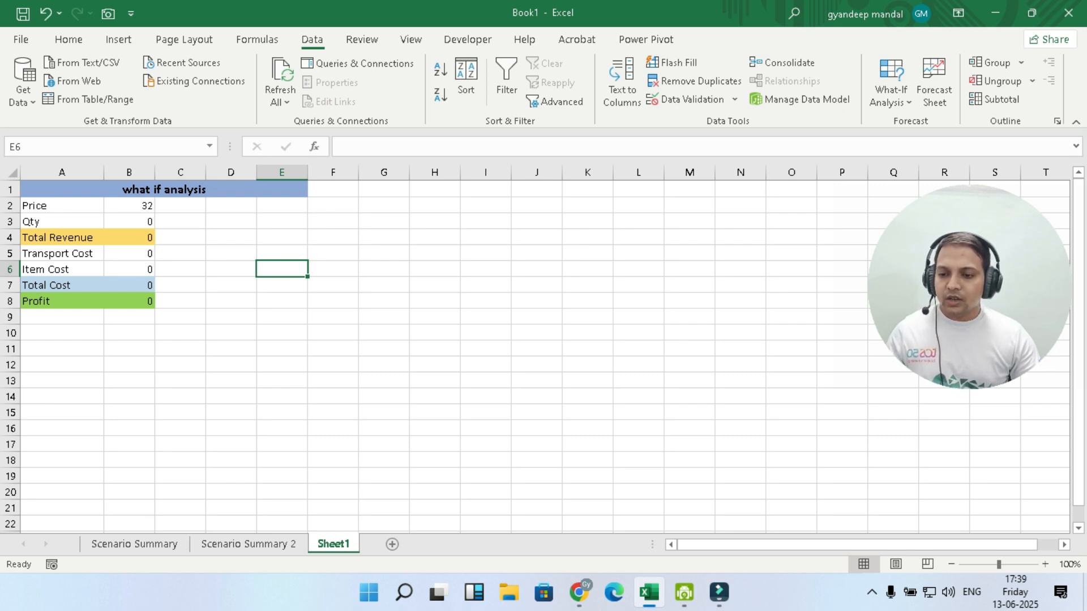
Run Goal Seek to set Profit cell B8 to 6000 by changing Qty cell B3, and accept the solution
{"action": "left_click", "coordinate": [129, 301]}
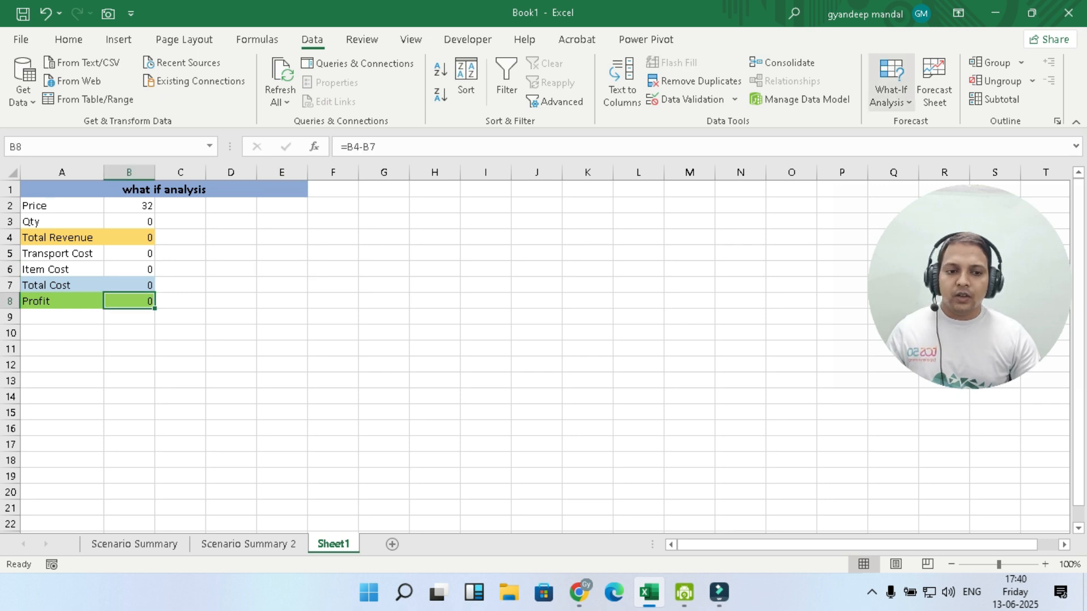
{"action": "left_click", "coordinate": [891, 84]}
{"action": "left_click", "coordinate": [923, 146]}
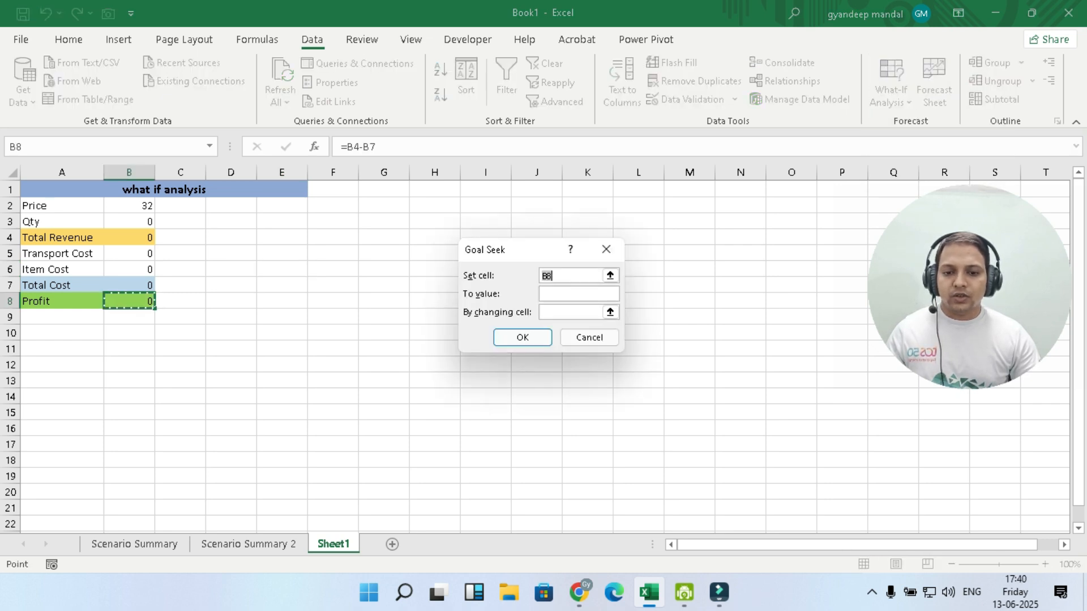
{"action": "left_click", "coordinate": [566, 293]}
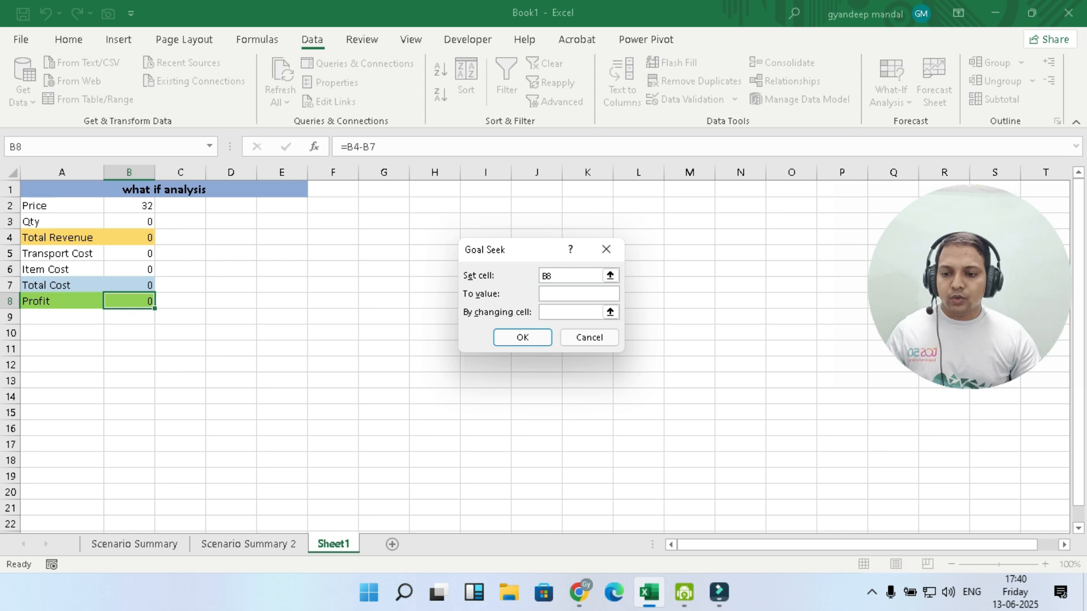
{"action": "type", "text": "6"}
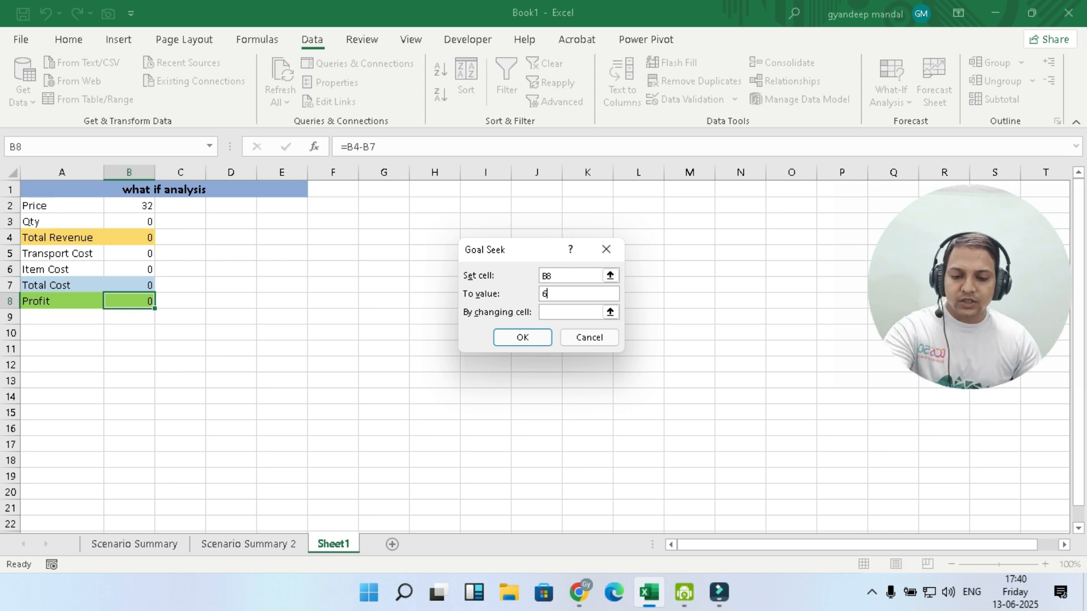
{"action": "type", "text": "000"}
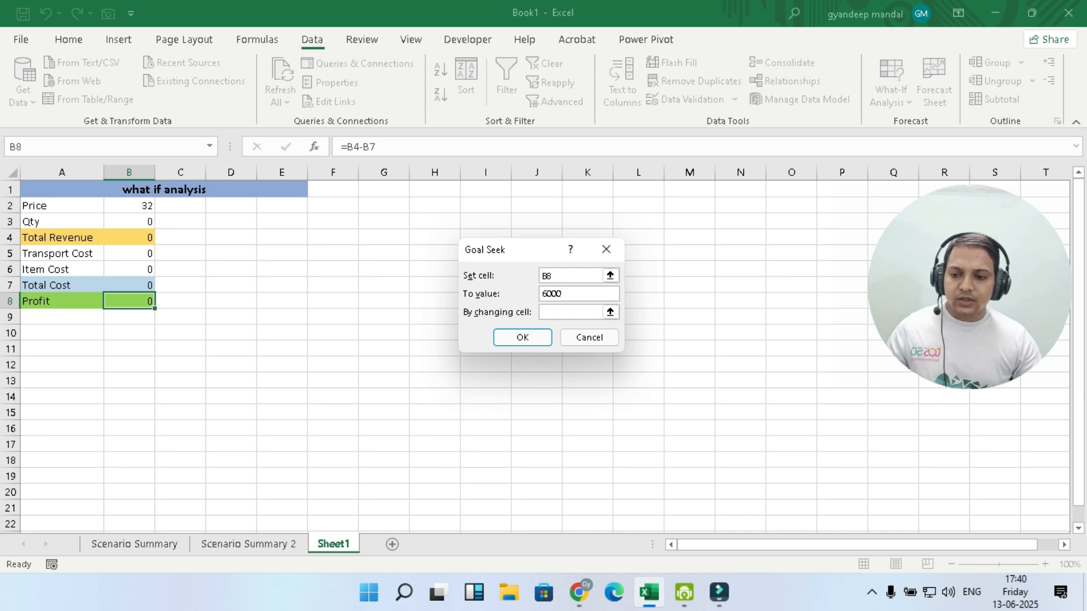
{"action": "left_click", "coordinate": [570, 313]}
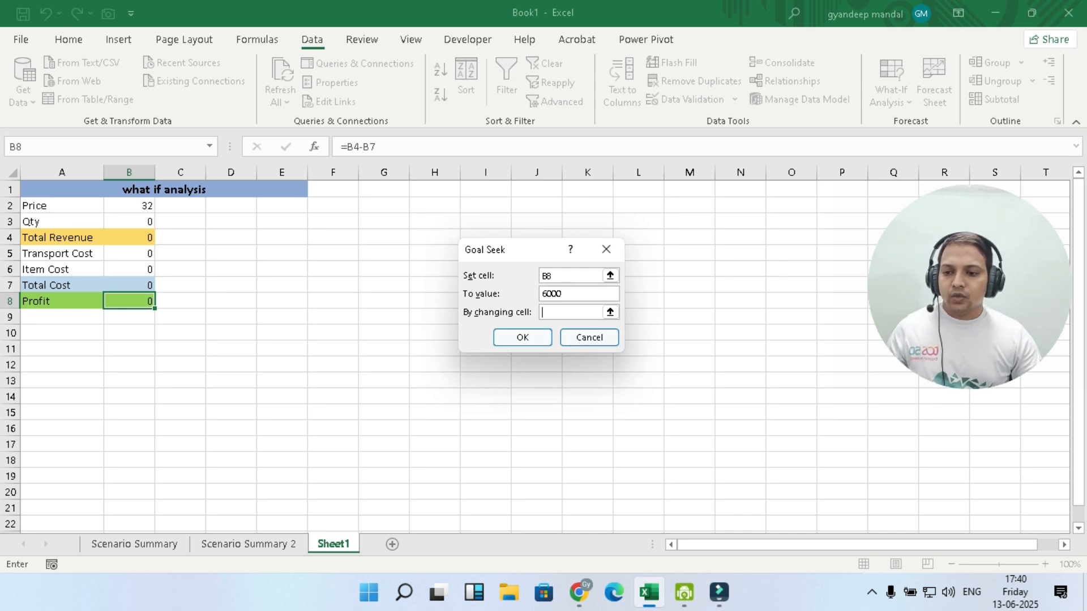
{"action": "left_click", "coordinate": [129, 222]}
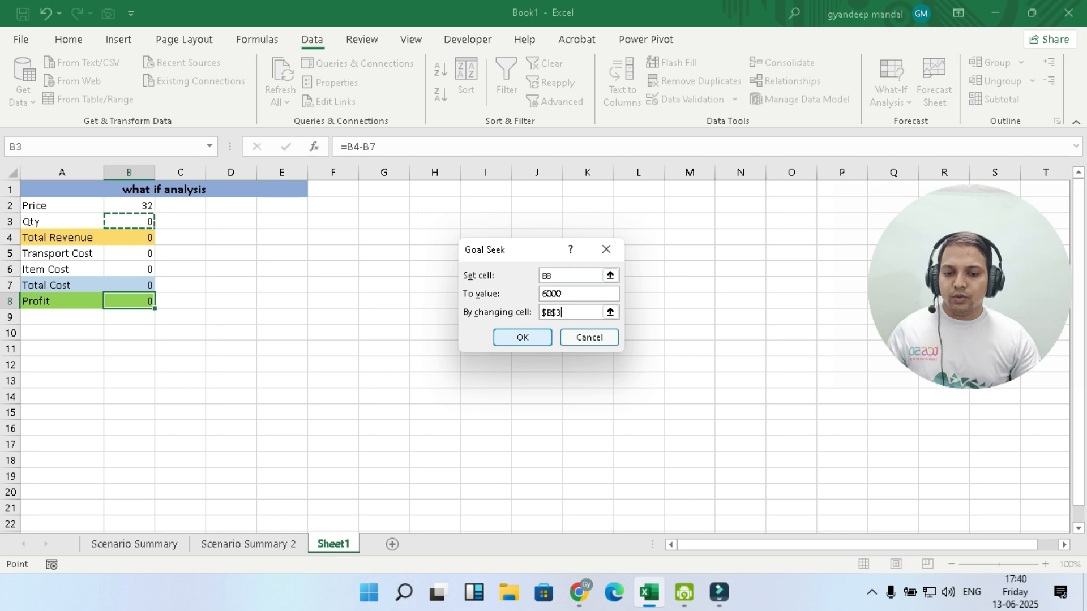
{"action": "left_click", "coordinate": [523, 337]}
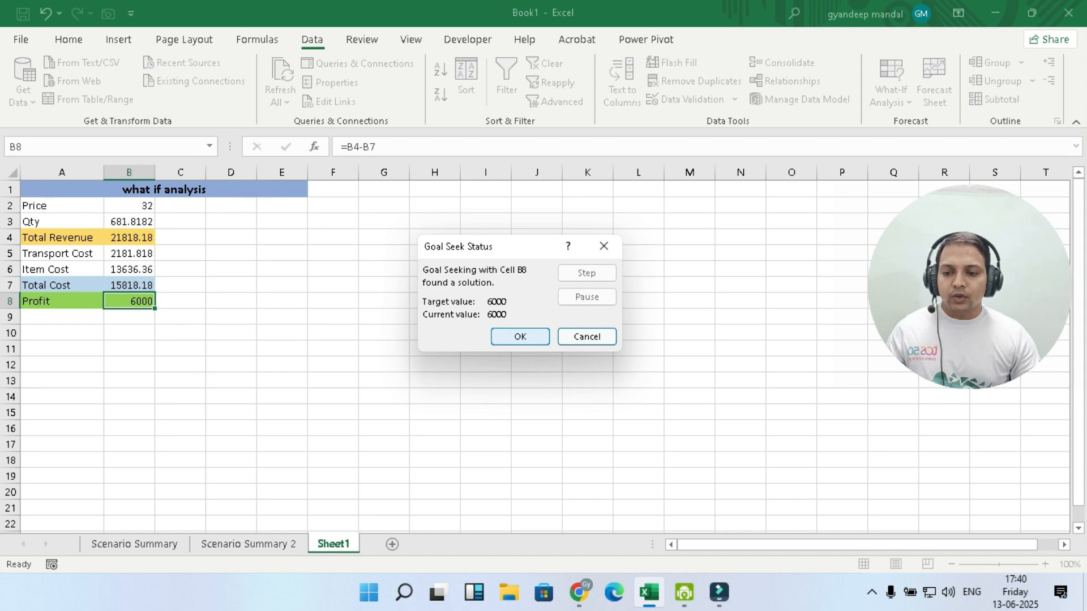
{"action": "key", "text": "Return"}
Enter the heading qty in cell E2 to start a data table beside the calculation
{"action": "left_click", "coordinate": [891, 83]}
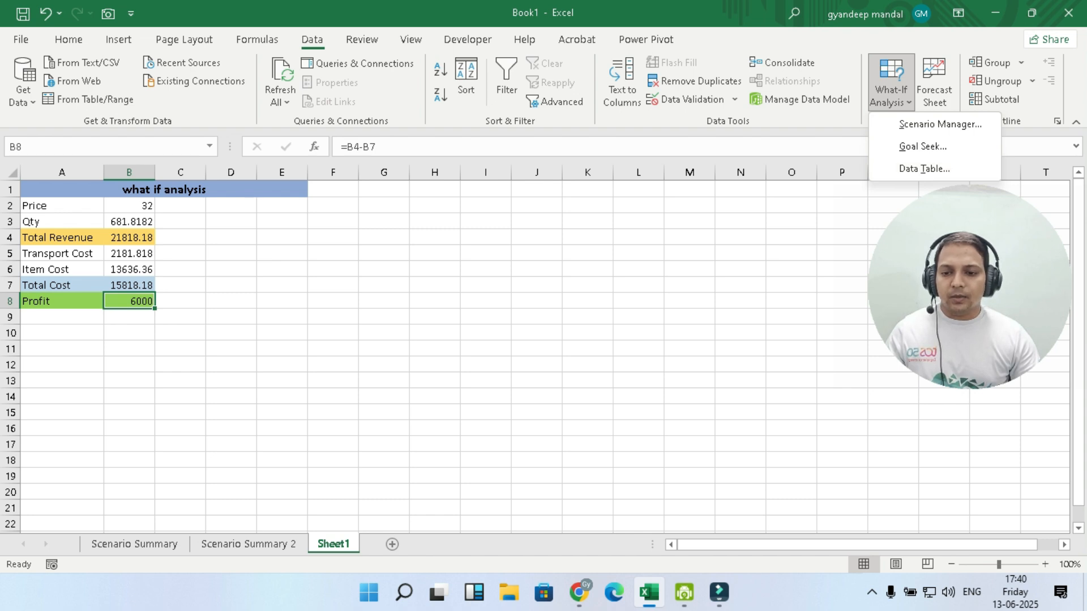
{"action": "key", "text": "Escape"}
{"action": "left_click", "coordinate": [282, 221]}
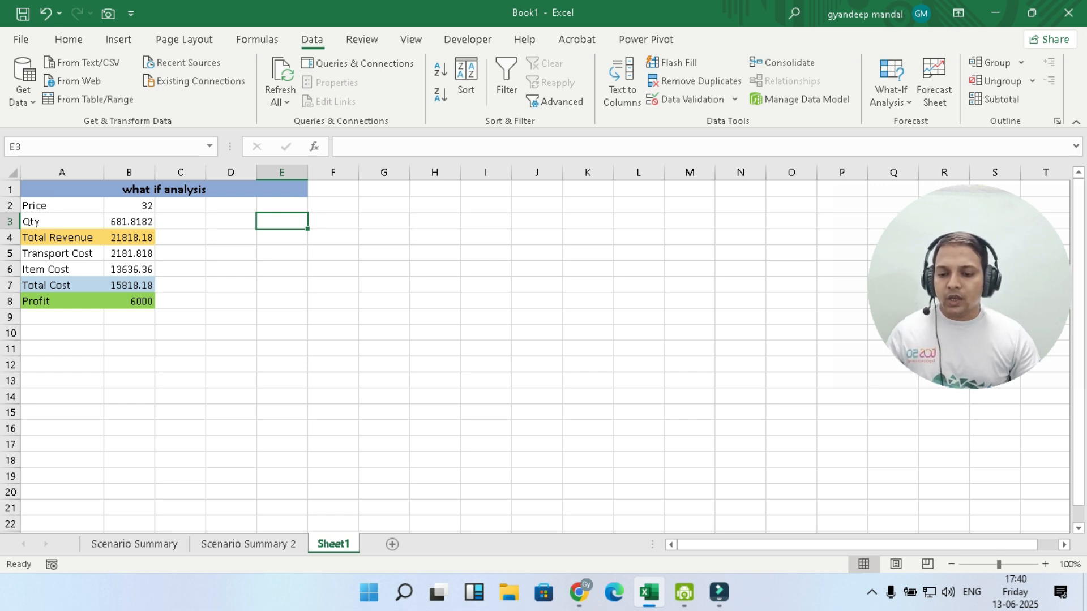
{"action": "left_click", "coordinate": [282, 205]}
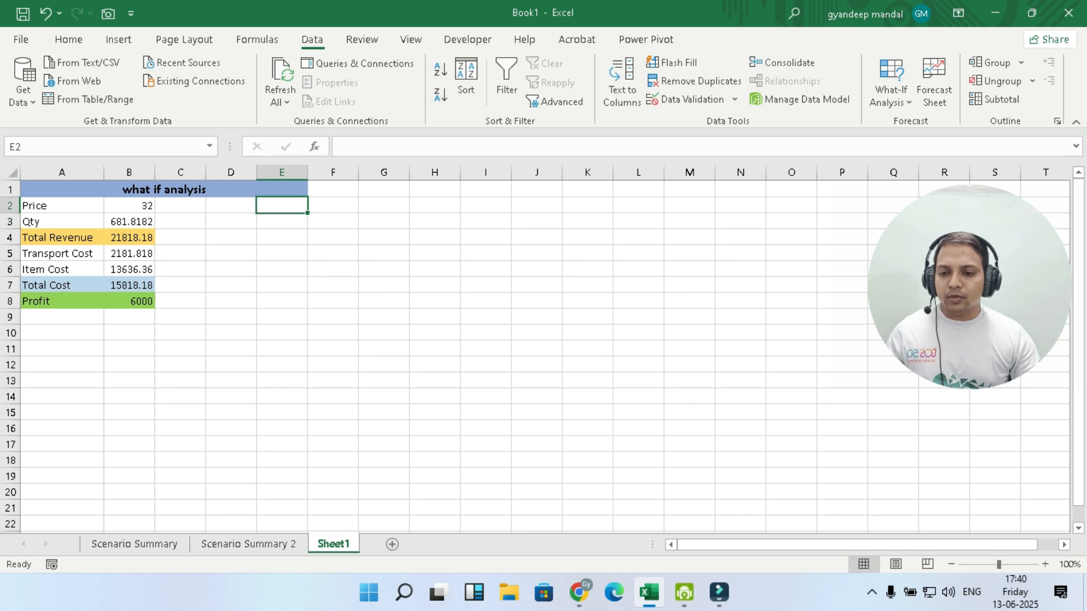
{"action": "type", "text": "qty"}
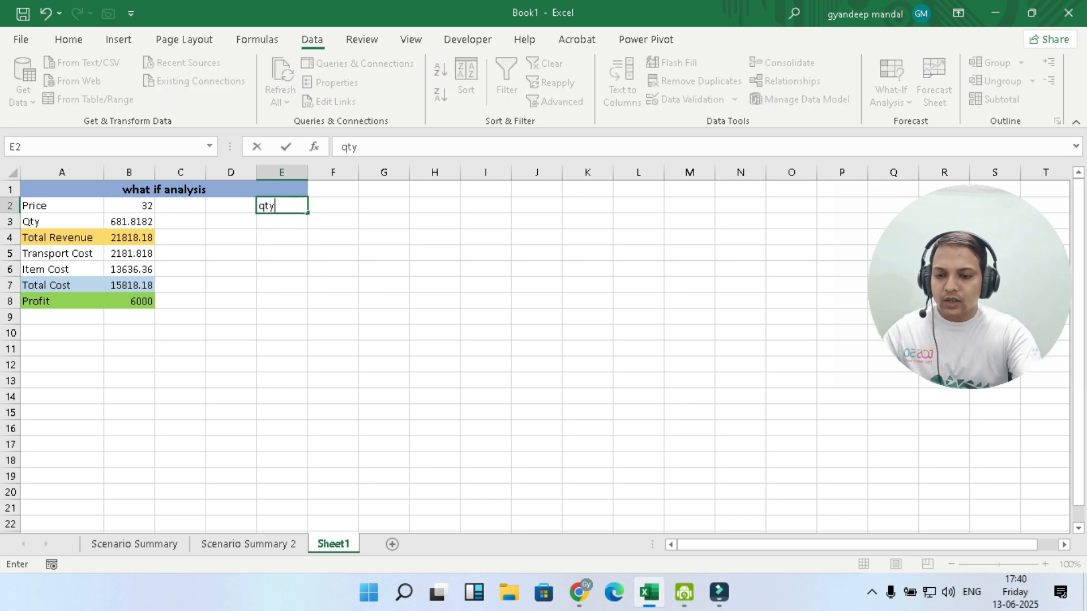
{"action": "left_click", "coordinate": [333, 221]}
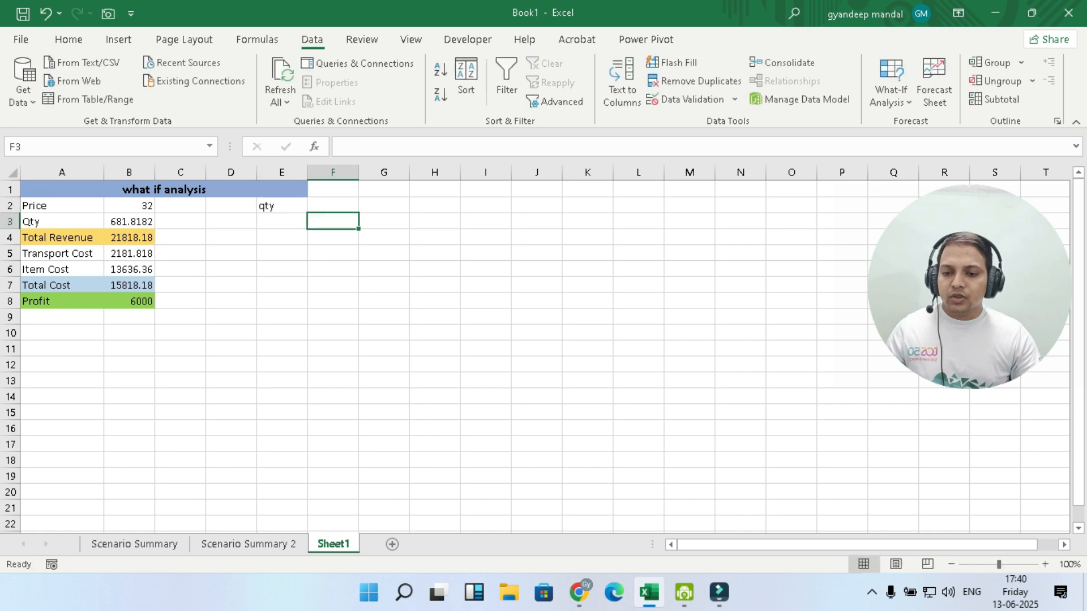
{"action": "type", "text": "="}
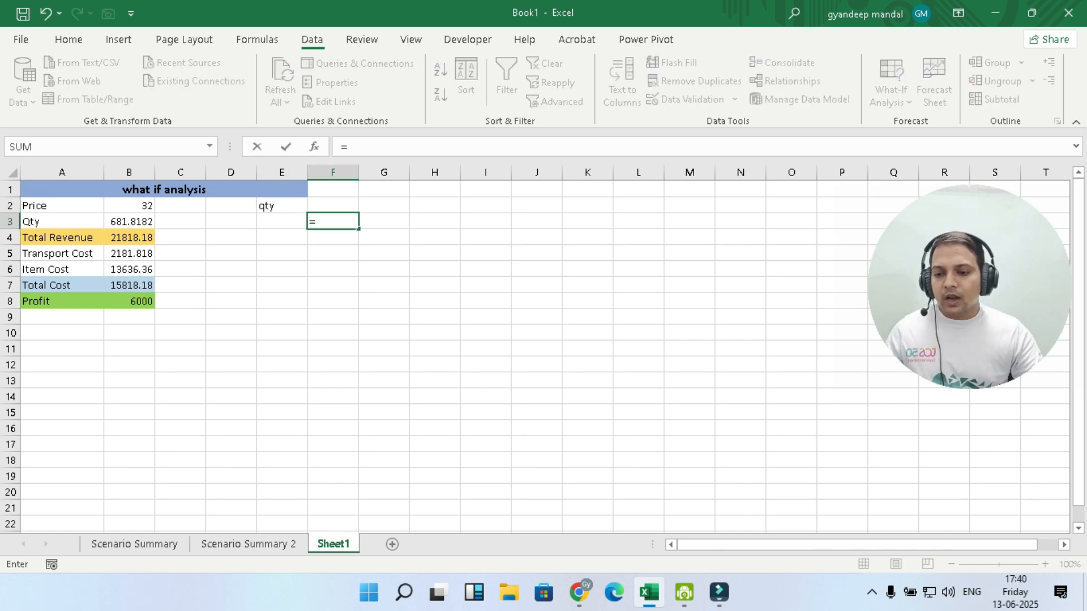
{"action": "left_click", "coordinate": [129, 301]}
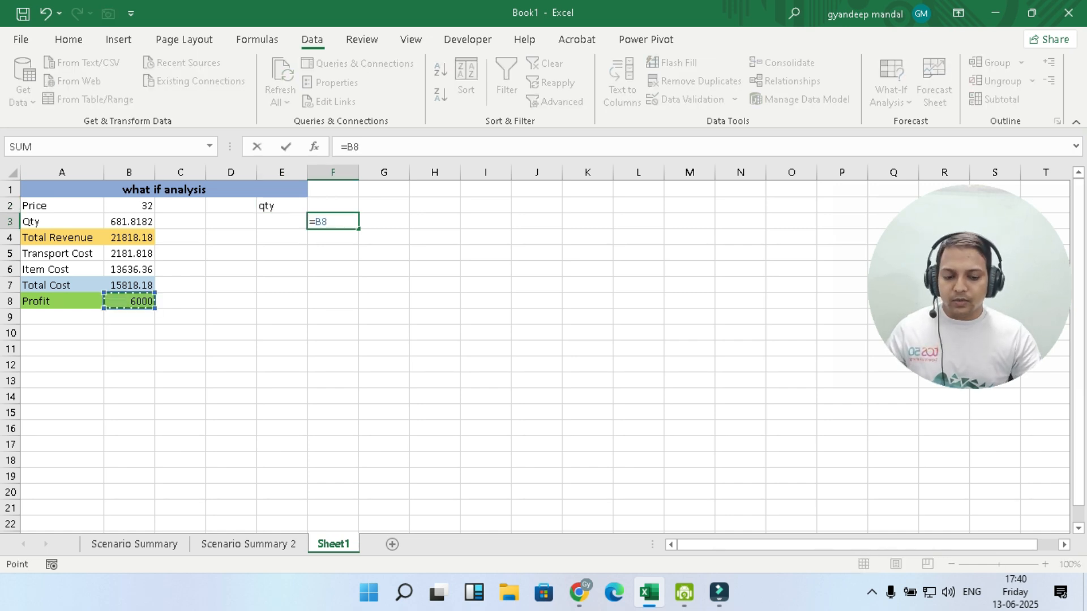
{"action": "key", "text": "Return"}
{"action": "left_click", "coordinate": [333, 222]}
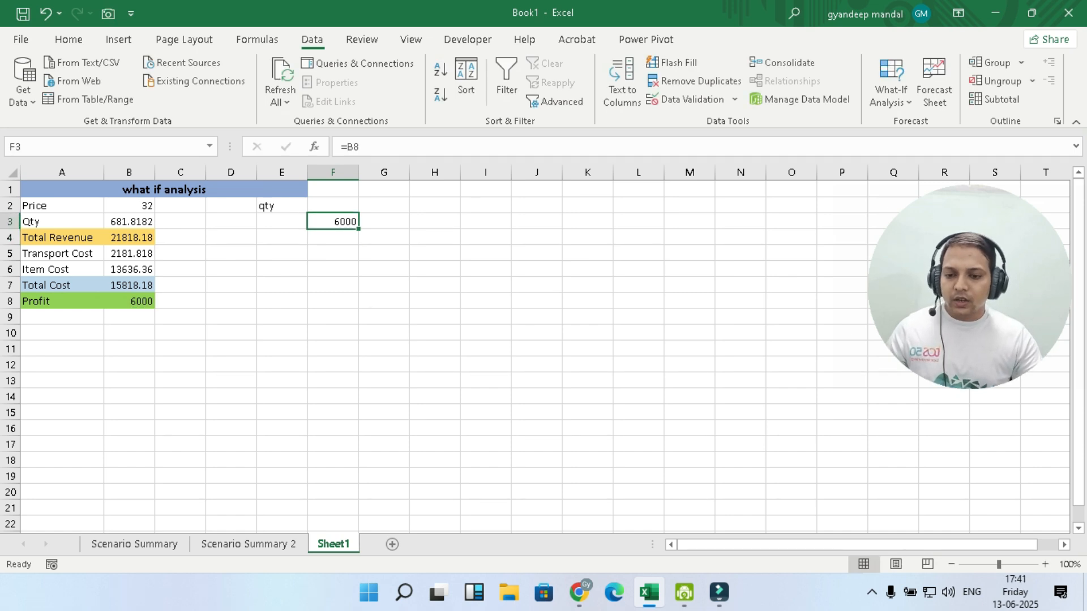
{"action": "key", "text": "Delete"}
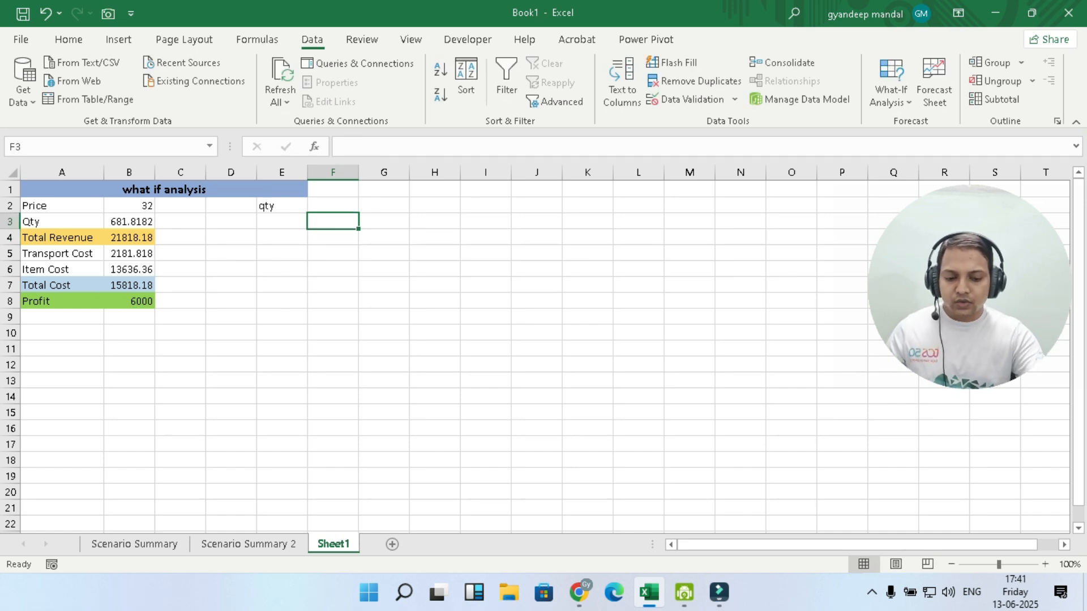
Link cell F3 to the Profit cell with the formula =B8
{"action": "type", "text": "="}
{"action": "left_click", "coordinate": [129, 301]}
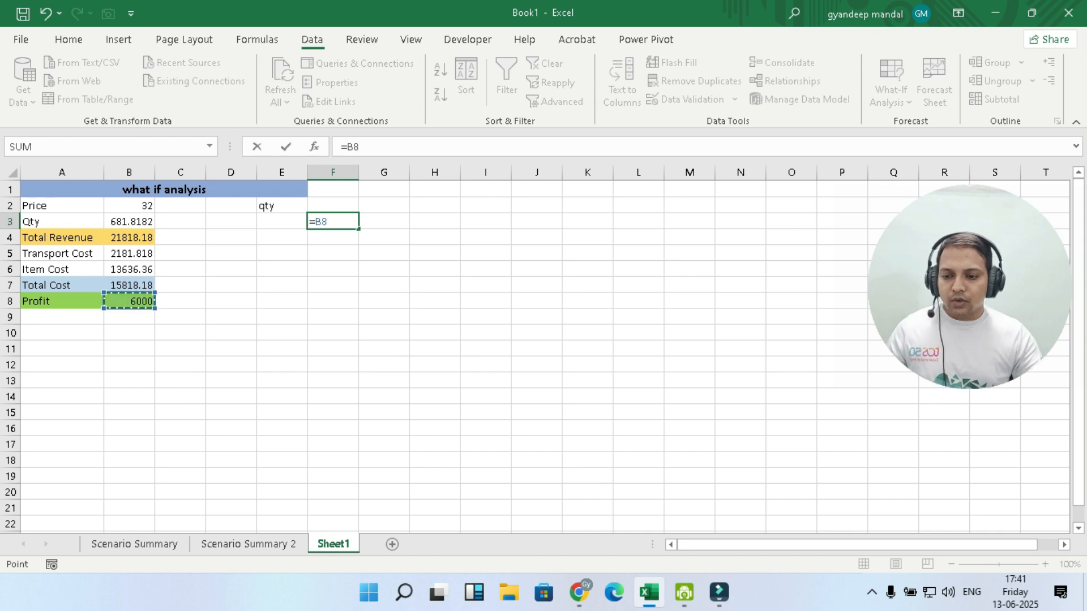
{"action": "key", "text": "Return"}
Enter the quantities 400, 600, 500 and 1000 in cells E4 to E7 under the qty heading
{"action": "left_click", "coordinate": [281, 237]}
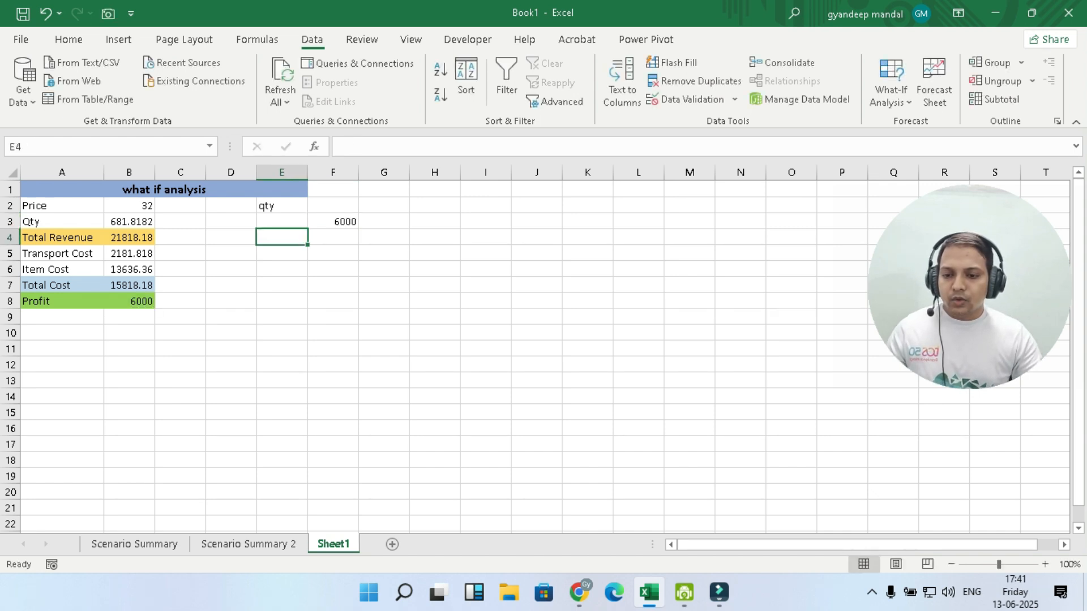
{"action": "type", "text": "4000"}
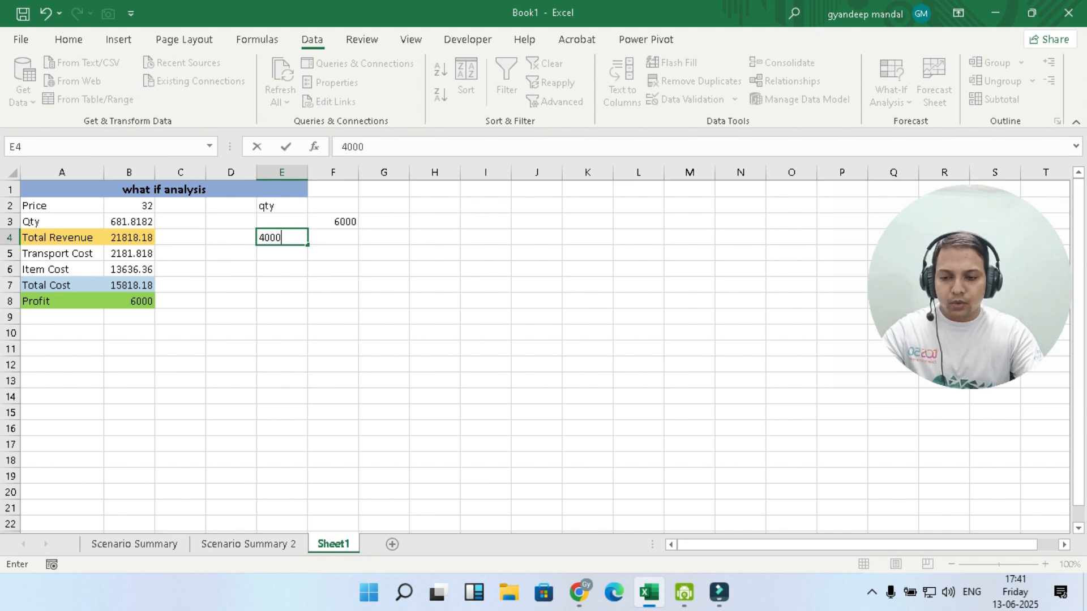
{"action": "key", "text": "Return"}
{"action": "key", "text": "Up"}
{"action": "key", "text": "F2"}
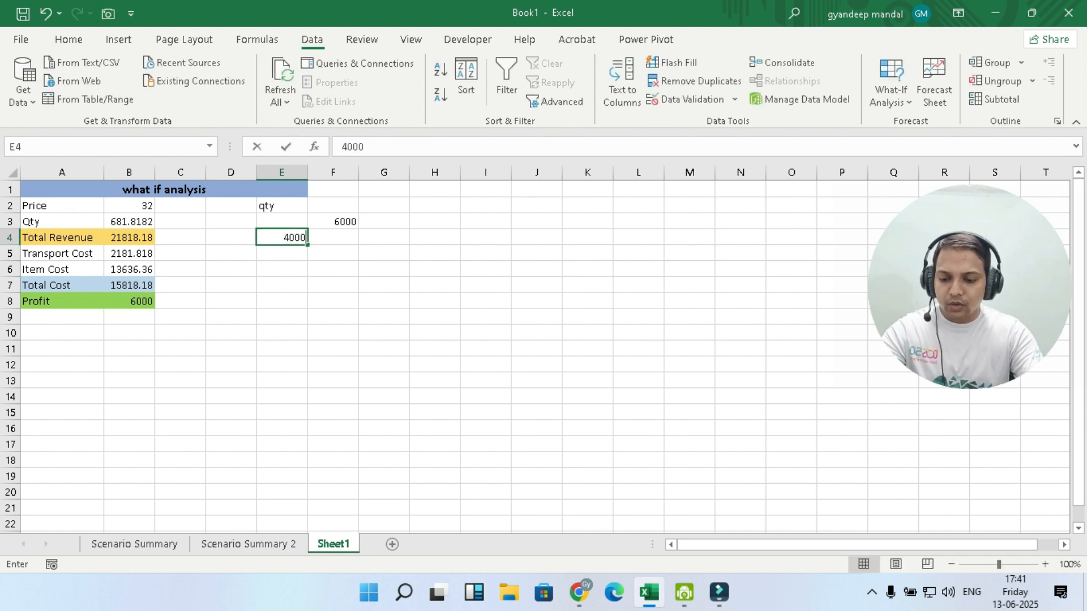
{"action": "key", "text": "BackSpace"}
{"action": "key", "text": "Return"}
{"action": "type", "text": "6000"}
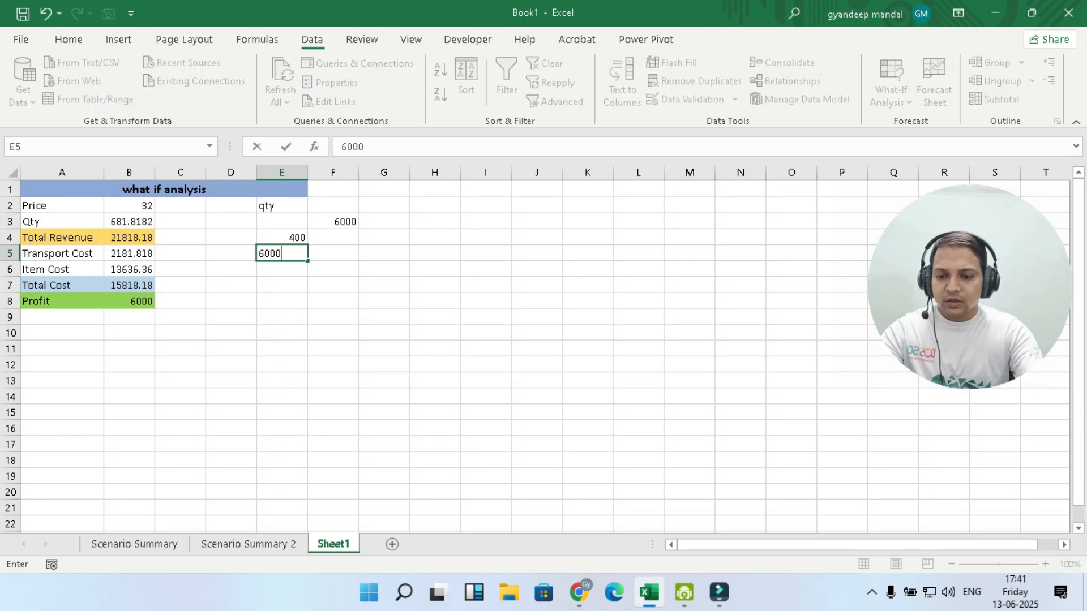
{"action": "key", "text": "BackSpace"}
{"action": "key", "text": "Return"}
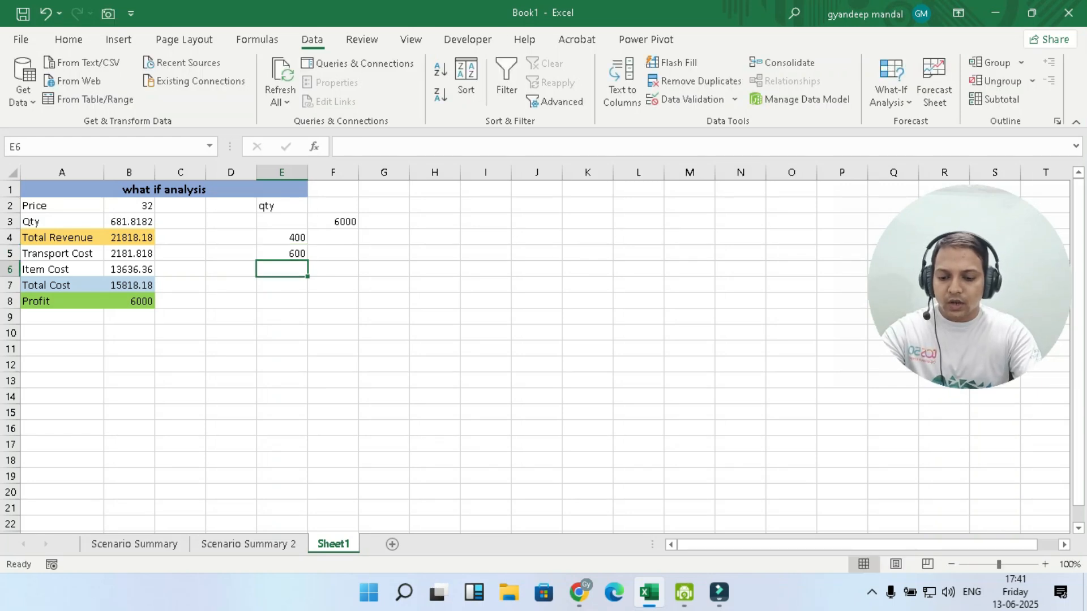
{"action": "type", "text": "500"}
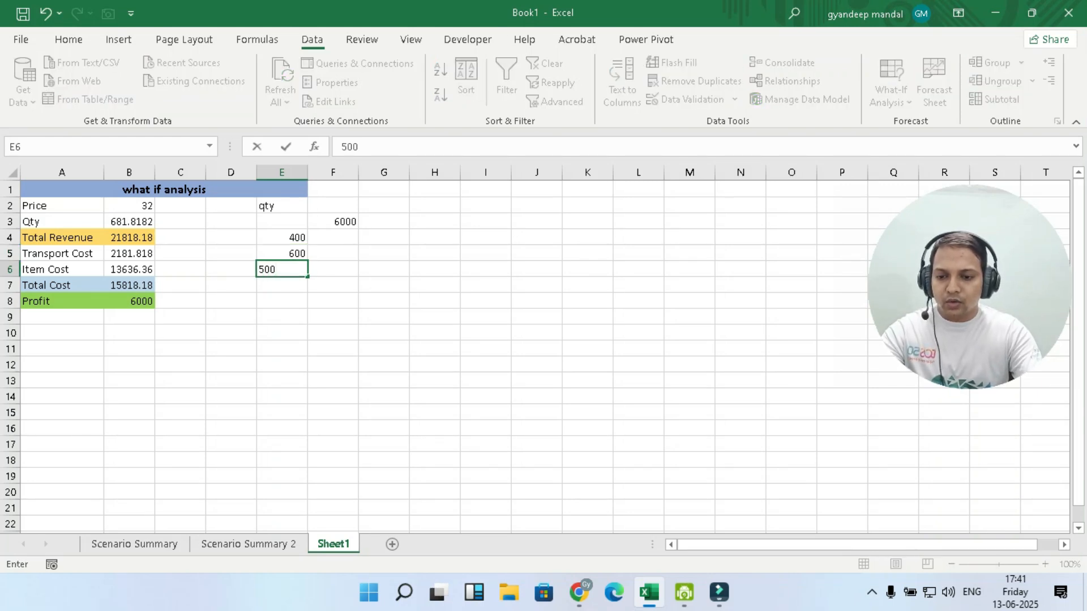
{"action": "key", "text": "Return"}
{"action": "type", "text": "1000"}
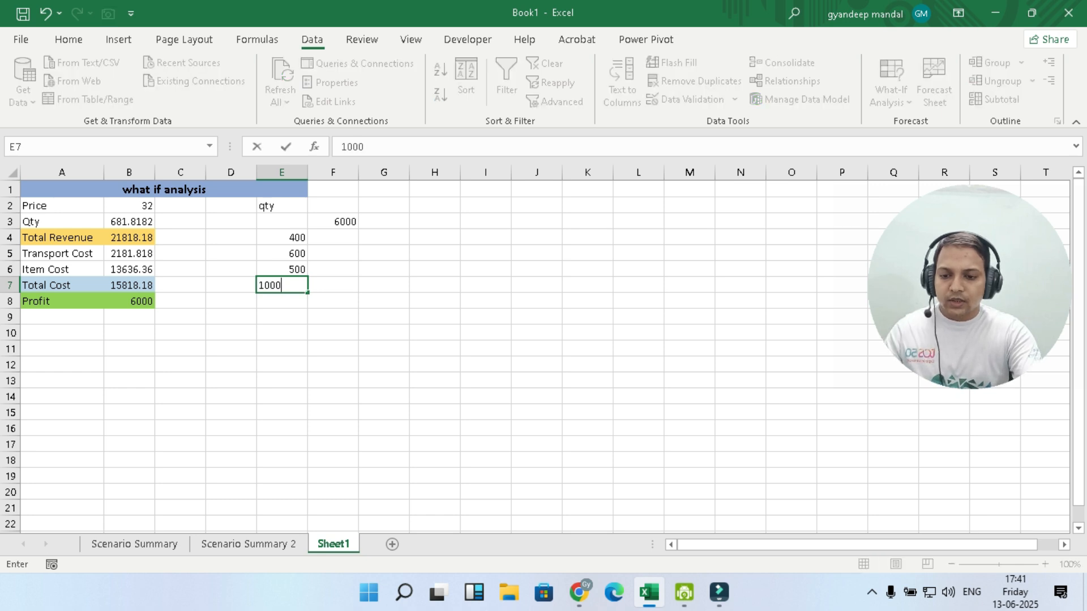
{"action": "key", "text": "Return"}
{"action": "key", "text": "Return"}
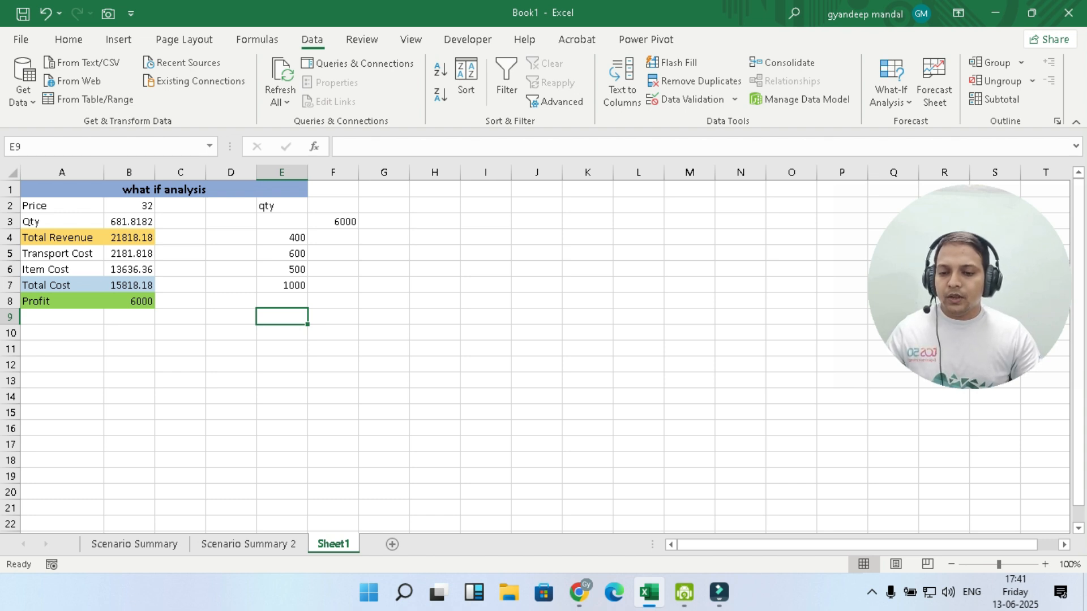
Create a one-variable data table over E3:F7 with Qty cell B3 as the column input cell
{"action": "left_click", "coordinate": [333, 221]}
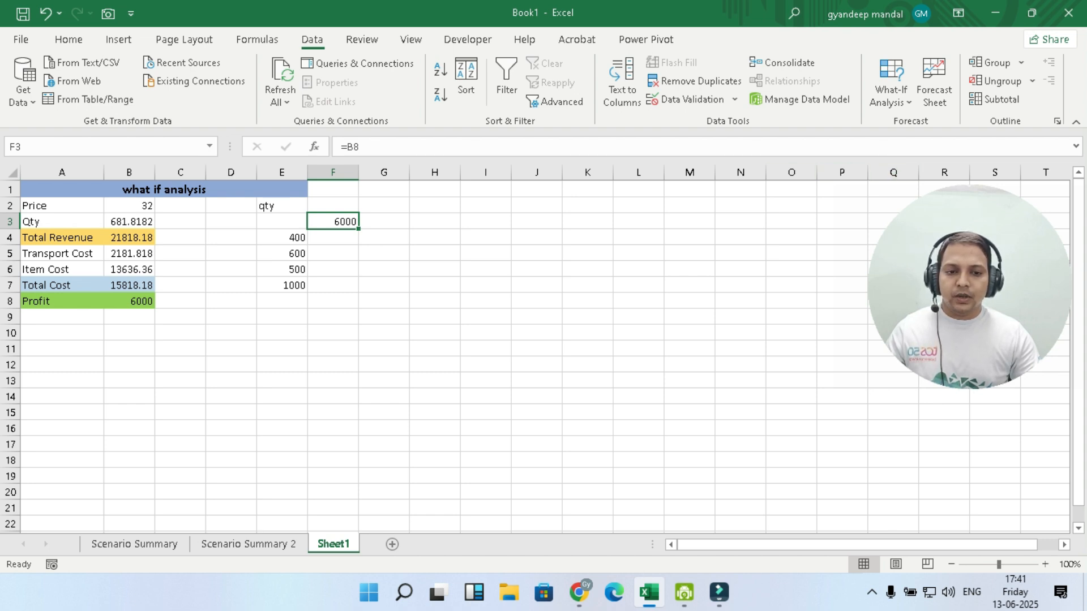
{"action": "left_click_drag", "start_coordinate": [281, 221], "coordinate": [333, 285]}
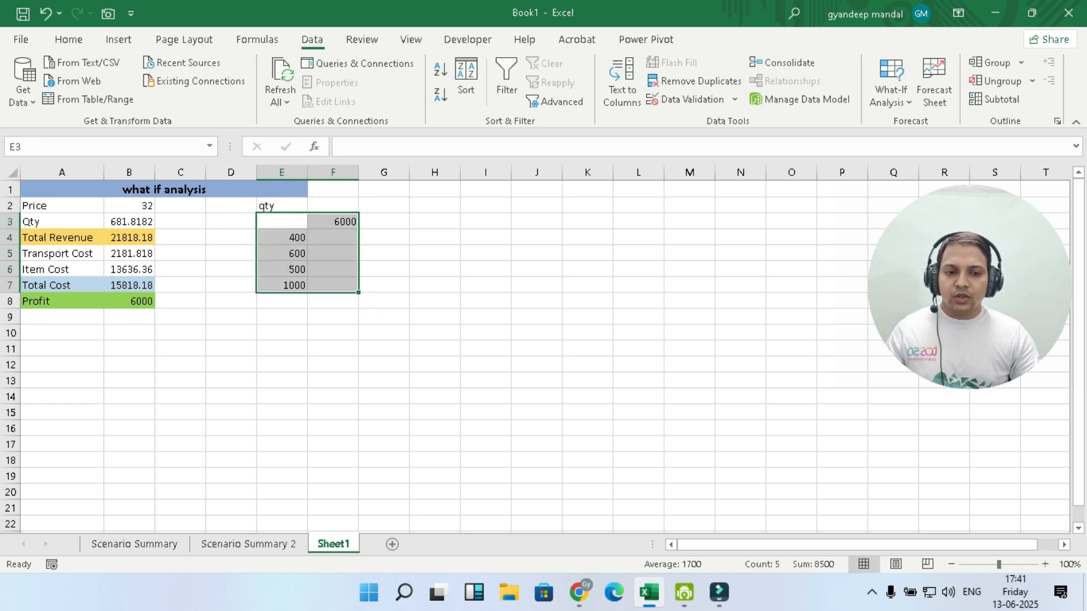
{"action": "left_click", "coordinate": [890, 91]}
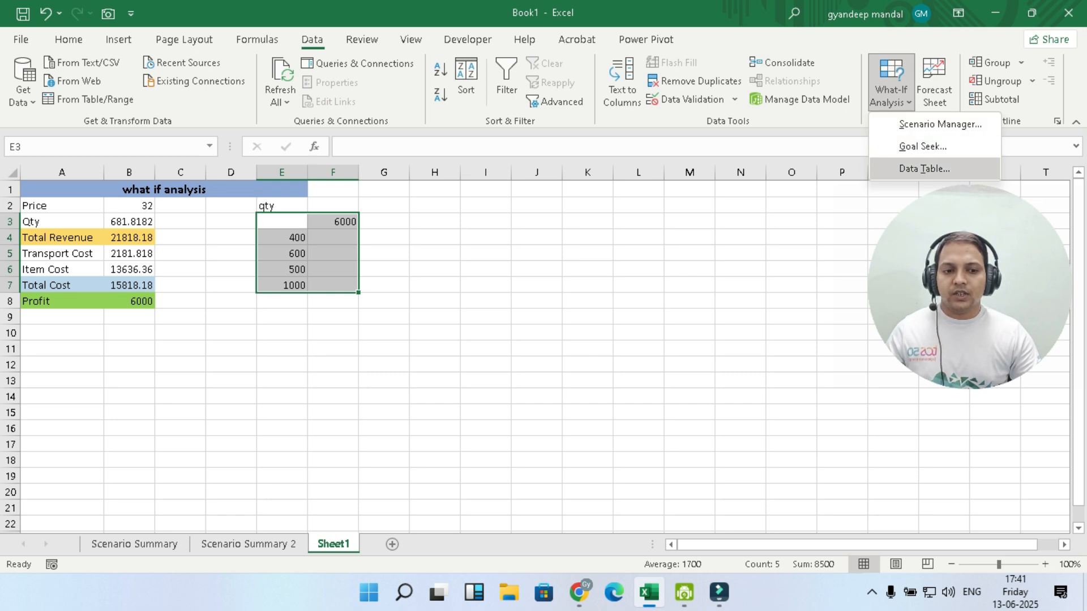
{"action": "left_click", "coordinate": [924, 168]}
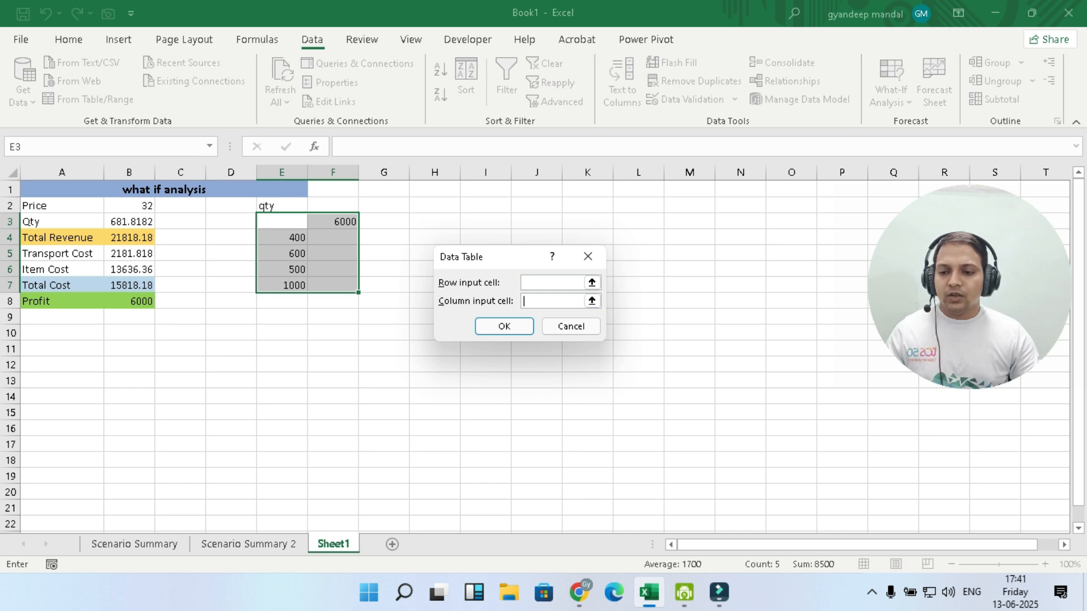
{"action": "left_click", "coordinate": [129, 222]}
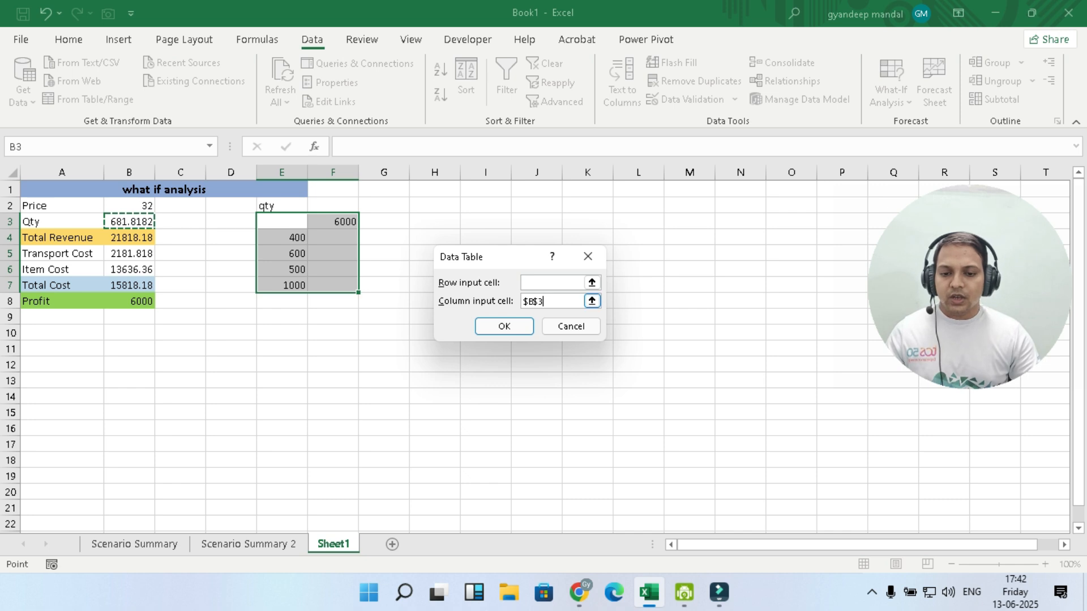
{"action": "key", "text": "Return"}
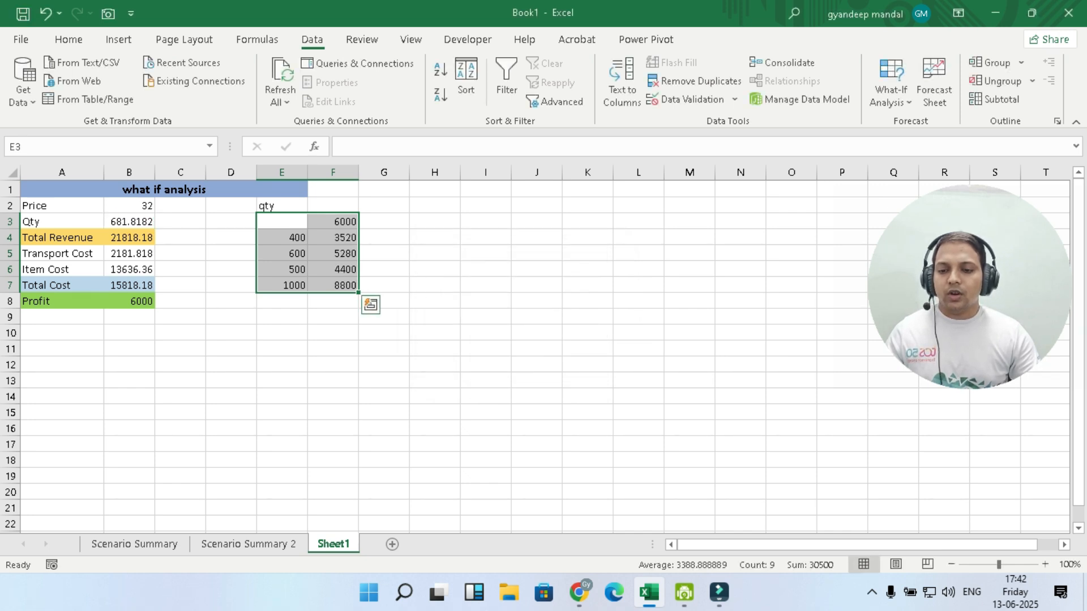
{"action": "left_click", "coordinate": [434, 333]}
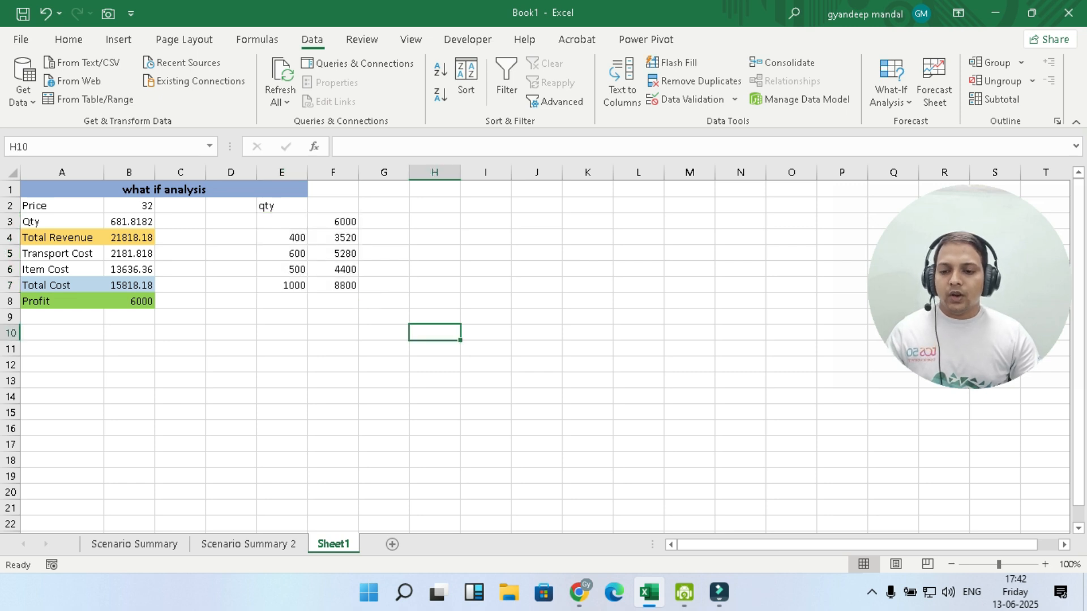
Widen column F and compare the data table's profits for quantities 500 and 1000 with the Scenario Summary 2 sheet
{"action": "left_click_drag", "start_coordinate": [358, 172], "coordinate": [384, 172]}
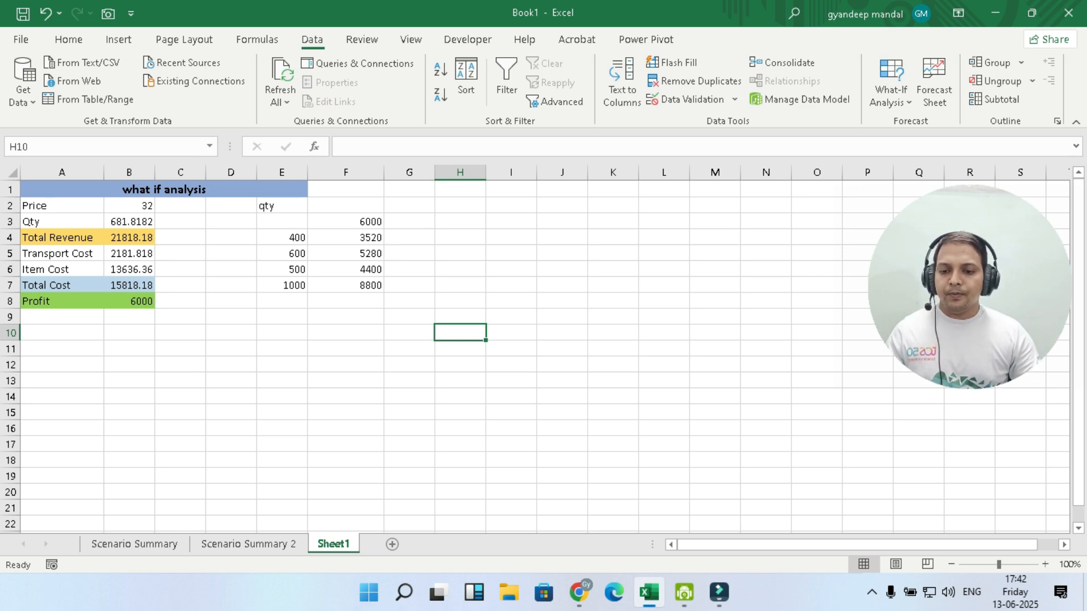
{"action": "left_click", "coordinate": [346, 269]}
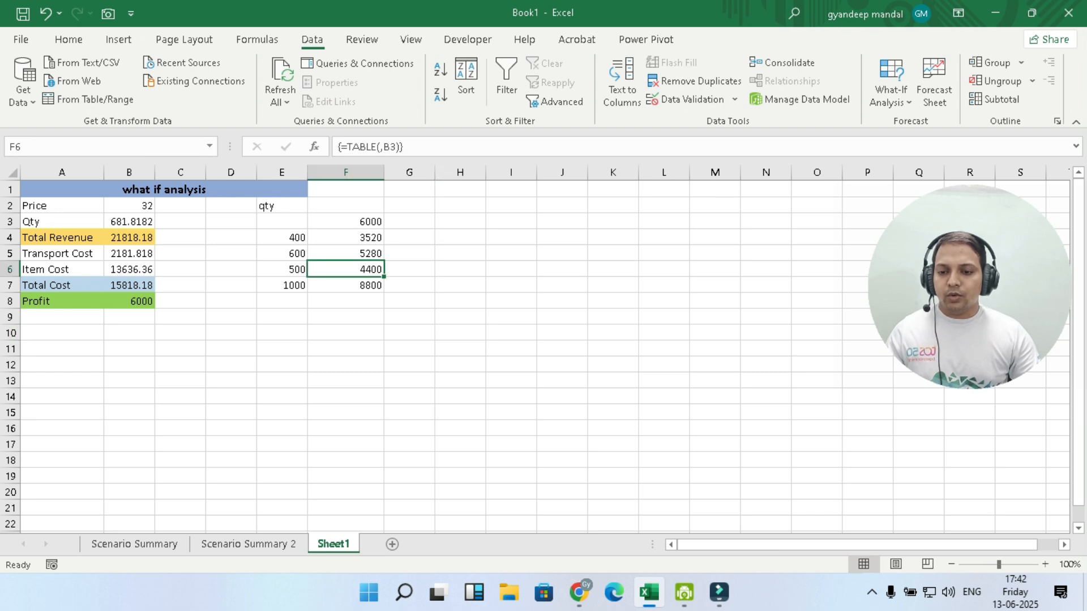
{"action": "left_click", "coordinate": [249, 544]}
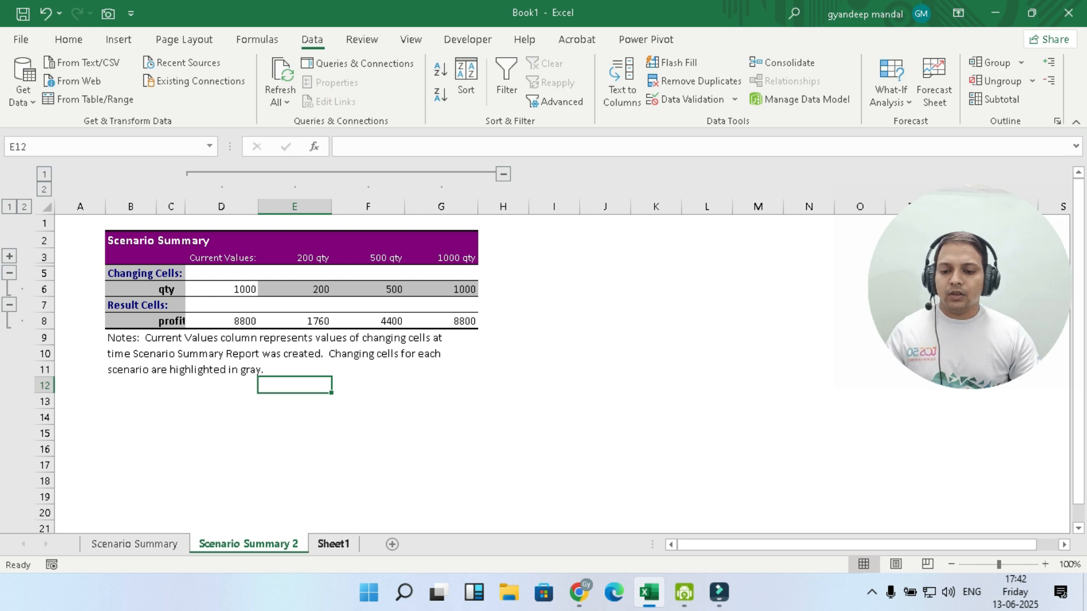
{"action": "left_click", "coordinate": [334, 544]}
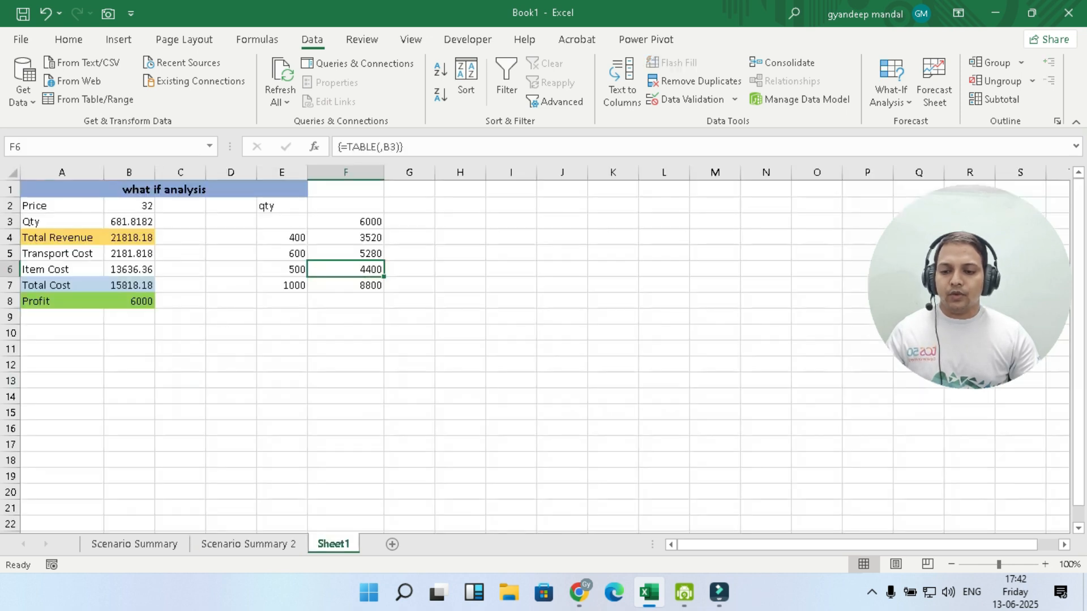
{"action": "left_click", "coordinate": [346, 285]}
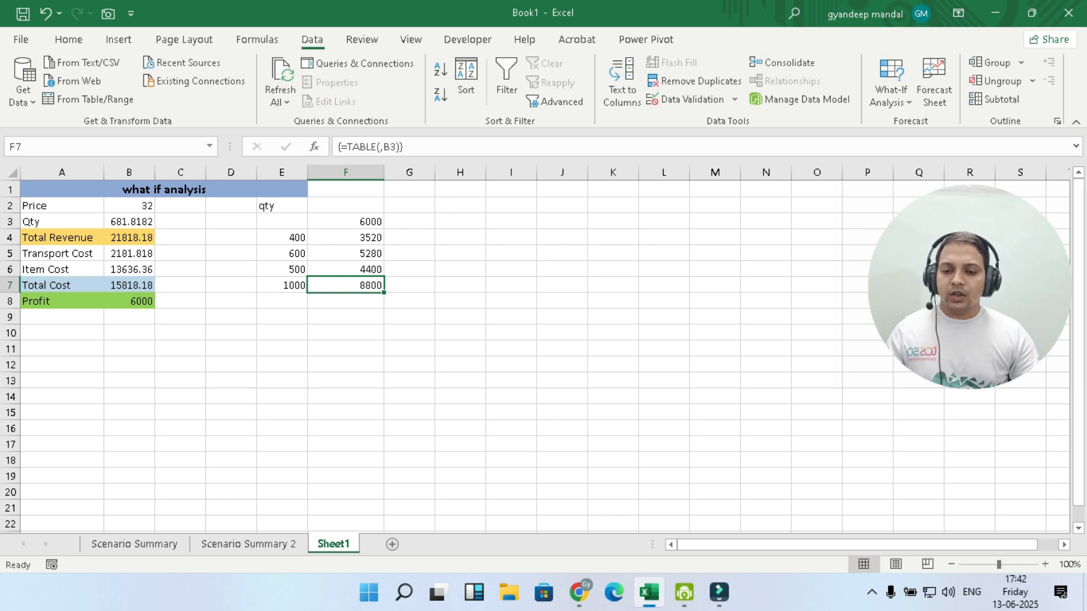
{"action": "left_click", "coordinate": [460, 348]}
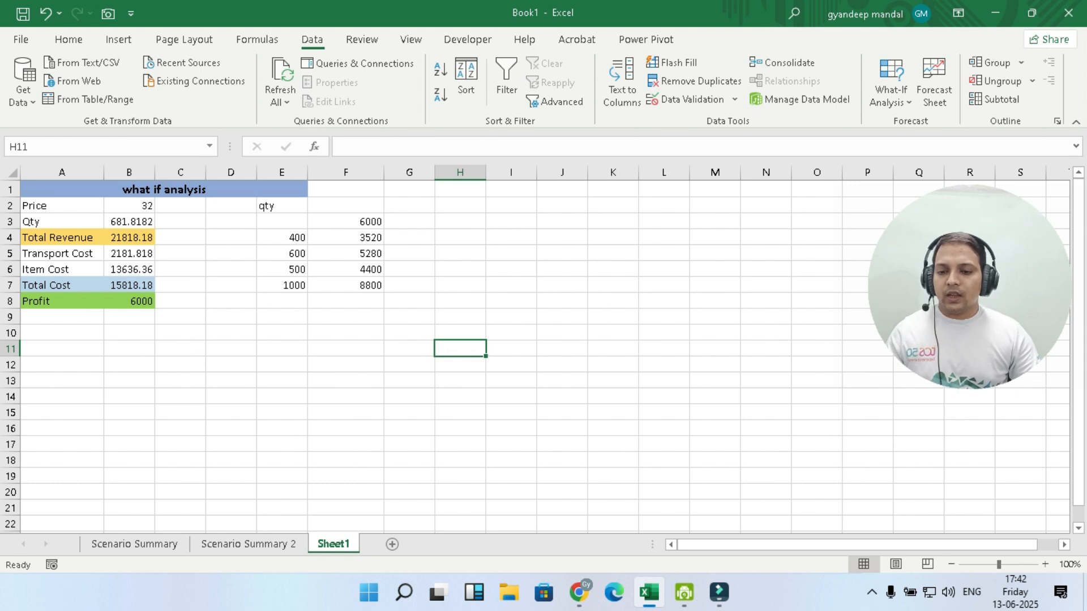
Clear the data table range E3:F7 and link F3 to the Profit cell again with the formula =B8
{"action": "left_click_drag", "start_coordinate": [282, 221], "coordinate": [351, 286]}
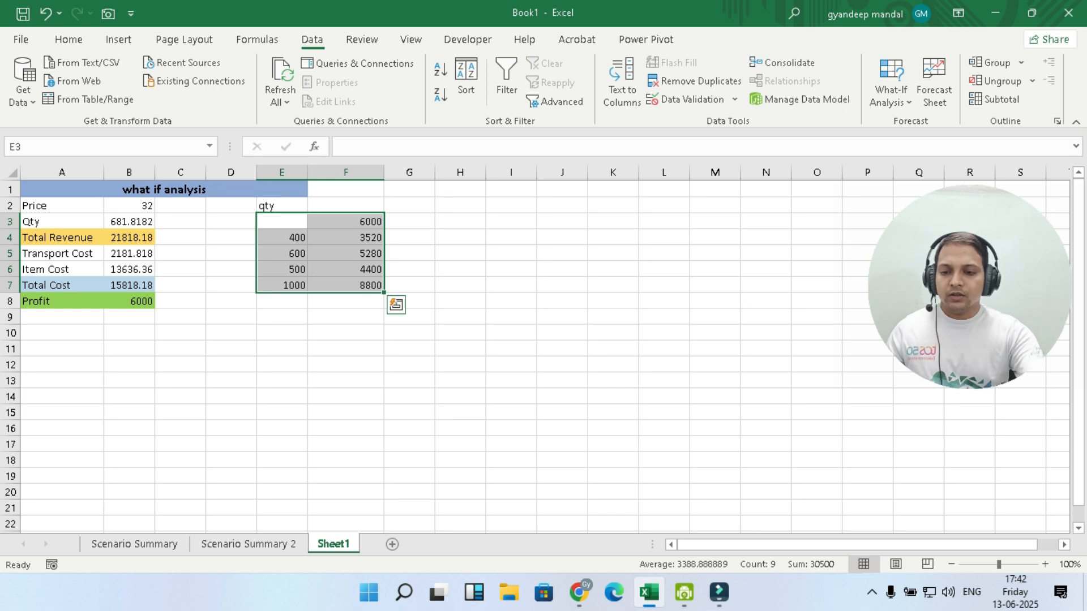
{"action": "key", "text": "Delete"}
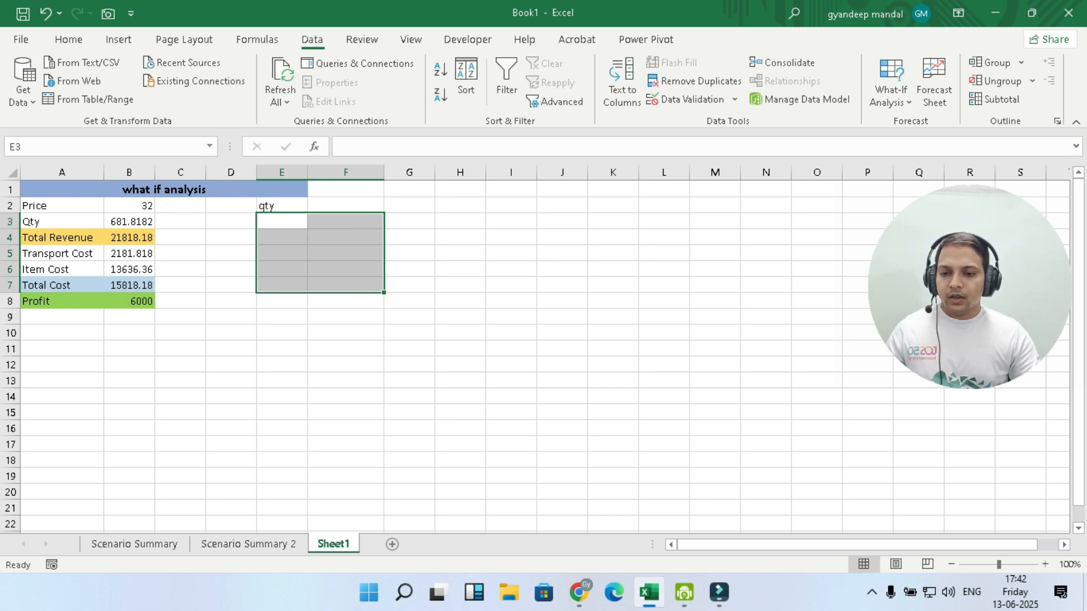
{"action": "left_click", "coordinate": [346, 221]}
{"action": "type", "text": "="}
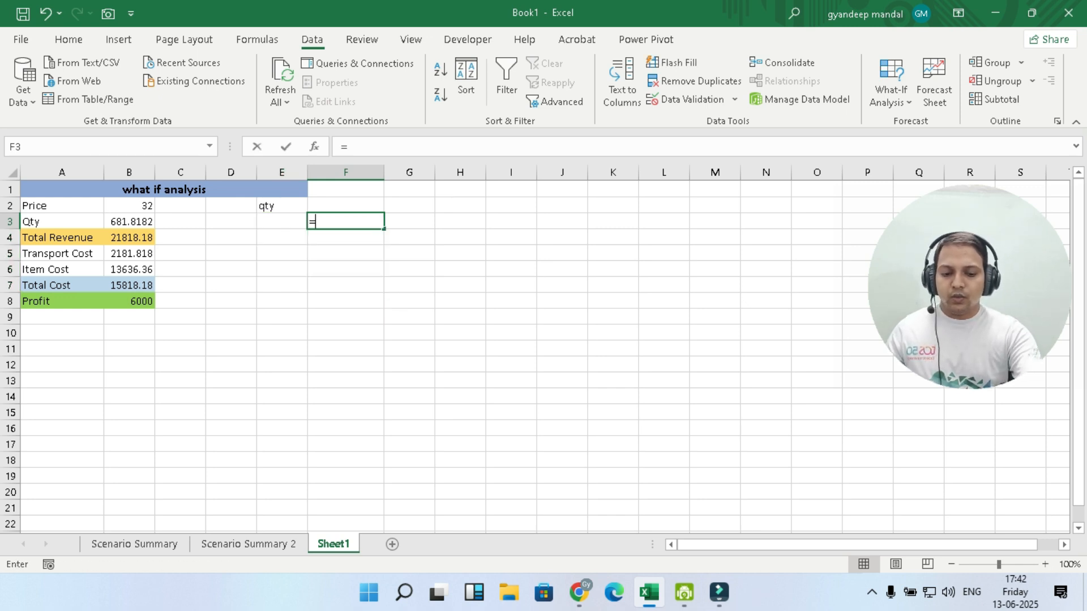
{"action": "type", "text": "B8"}
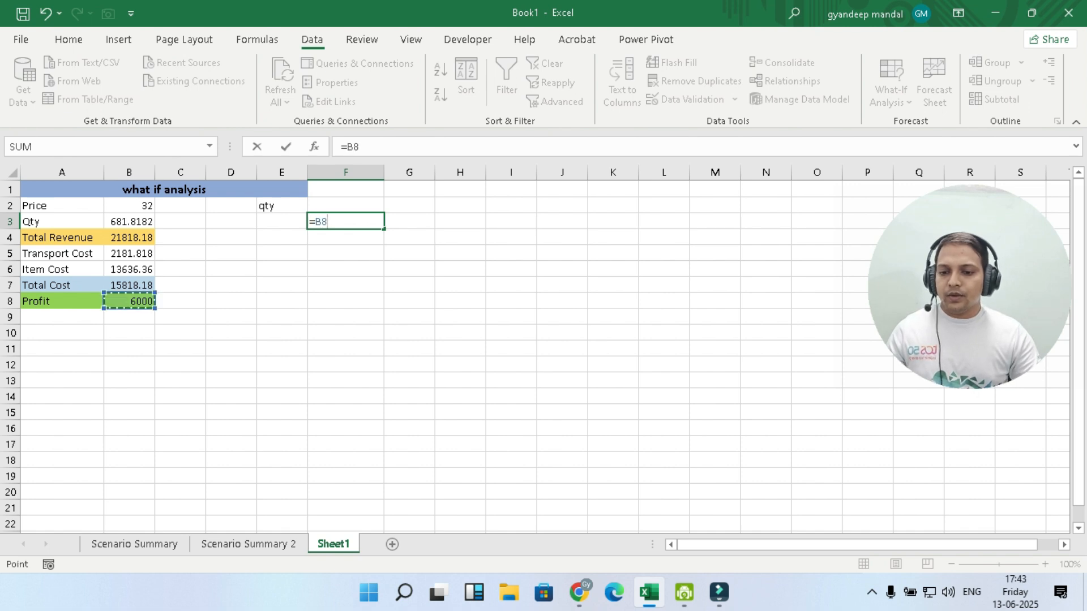
{"action": "key", "text": "Return"}
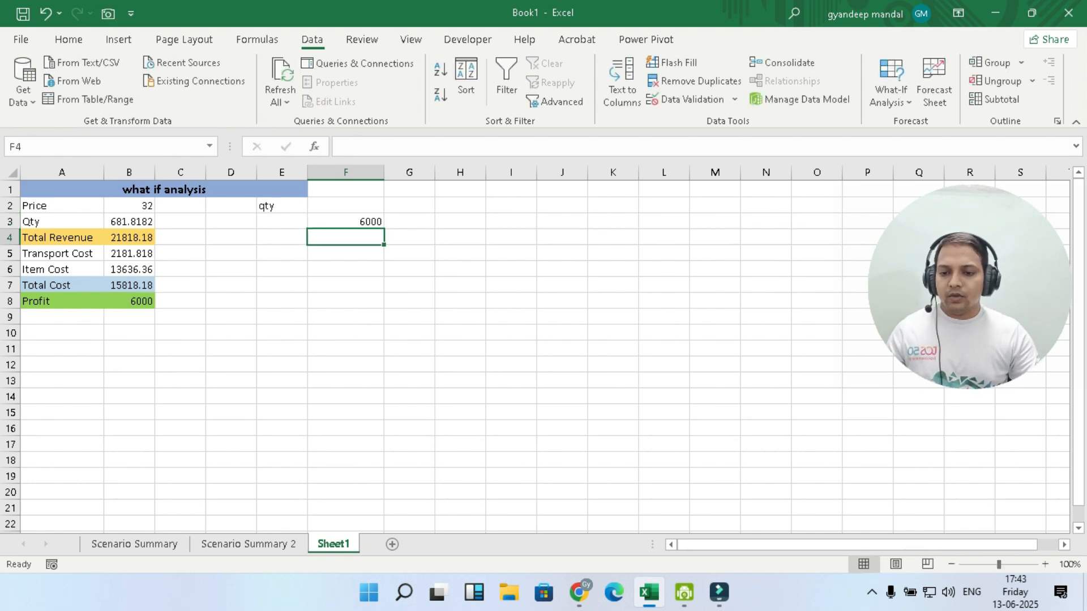
Fill cells E4 to E7 with the quantities 400, 500, 700 and 900
{"action": "left_click", "coordinate": [282, 238]}
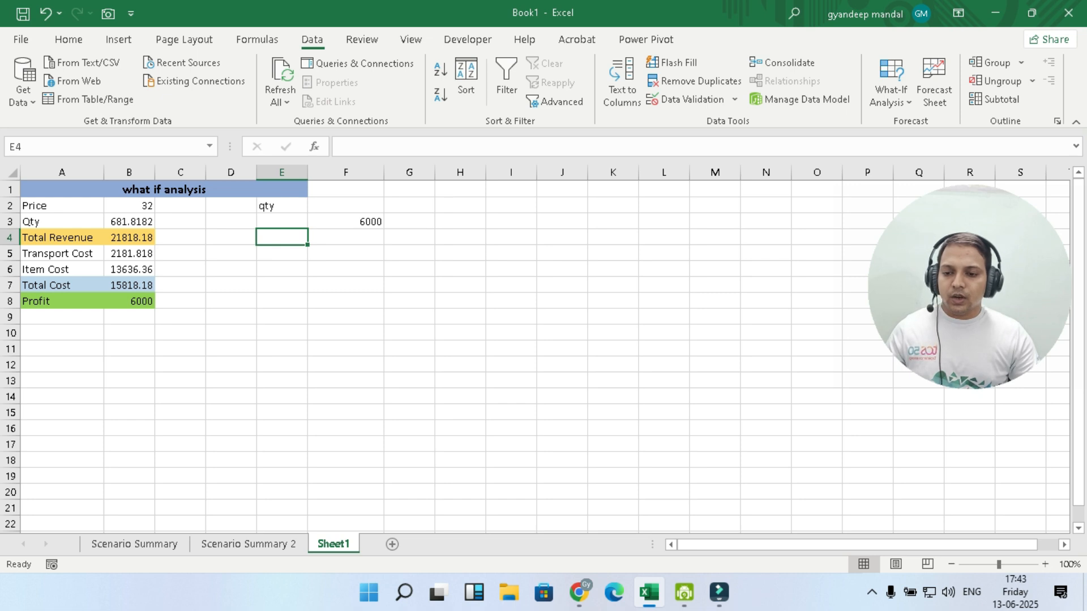
{"action": "type", "text": "400"}
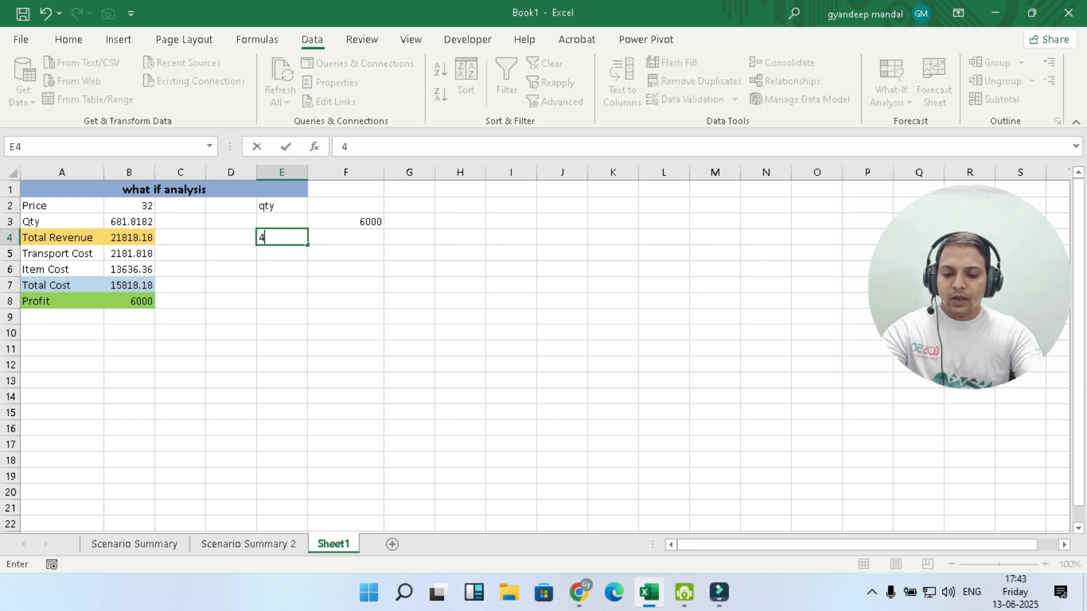
{"action": "key", "text": "Return"}
{"action": "type", "text": "500"}
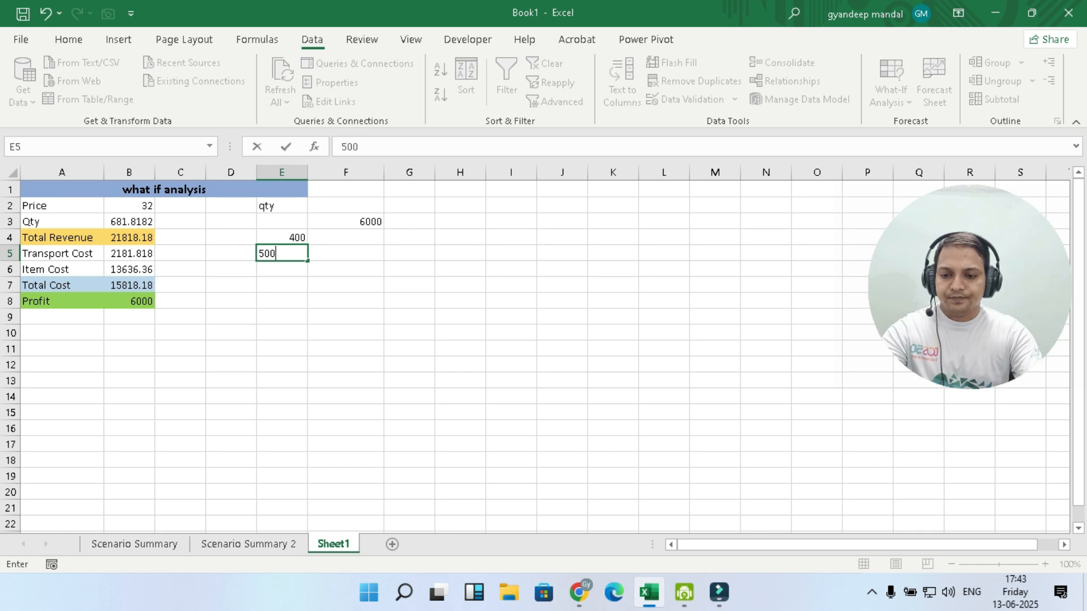
{"action": "key", "text": "Return"}
{"action": "type", "text": "700"}
{"action": "key", "text": "Return"}
{"action": "type", "text": "900"}
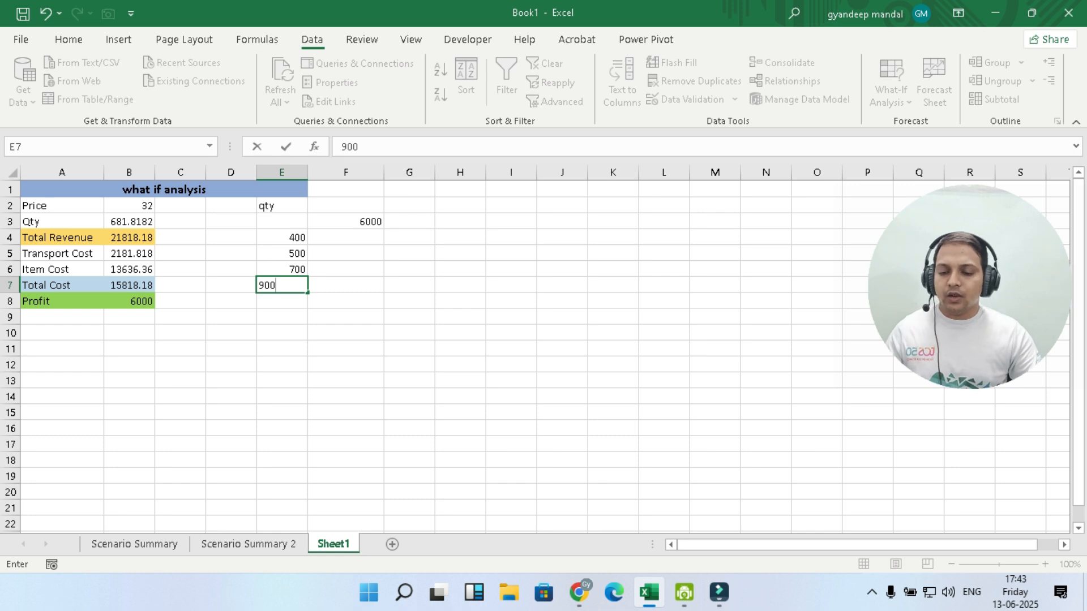
{"action": "left_click", "coordinate": [346, 349]}
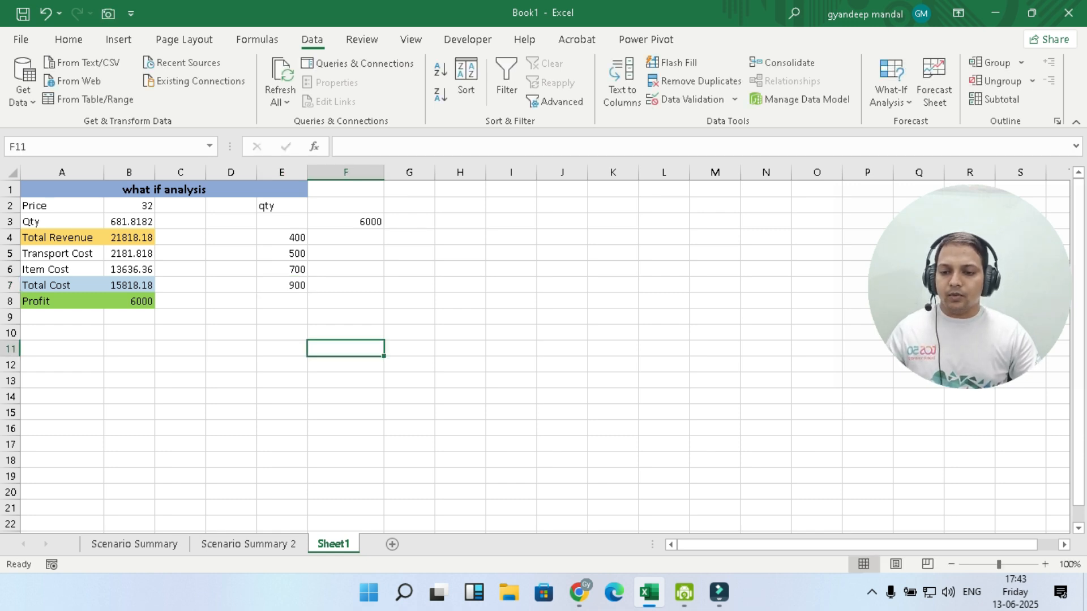
Generate the profit values for the new quantities with a data table over E3:F7, using $B$3 as the column input cell
{"action": "left_click_drag", "start_coordinate": [282, 222], "coordinate": [346, 285]}
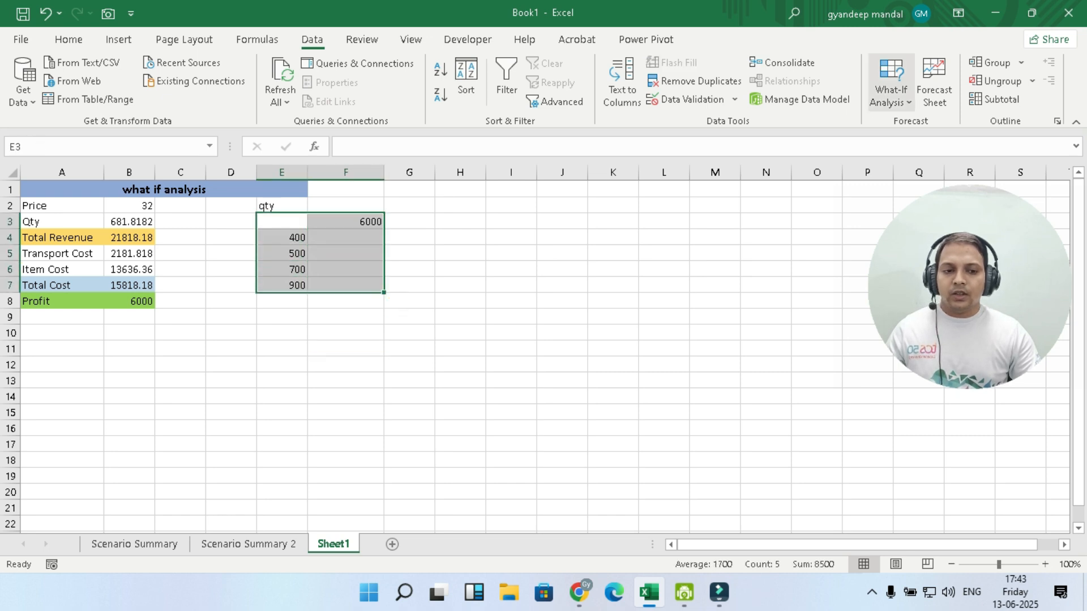
{"action": "left_click", "coordinate": [891, 84]}
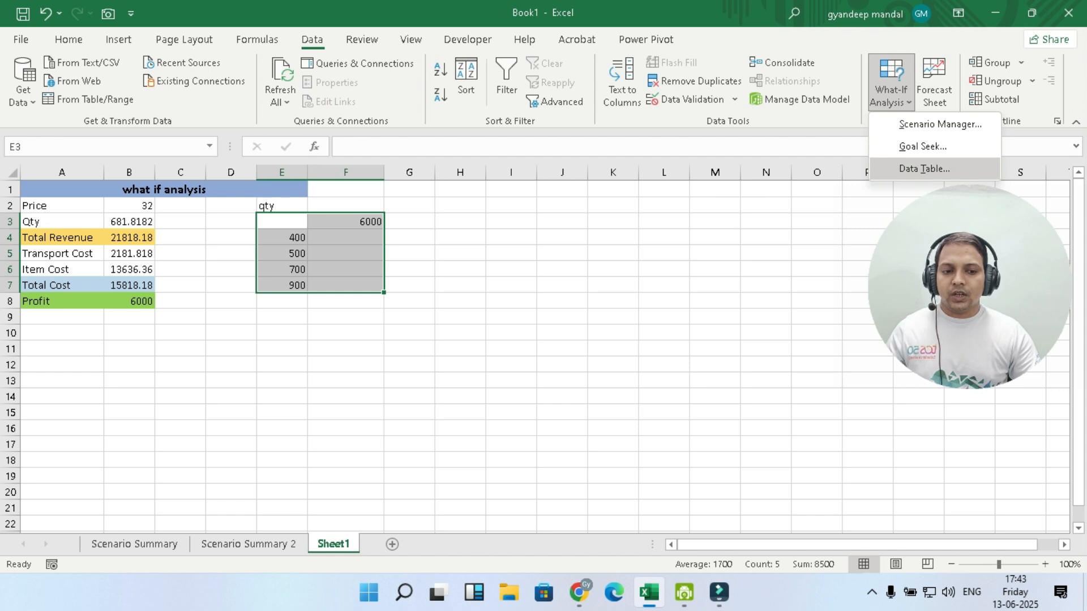
{"action": "left_click", "coordinate": [924, 169]}
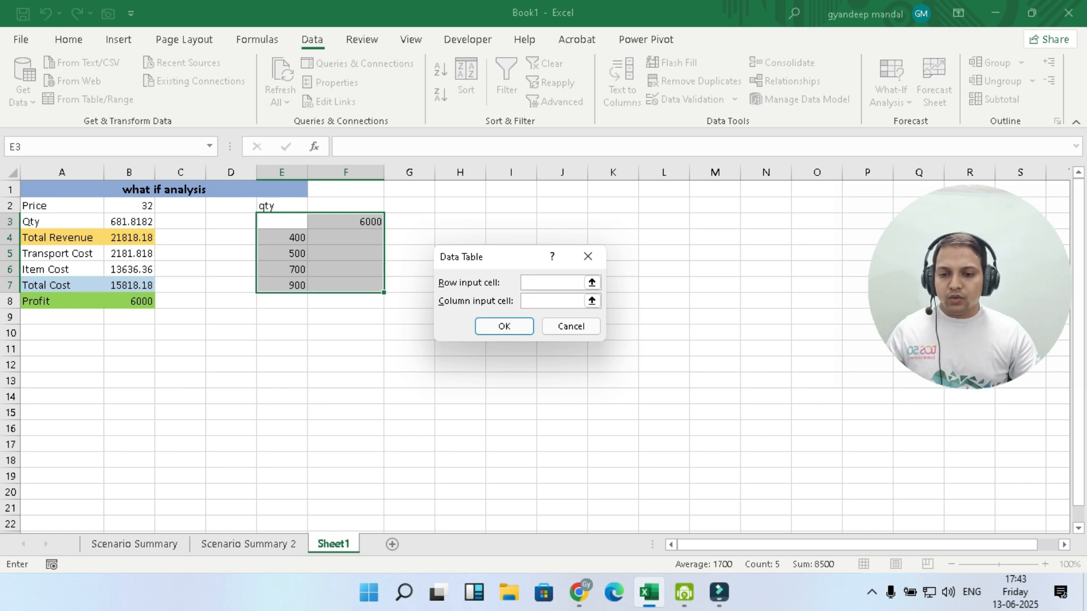
{"action": "left_click", "coordinate": [551, 302]}
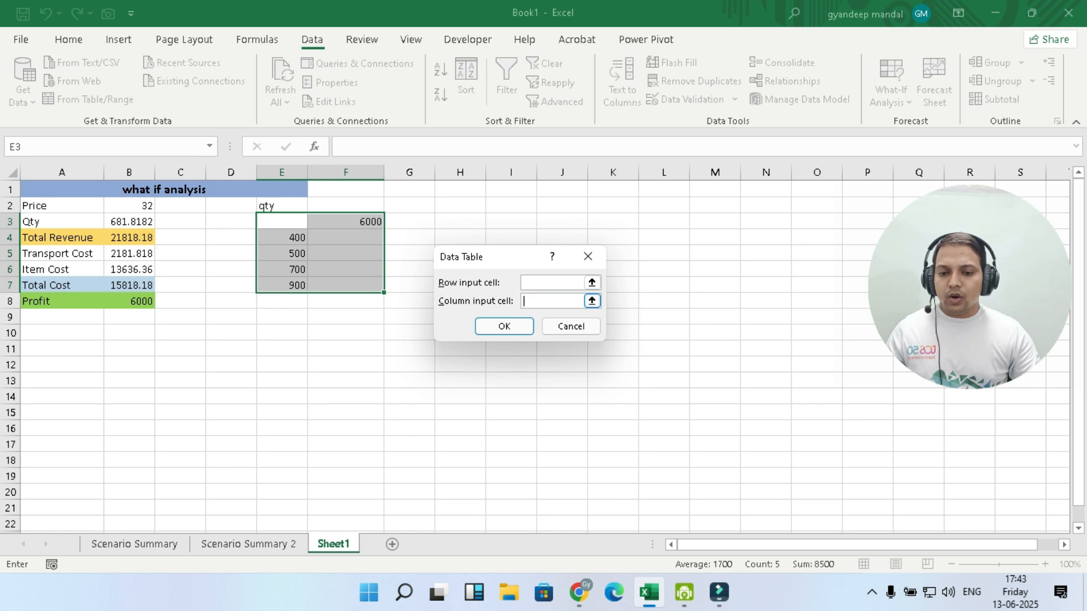
{"action": "left_click", "coordinate": [129, 222]}
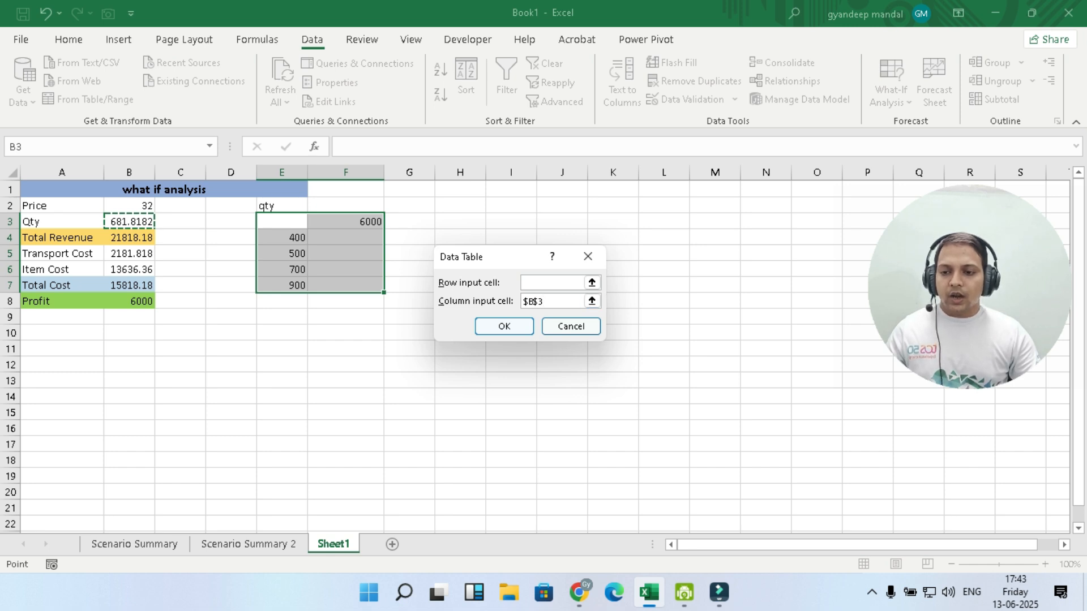
{"action": "key", "text": "Return"}
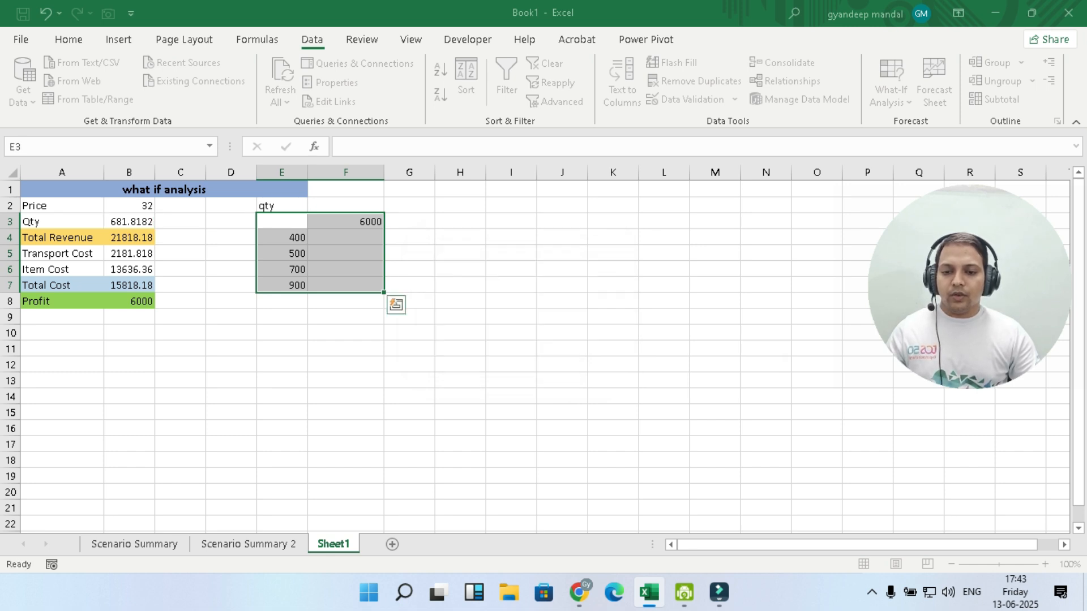
{"action": "left_click", "coordinate": [613, 285]}
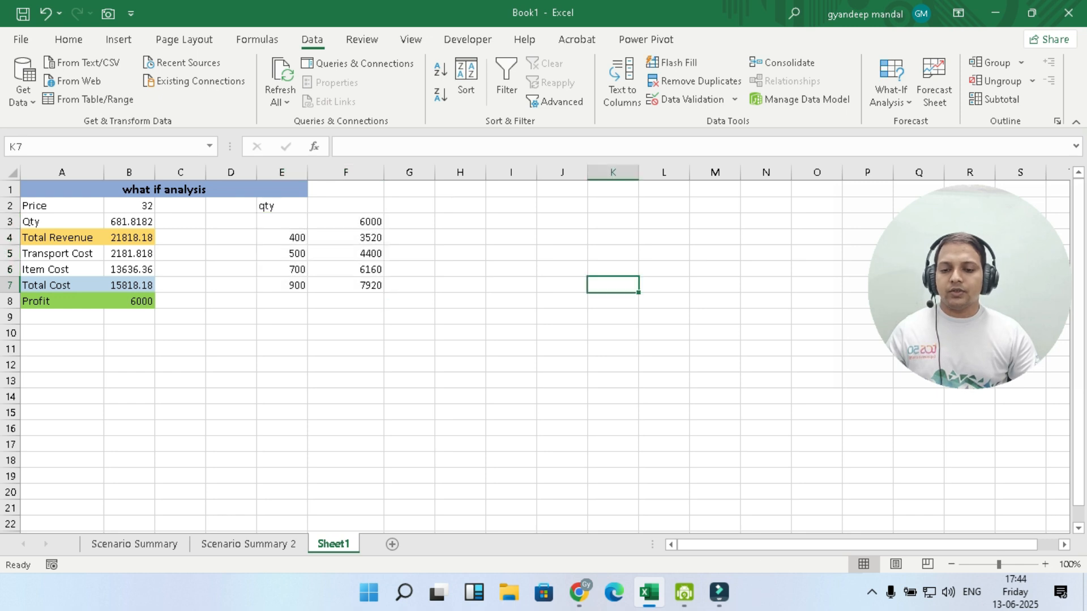